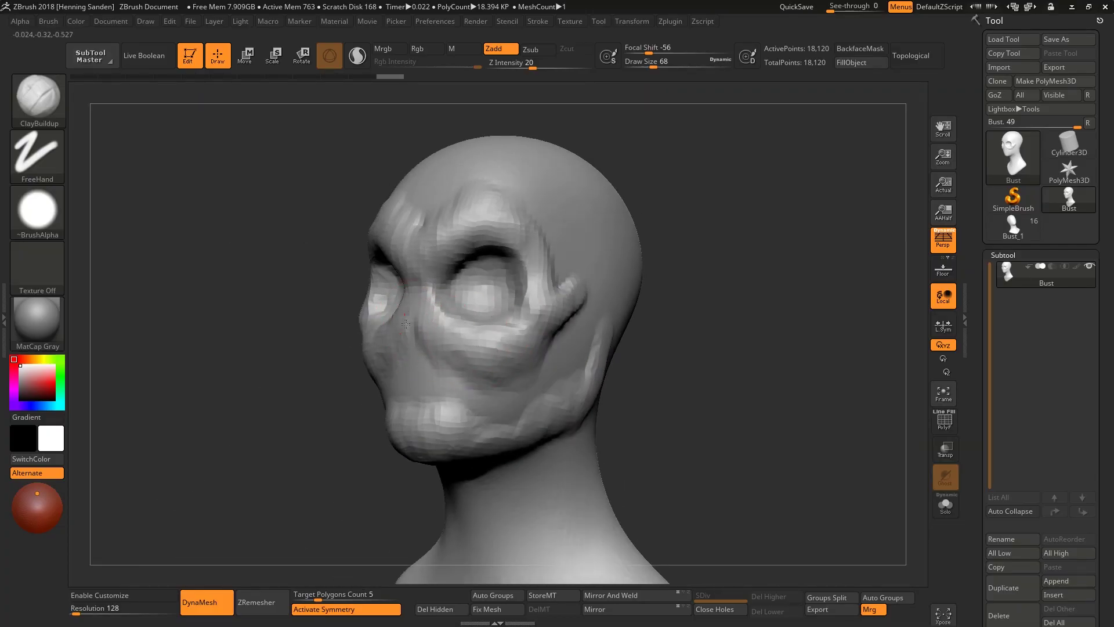
Build up a nose bump between the eye sockets with ClayBuildup
mouse_move(406, 323)
left_mouse_down()
mouse_move(414, 299)
mouse_move(403, 321)
mouse_move(414, 306)
mouse_move(413, 345)
mouse_move(410, 322)
left_mouse_up()
right_click_drag(410, 322, 410, 323)
key("bracketleft")
key("bracketright")
Deepen the right eye socket and build a heavier brow ridge across the forehead
left_click_drag(485, 272, 499, 290)
right_click_drag(499, 290, 511, 261)
mouse_move(522, 261)
left_mouse_down()
mouse_move(545, 284)
mouse_move(533, 198)
mouse_move(542, 191)
mouse_move(499, 227)
mouse_move(493, 272)
left_mouse_up()
mouse_move(493, 273)
right_mouse_down()
mouse_move(410, 224)
mouse_move(532, 304)
right_mouse_up()
mouse_move(532, 305)
left_mouse_down()
mouse_move(526, 276)
mouse_move(502, 289)
mouse_move(469, 274)
mouse_move(445, 193)
mouse_move(462, 256)
mouse_move(499, 249)
left_mouse_up()
right_click_drag(499, 250, 509, 248)
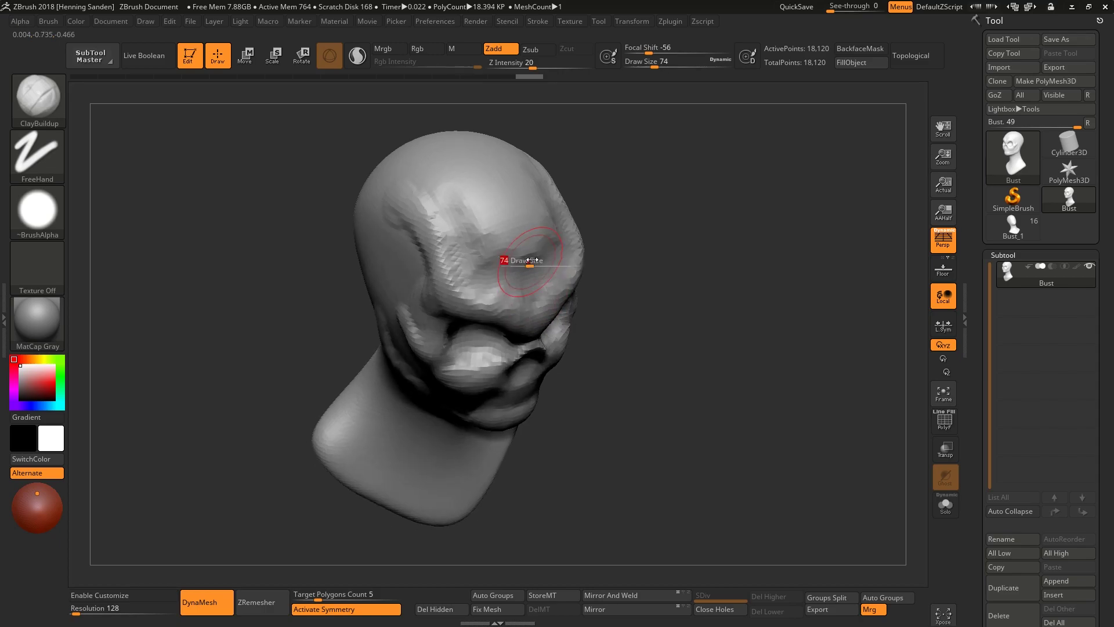
key("bracketright")
key("bracketright")
mouse_move(509, 249)
left_mouse_down()
mouse_move(491, 197)
mouse_move(447, 200)
left_mouse_up()
mouse_move(446, 200)
right_mouse_down()
mouse_move(429, 244)
mouse_move(448, 199)
right_mouse_up()
Sculpt the cheek below the eye at Draw Size 65
mouse_move(447, 199)
left_mouse_down()
mouse_move(410, 349)
mouse_move(390, 351)
left_mouse_up()
key("bracketleft")
key("bracketleft")
key("bracketleft")
mouse_move(516, 323)
right_mouse_down()
mouse_move(597, 330)
mouse_move(525, 336)
mouse_move(599, 345)
right_mouse_up()
mouse_move(599, 345)
left_mouse_down()
mouse_move(590, 388)
mouse_move(572, 360)
left_mouse_up()
mouse_move(572, 360)
right_mouse_down()
mouse_move(557, 337)
mouse_move(567, 298)
right_mouse_up()
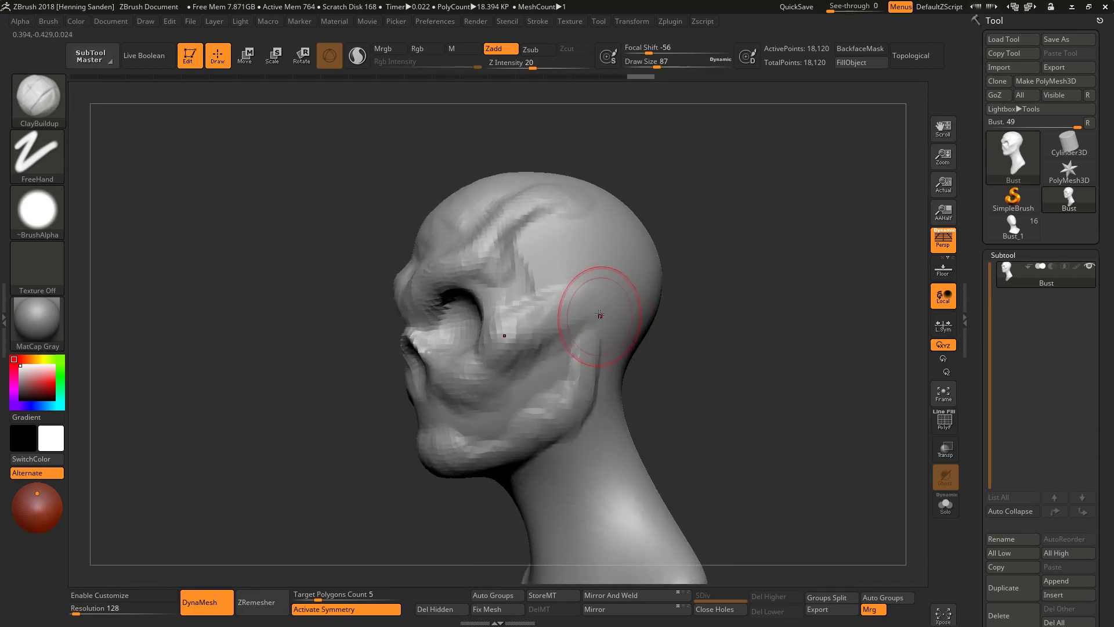
Paint a MaskPen patch on the temple where the ear will grow
left_click_drag(604, 284, 604, 311, "ctrl")
mouse_move(603, 303)
right_mouse_down()
mouse_move(650, 273)
mouse_move(580, 290)
right_mouse_up()
mouse_move(557, 348)
left_mouse_down("ctrl")
mouse_move(549, 298)
mouse_move(562, 226)
left_mouse_up("ctrl")
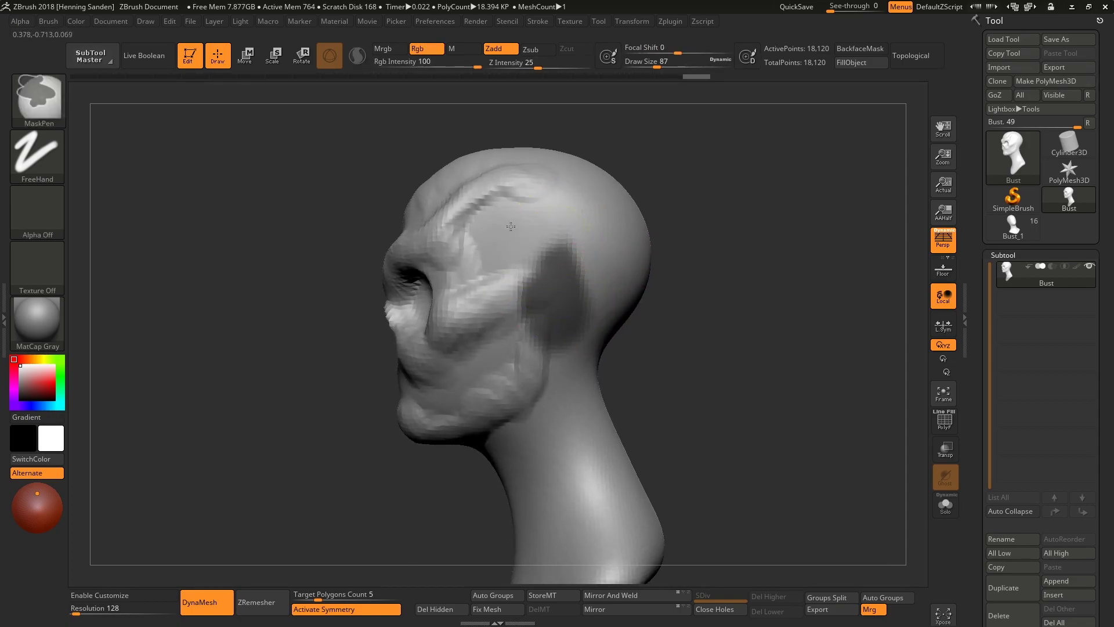
Finish the temple mask patch and invert it so only the temple is free
mouse_move(562, 232)
right_mouse_down()
mouse_move(612, 251)
mouse_move(637, 290)
right_mouse_up()
right_click_drag(570, 284, 581, 294)
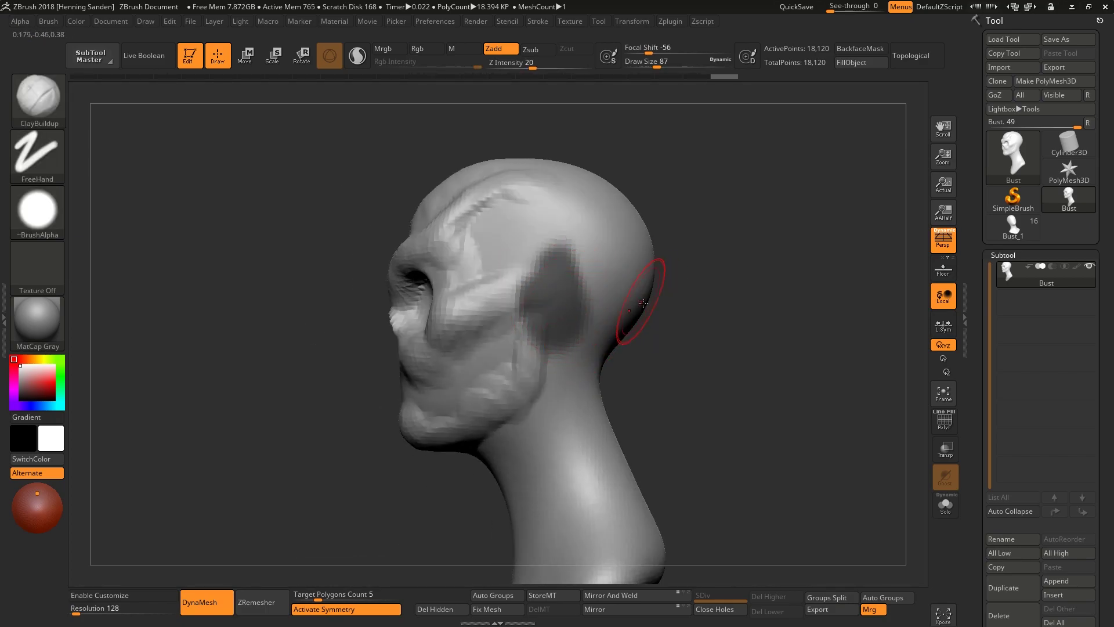
left_click(666, 356, "ctrl")
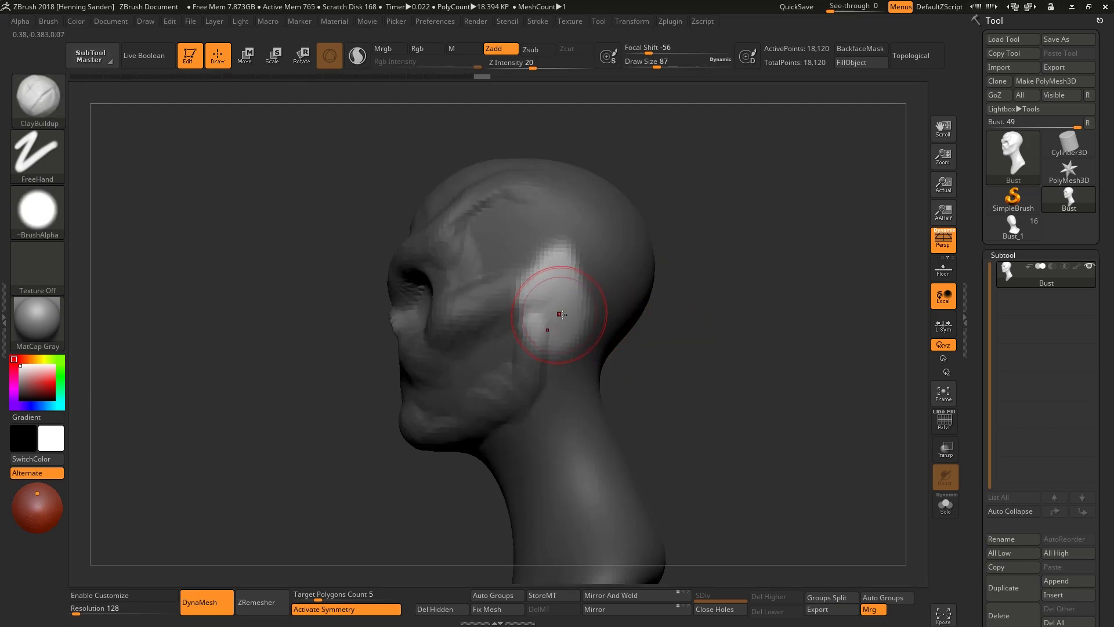
right_click_drag(563, 315, 620, 324)
Pull both ears out into tall points with the Move brush at Draw Size 251, showing the wireframe
key("b")
key("m")
key("v")
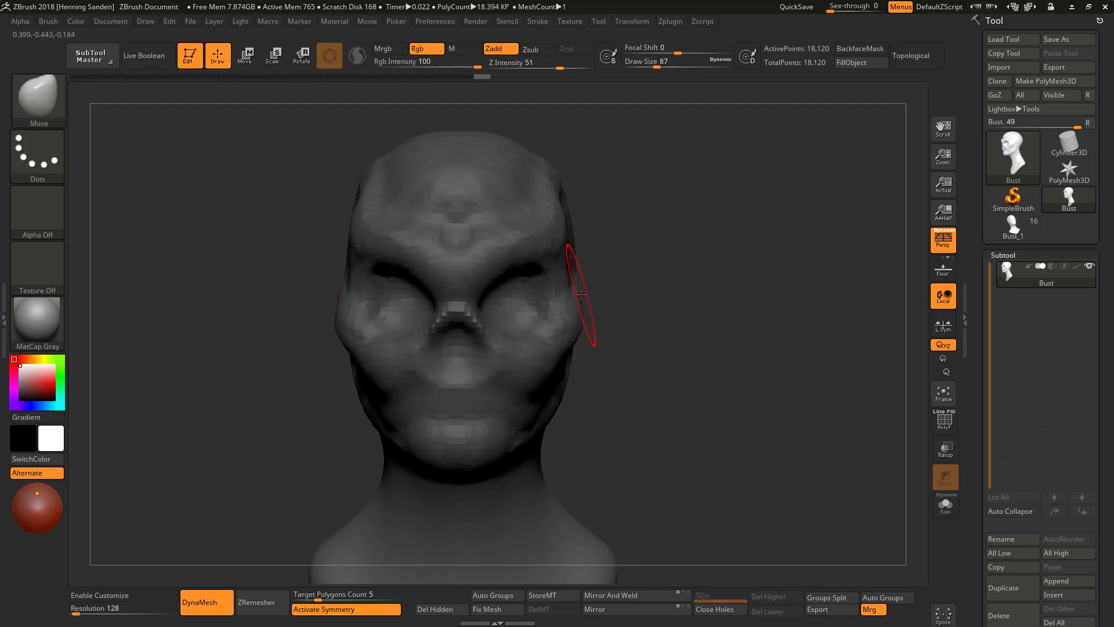
left_click_drag(580, 293, 601, 293)
left_click_drag(677, 269, 748, 198)
mouse_move(749, 197)
right_mouse_down()
mouse_move(645, 257)
mouse_move(746, 224)
right_mouse_up()
mouse_move(746, 224)
left_mouse_down()
mouse_move(766, 290)
mouse_move(749, 255)
left_mouse_up()
mouse_move(749, 255)
right_mouse_down()
mouse_move(691, 237)
mouse_move(634, 286)
mouse_move(651, 186)
mouse_move(621, 286)
mouse_move(635, 293)
mouse_move(629, 274)
mouse_move(746, 224)
mouse_move(742, 262)
right_mouse_up()
key("shift+f")
Re-DynaMesh the bust to even out the ear polygons and hide the wireframe
left_click_drag(770, 201, 742, 234, "ctrl")
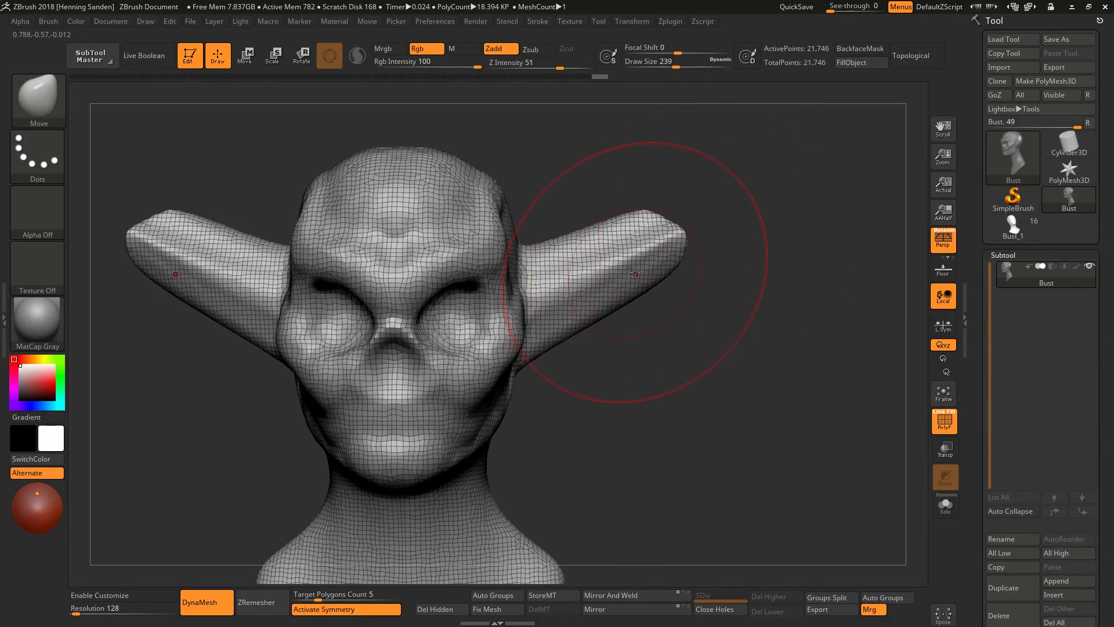
right_click_drag(598, 225, 603, 226)
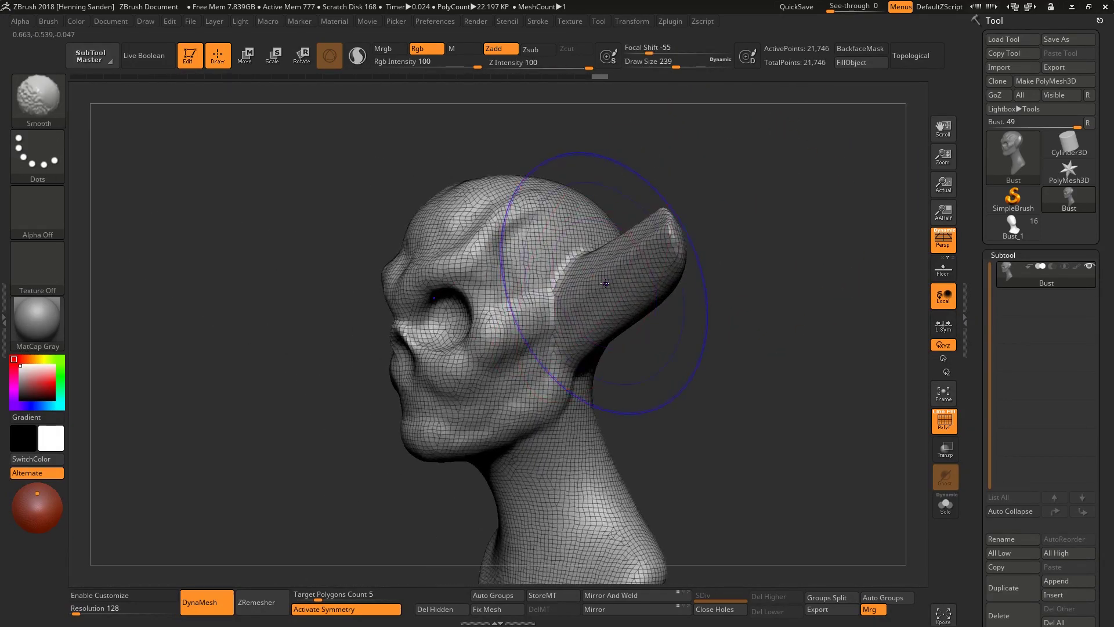
key("shift+f")
Reshape the ears with the Move brush at Draw Sizes 163, 182, 136 and 108
key("s")
left_click_drag(601, 285, 590, 285)
right_click_drag(590, 285, 595, 284)
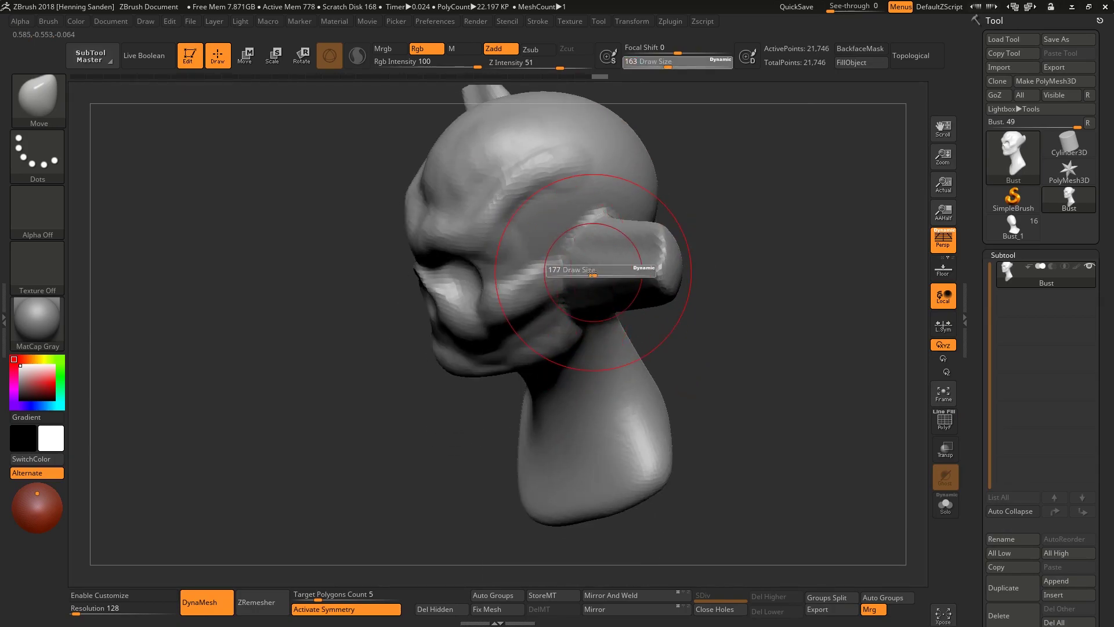
mouse_move(657, 256)
right_mouse_down()
mouse_move(654, 244)
mouse_move(634, 249)
right_mouse_up()
key("s")
left_click_drag(634, 248, 638, 248)
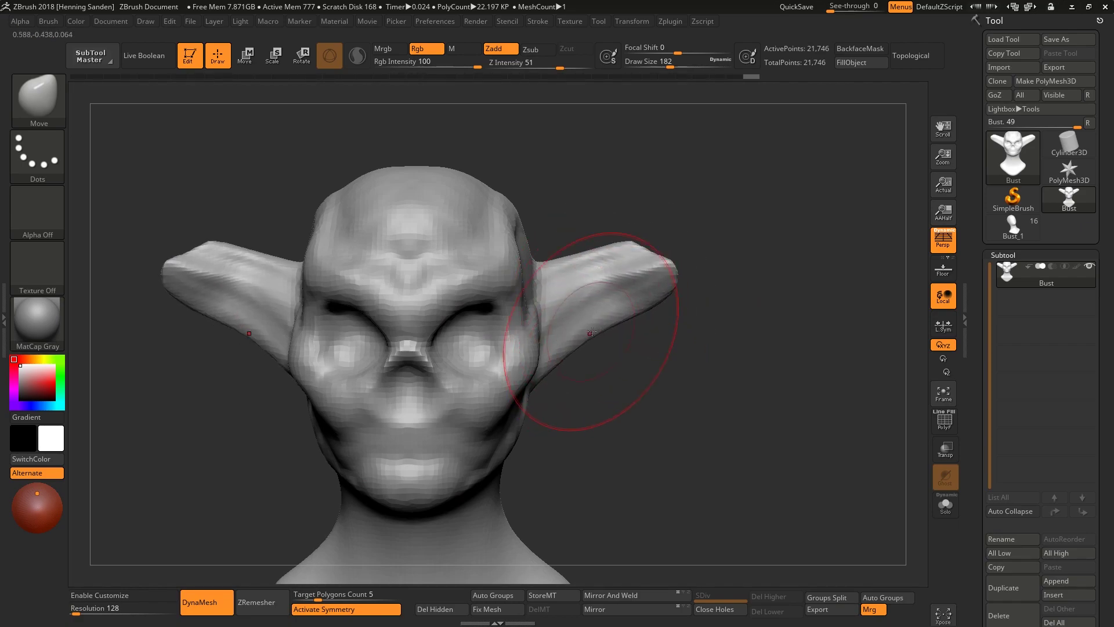
left_click_drag(670, 61, 663, 62)
right_click_drag(667, 322, 594, 321)
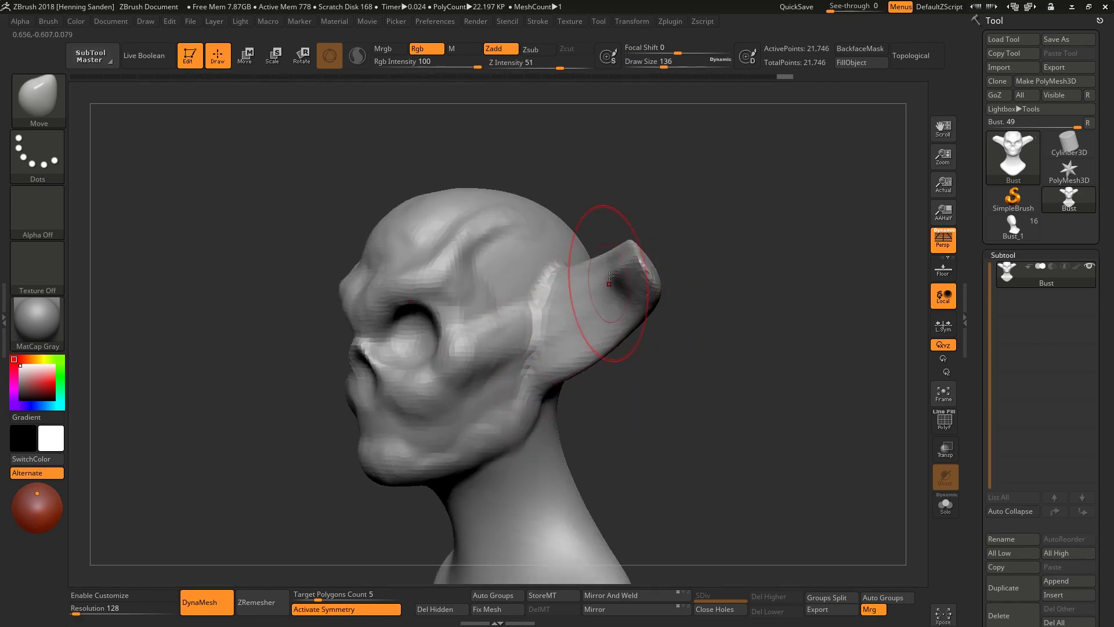
right_click_drag(609, 273, 565, 267)
key("s")
left_click_drag(568, 278, 564, 273)
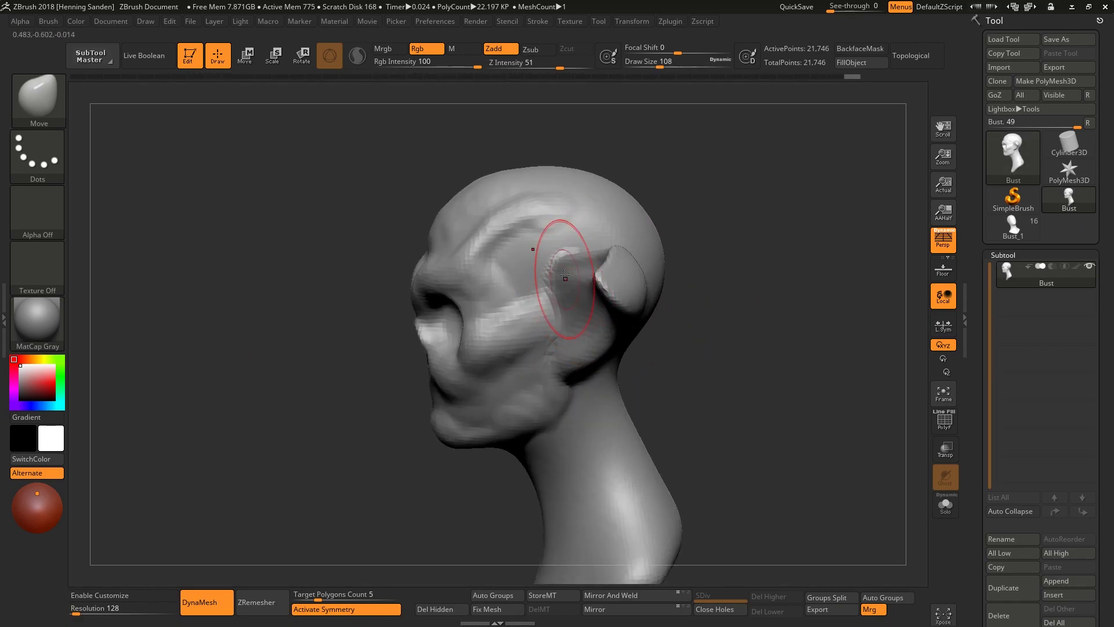
mouse_move(589, 282)
right_mouse_down()
mouse_move(562, 308)
mouse_move(634, 274)
mouse_move(640, 290)
right_mouse_up()
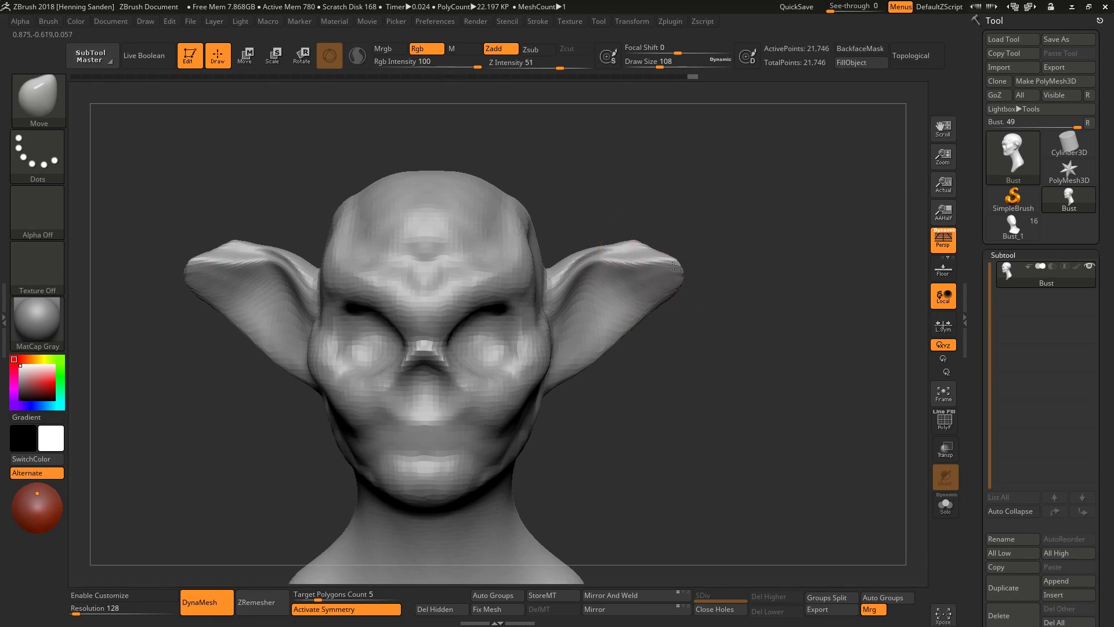
Pull both ear tips inward so they curl, checking them from side and front
left_click_drag(670, 263, 658, 266)
right_click_drag(649, 265, 642, 328)
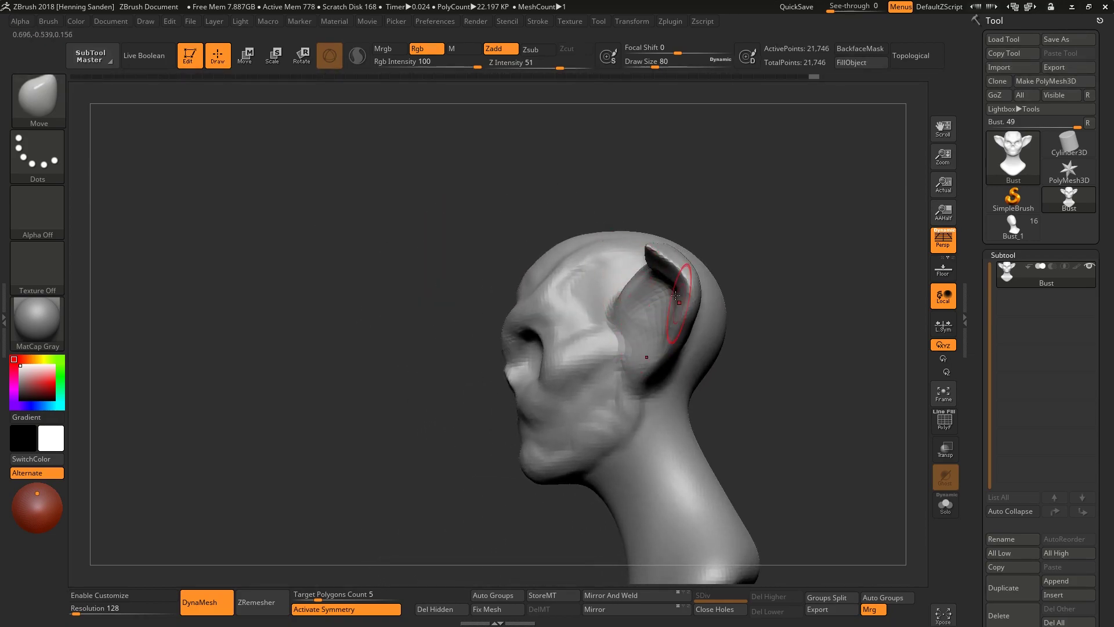
right_click_drag(664, 292, 617, 286)
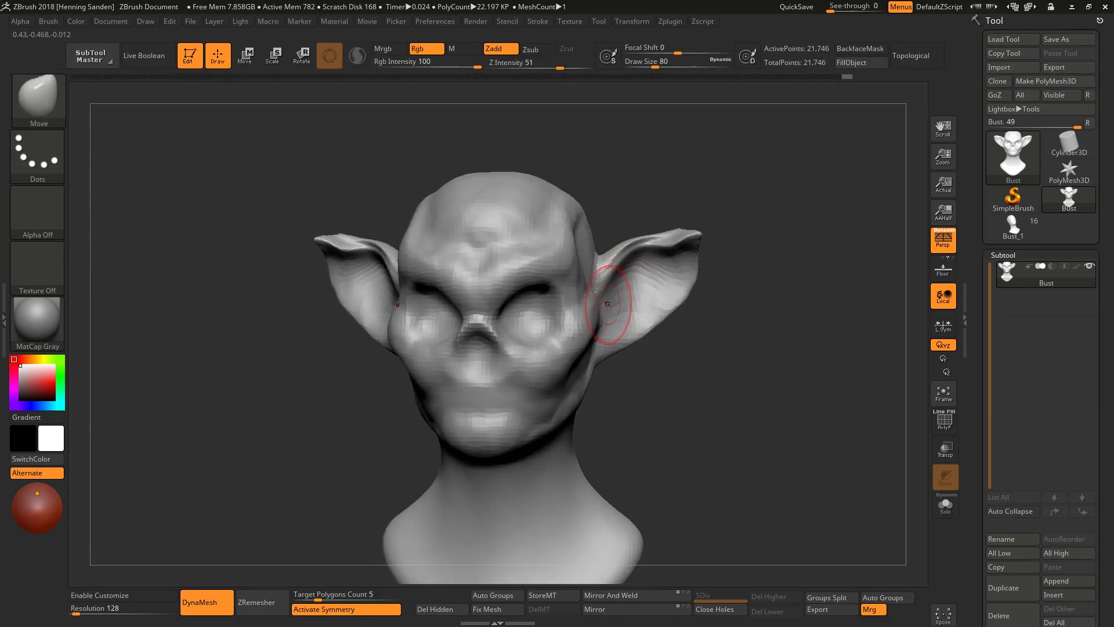
right_click_drag(486, 304, 628, 255)
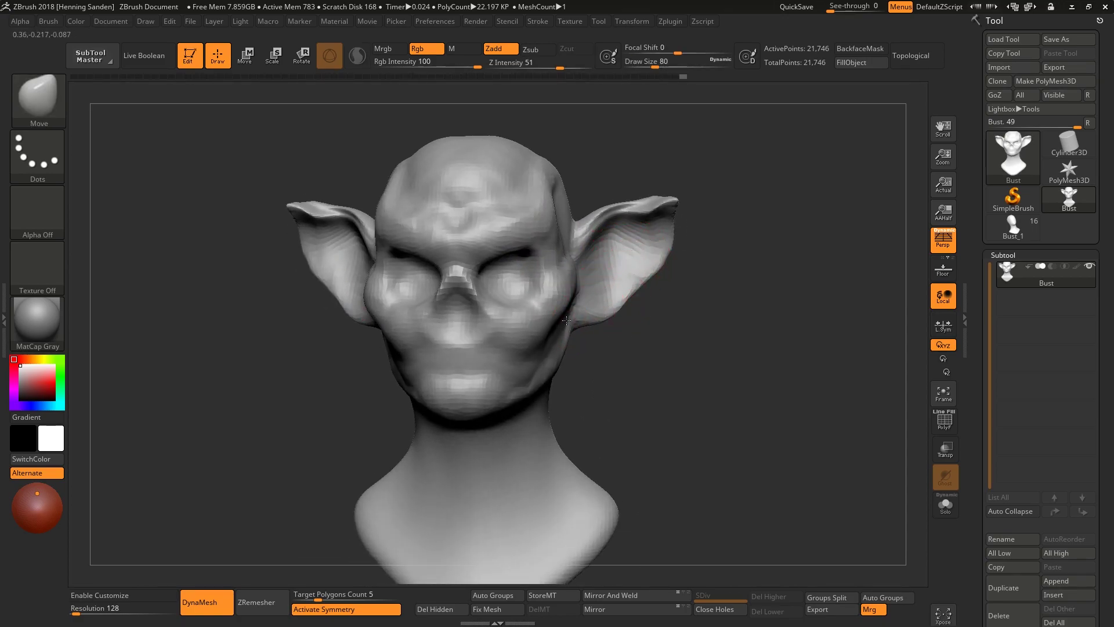
mouse_move(579, 317)
right_mouse_down()
mouse_move(621, 289)
mouse_move(650, 244)
mouse_move(556, 290)
right_mouse_up()
Push the ear point backward with the Move brush at Draw Size 132
key("s")
left_click_drag(435, 298, 464, 298)
mouse_move(464, 314)
right_mouse_down()
mouse_move(460, 348)
mouse_move(511, 354)
right_mouse_up()
Sculpt clay strands down the neck with ClayBuildup
mouse_move(514, 406)
right_mouse_down()
mouse_move(517, 389)
mouse_move(497, 398)
right_mouse_up()
key("b")
key("c")
key("b")
key("s")
mouse_move(528, 393)
left_mouse_down()
mouse_move(511, 393)
mouse_move(464, 510)
left_mouse_up()
left_click_drag(459, 464, 464, 511)
Carve grooves and refine the neck strands at Draw Sizes 68 and 101
right_click_drag(406, 522, 457, 526)
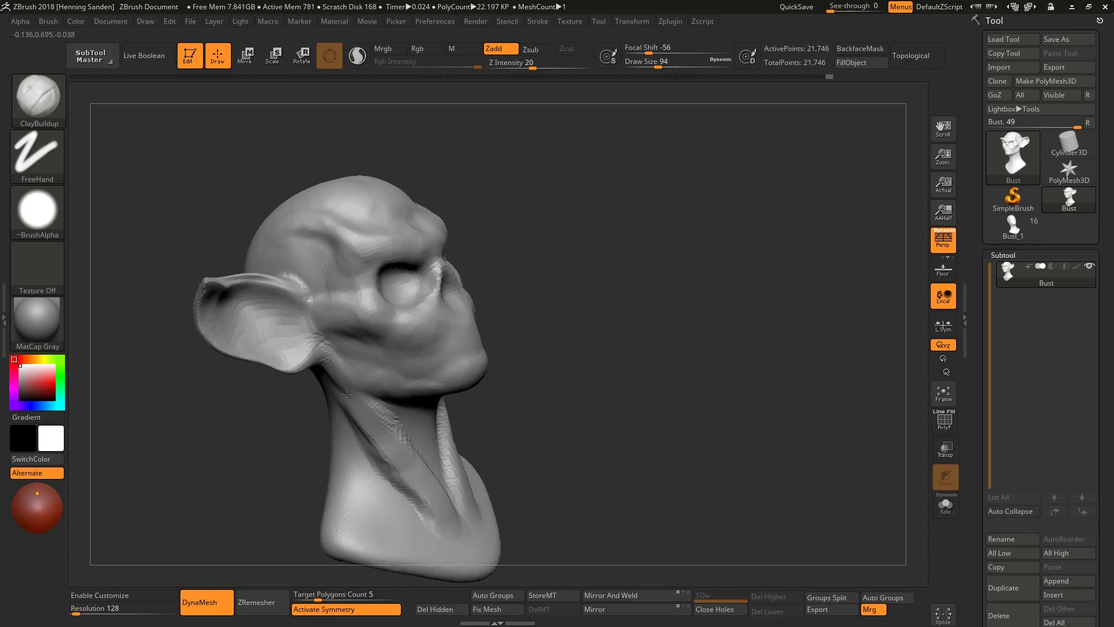
right_click_drag(323, 398, 464, 394)
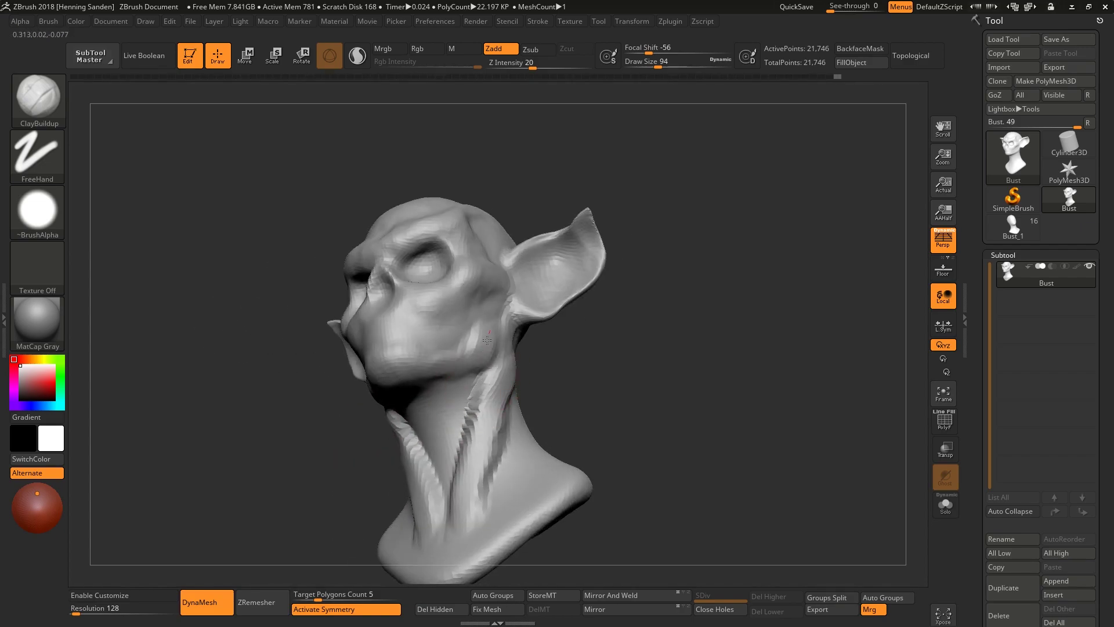
right_click_drag(474, 315, 467, 319)
key("s")
left_click(475, 325)
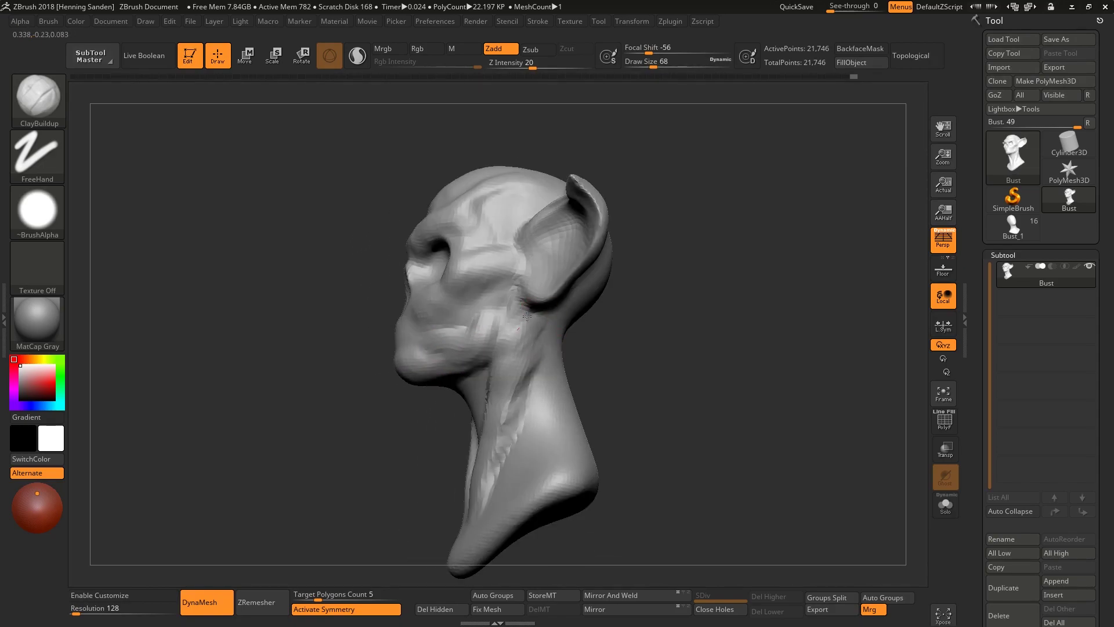
right_click_drag(516, 348, 502, 380)
mouse_move(450, 519)
right_mouse_down()
mouse_move(424, 400)
mouse_move(437, 393)
right_mouse_up()
key("s")
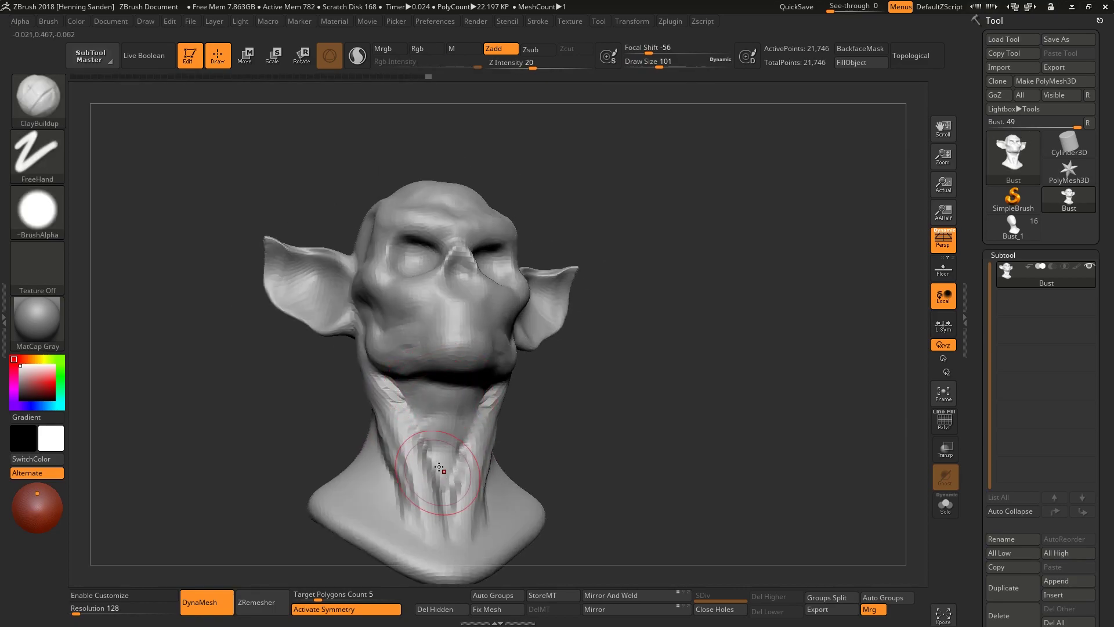
right_click_drag(435, 460, 510, 398)
mouse_move(516, 430)
left_mouse_down()
mouse_move(580, 330)
mouse_move(522, 464)
left_mouse_up()
mouse_move(550, 393)
right_mouse_down()
mouse_move(540, 380)
mouse_move(534, 418)
right_mouse_up()
left_click_drag(534, 418, 542, 364)
Orbit around the back of the neck and face to review the sinewy forms
mouse_move(542, 365)
right_mouse_down()
mouse_move(543, 304)
mouse_move(510, 383)
mouse_move(480, 323)
mouse_move(538, 323)
right_mouse_up()
mouse_move(447, 323)
right_mouse_down()
mouse_move(534, 311)
mouse_move(519, 323)
mouse_move(531, 328)
right_mouse_up()
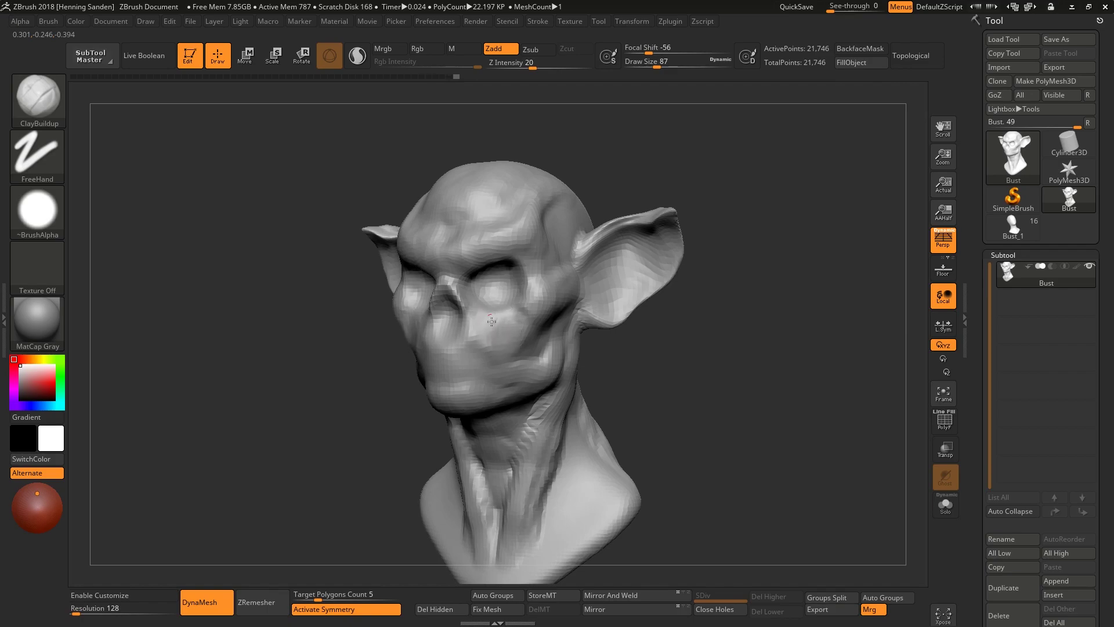
mouse_move(489, 329)
right_mouse_down()
mouse_move(493, 345)
mouse_move(514, 317)
mouse_move(548, 303)
mouse_move(533, 318)
right_mouse_up()
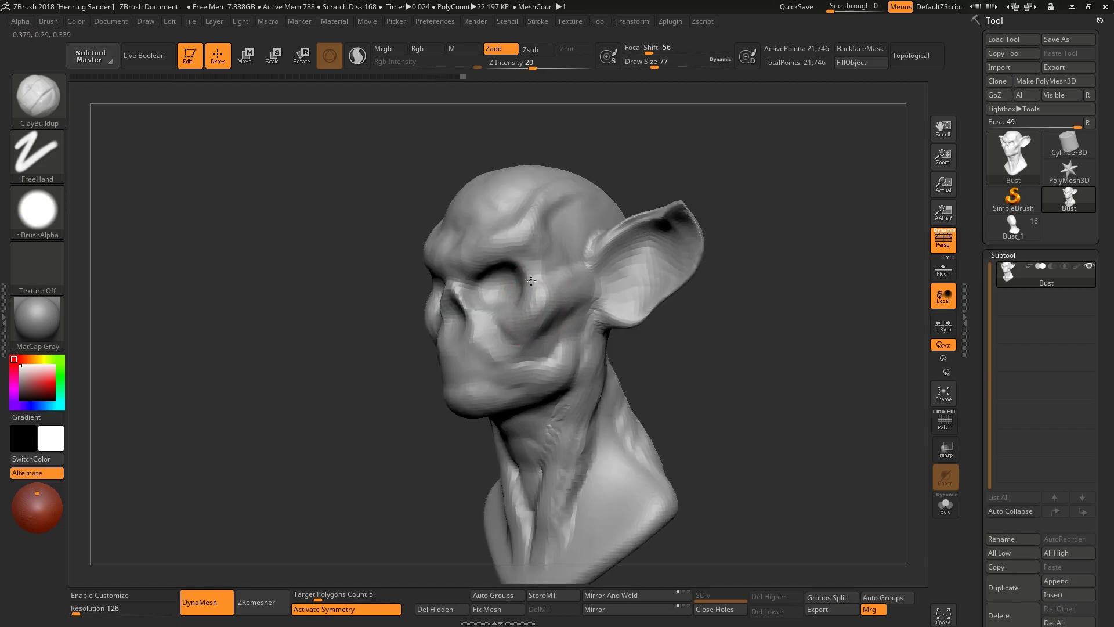
mouse_move(511, 262)
right_mouse_down()
mouse_move(511, 283)
mouse_move(548, 278)
mouse_move(583, 238)
mouse_move(517, 253)
right_mouse_up()
Add a short brow stroke, then smooth the eye sockets and undo the smoothing
left_click_drag(503, 247, 497, 247)
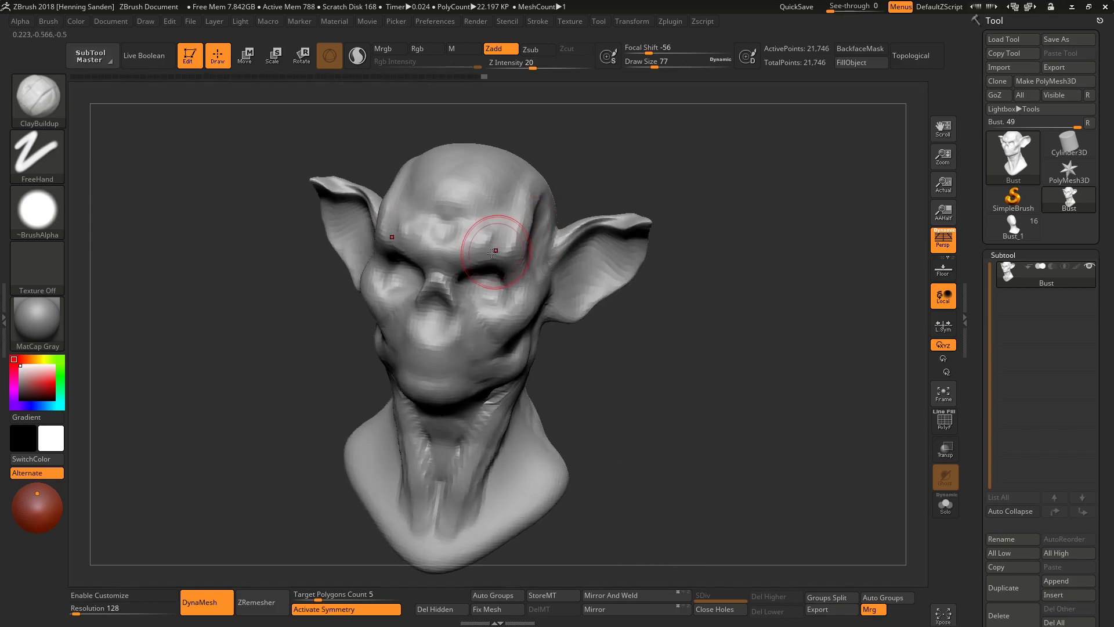
mouse_move(492, 253)
right_mouse_down()
mouse_move(459, 271)
mouse_move(489, 303)
right_mouse_up()
mouse_move(490, 303)
left_mouse_down("shift")
mouse_move(480, 331)
mouse_move(514, 319)
left_mouse_up("shift")
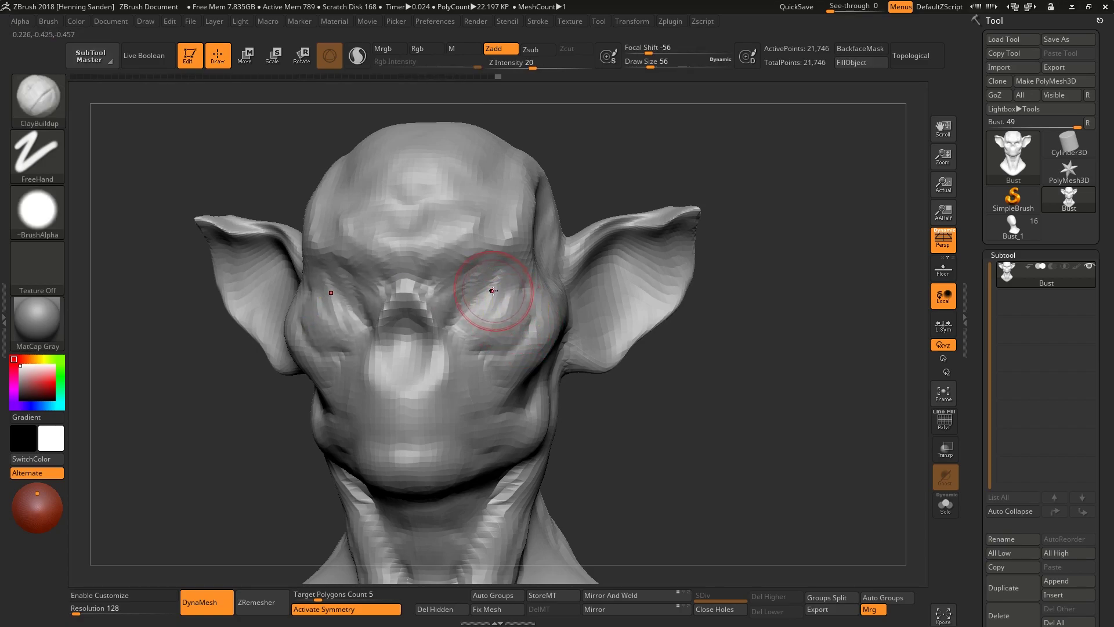
key("ctrl+z")
Paint a MaskPen mask over the cheek and eye area
mouse_move(487, 303)
right_mouse_down()
mouse_move(557, 325)
mouse_move(503, 289)
mouse_move(458, 286)
mouse_move(459, 307)
mouse_move(511, 309)
mouse_move(475, 279)
mouse_move(522, 286)
mouse_move(491, 310)
mouse_move(483, 270)
mouse_move(510, 311)
mouse_move(534, 290)
right_mouse_up()
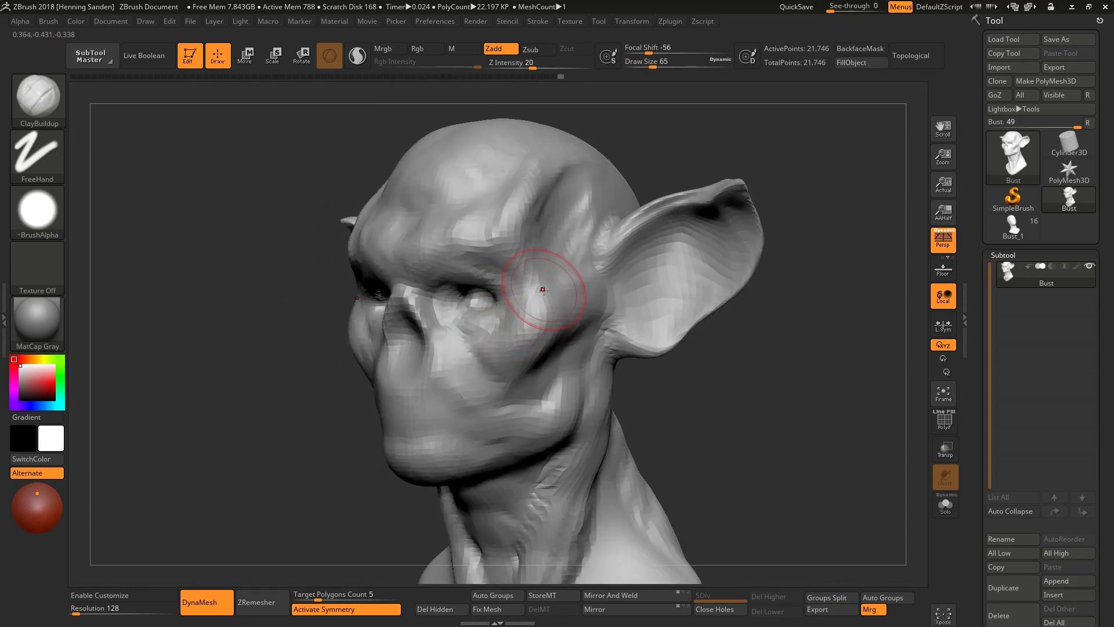
right_click_drag(542, 293, 547, 300)
right_click_drag(499, 232, 518, 287)
key("s")
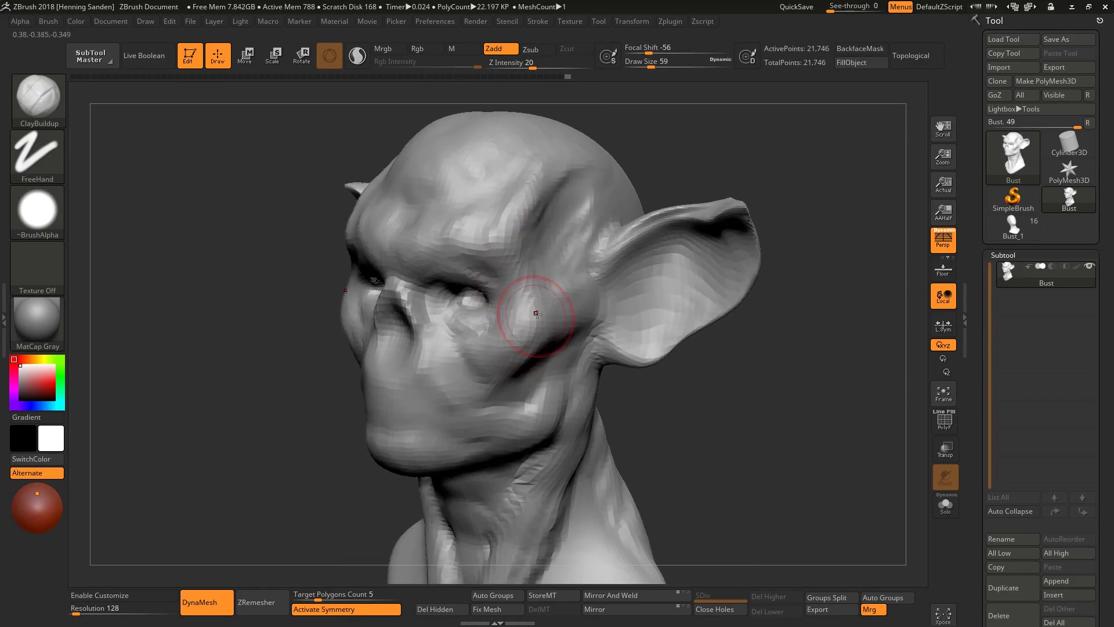
mouse_move(518, 288)
left_mouse_down("ctrl")
mouse_move(459, 360)
mouse_move(540, 290)
mouse_move(597, 299)
mouse_move(357, 232)
mouse_move(507, 119)
mouse_move(371, 174)
mouse_move(601, 164)
mouse_move(493, 128)
mouse_move(427, 130)
left_mouse_up("ctrl")
Extend the mask over the forehead and the top of the head, leaving the face and ears free
right_click_drag(534, 274, 400, 410)
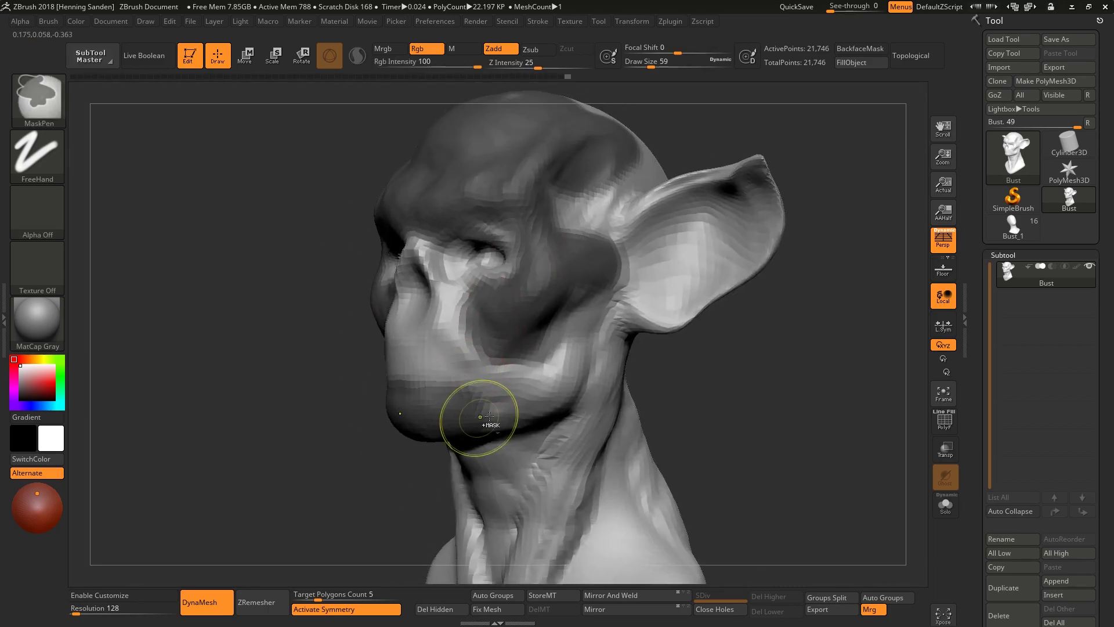
key("b")
key("c")
key("b")
right_click_drag(479, 423, 445, 362)
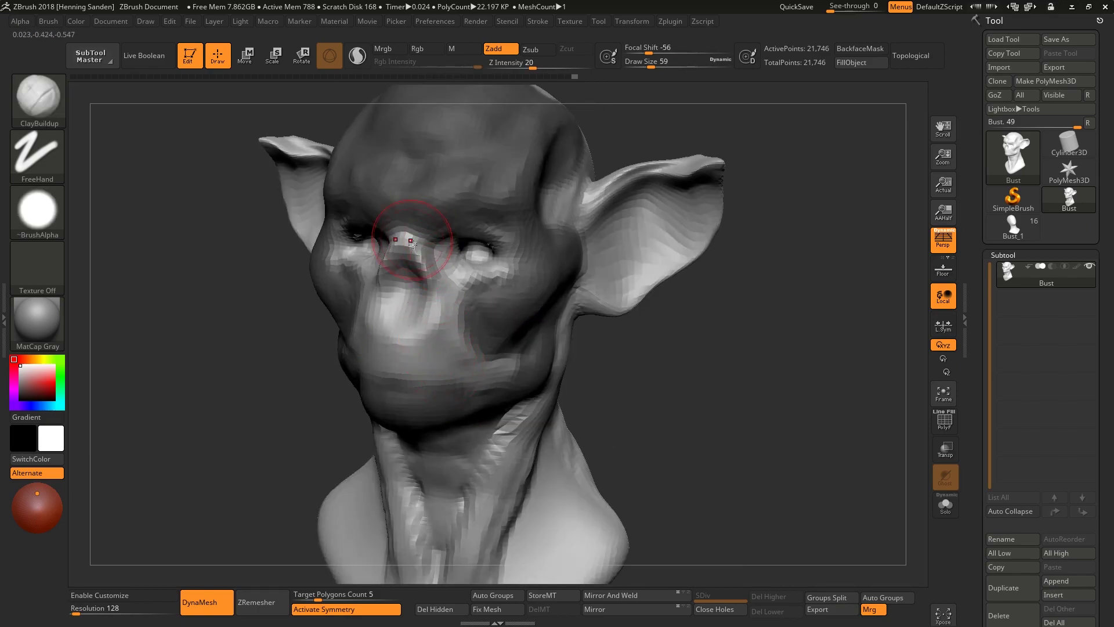
right_click_drag(412, 245, 452, 265)
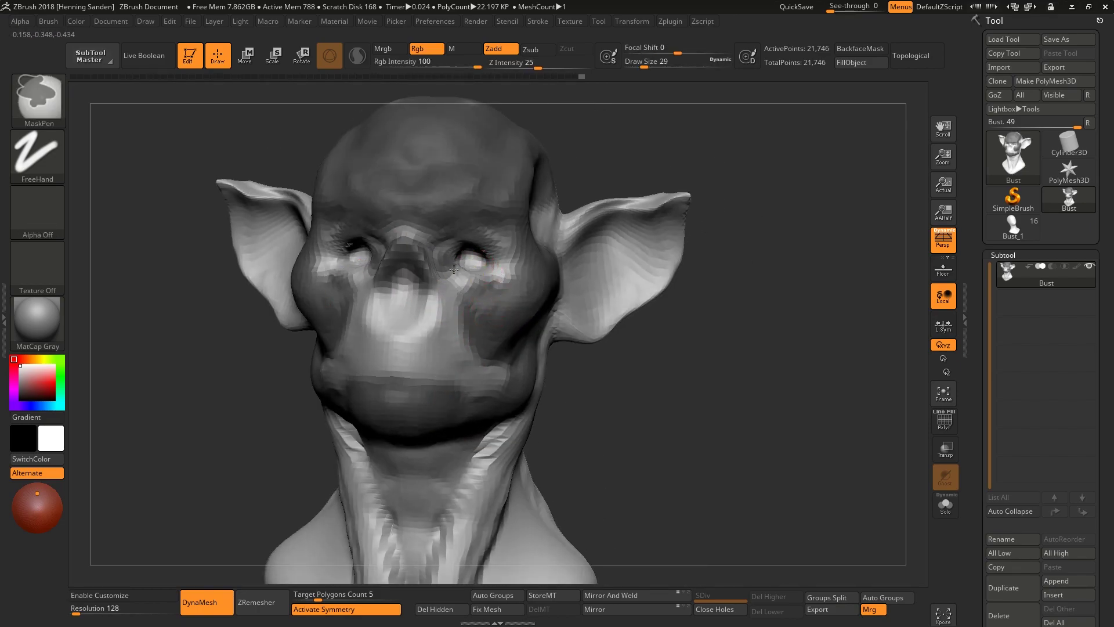
mouse_move(614, 269)
right_mouse_down()
mouse_move(549, 313)
mouse_move(604, 261)
mouse_move(571, 298)
right_mouse_up()
mouse_move(572, 298)
left_mouse_down("ctrl")
mouse_move(520, 155)
mouse_move(624, 229)
mouse_move(621, 158)
mouse_move(547, 104)
left_mouse_up("ctrl")
mouse_move(547, 104)
right_mouse_down()
mouse_move(522, 273)
mouse_move(541, 256)
mouse_move(490, 299)
mouse_move(472, 290)
mouse_move(516, 309)
mouse_move(592, 298)
mouse_move(552, 330)
mouse_move(484, 221)
mouse_move(521, 310)
right_mouse_up()
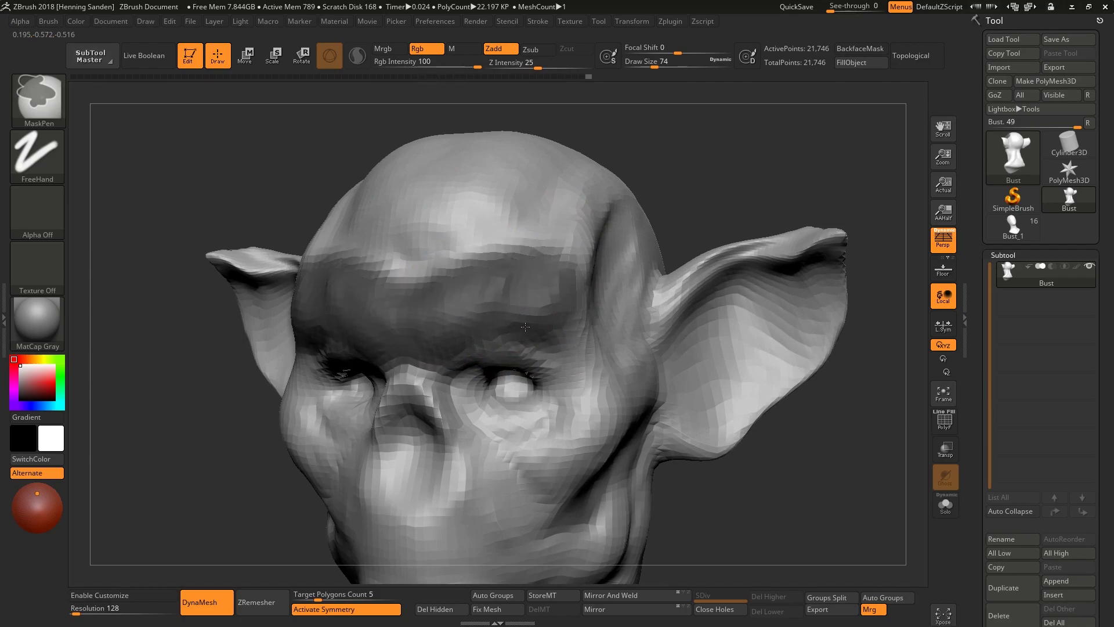
right_click_drag(671, 368, 690, 441, "ctrl")
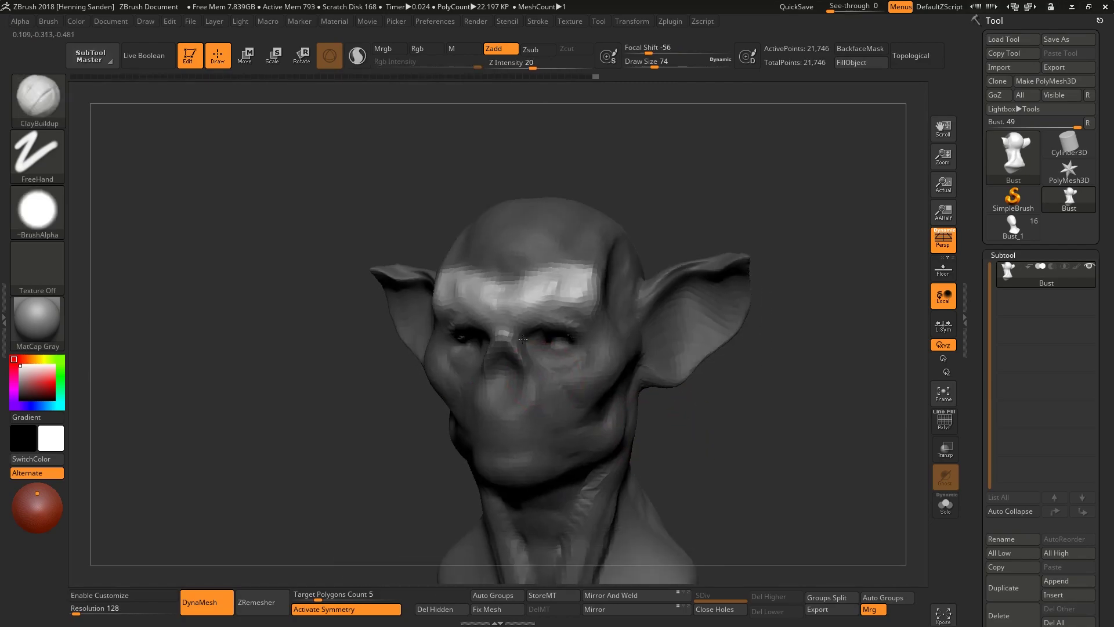
Check the front silhouette and switch to the Move brush at Draw Size 172
mouse_move(703, 398)
right_mouse_down()
mouse_move(522, 360)
mouse_move(704, 264)
mouse_move(502, 303)
right_mouse_up()
key("v")
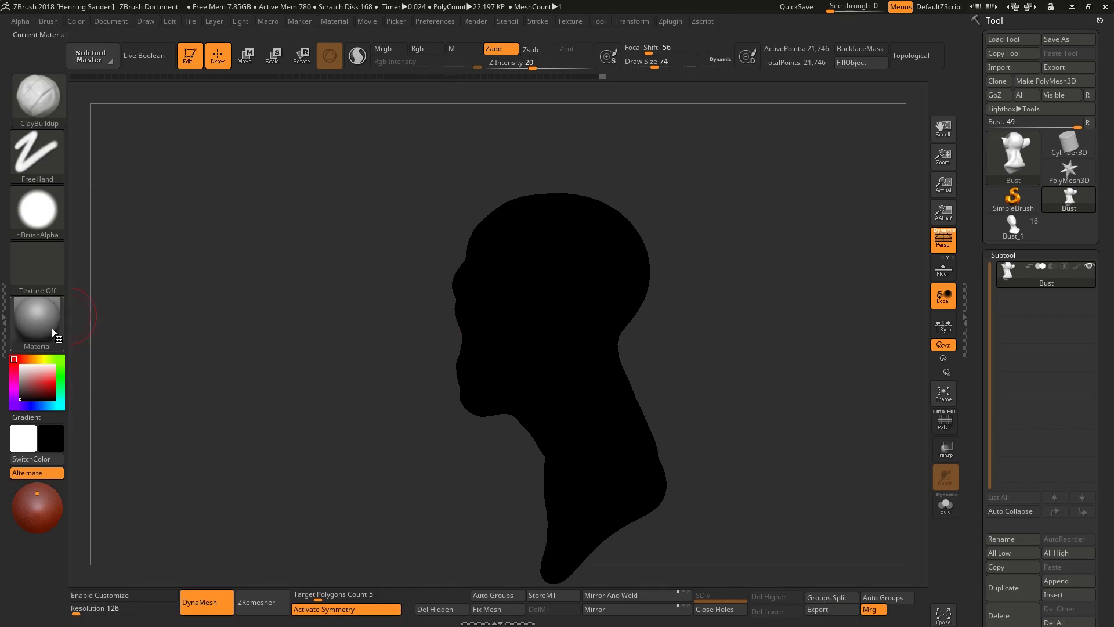
key("v")
key("v")
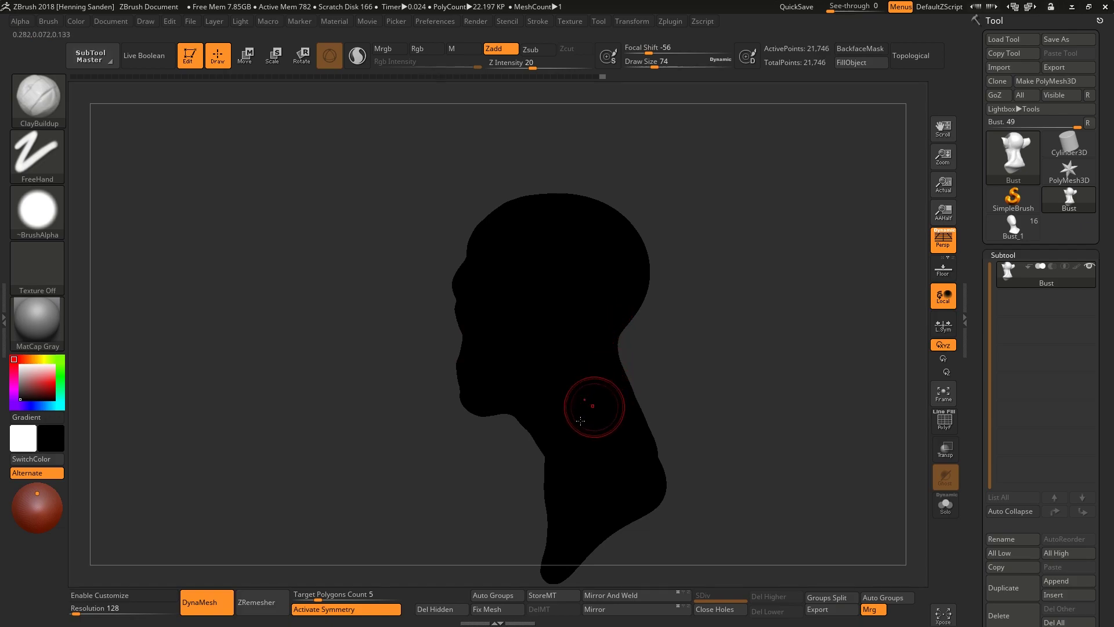
key("s")
left_click_drag(547, 465, 559, 463)
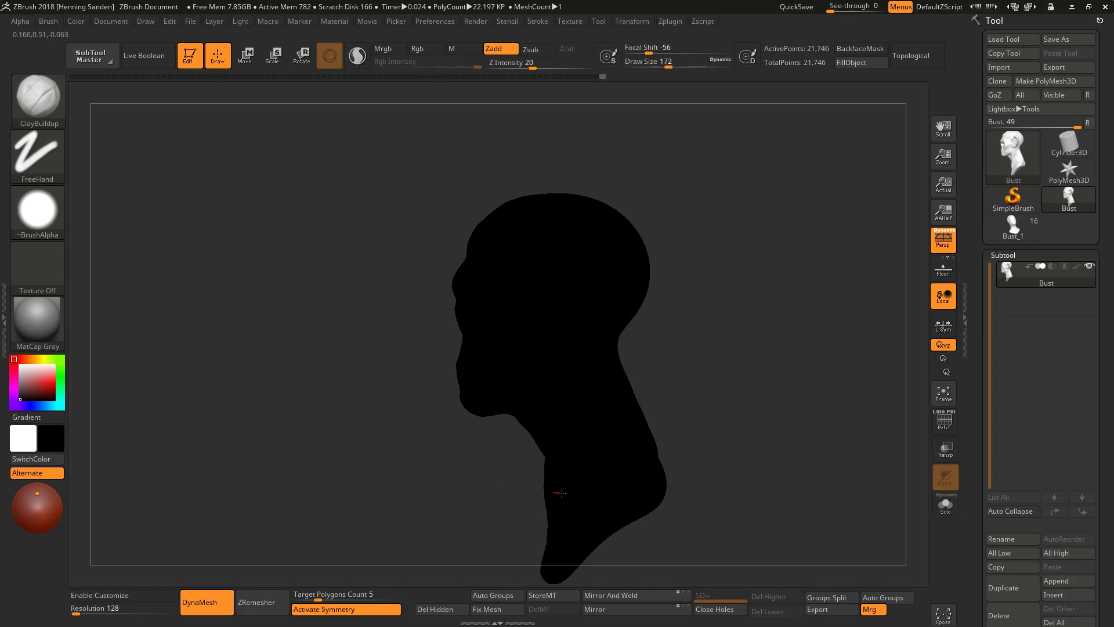
key("b")
key("m")
key("v")
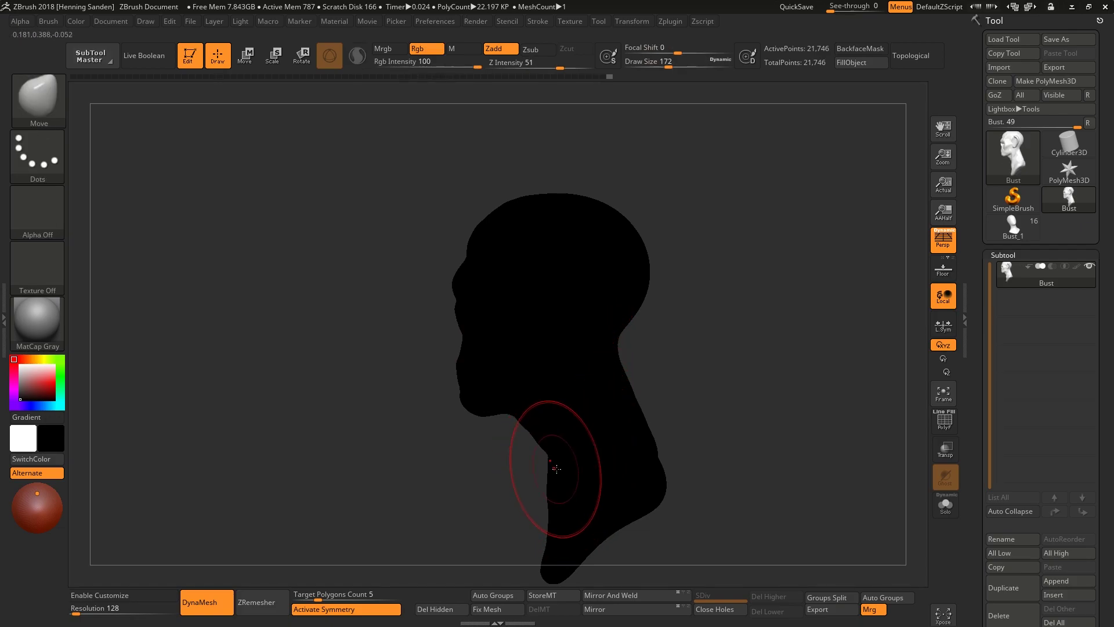
left_click_drag(557, 455, 578, 423)
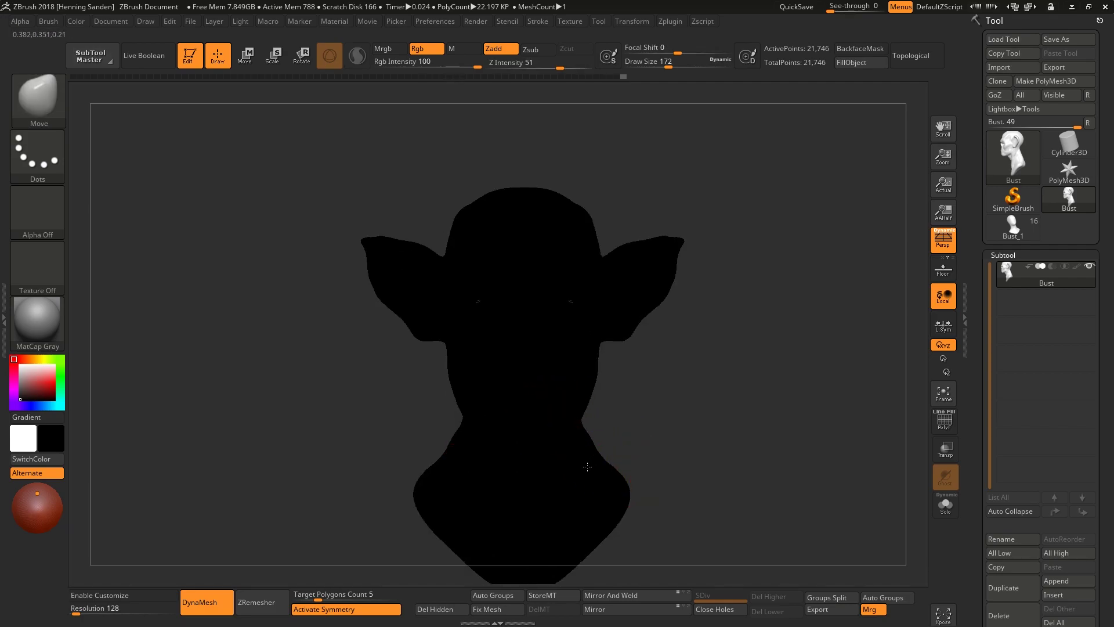
key("v")
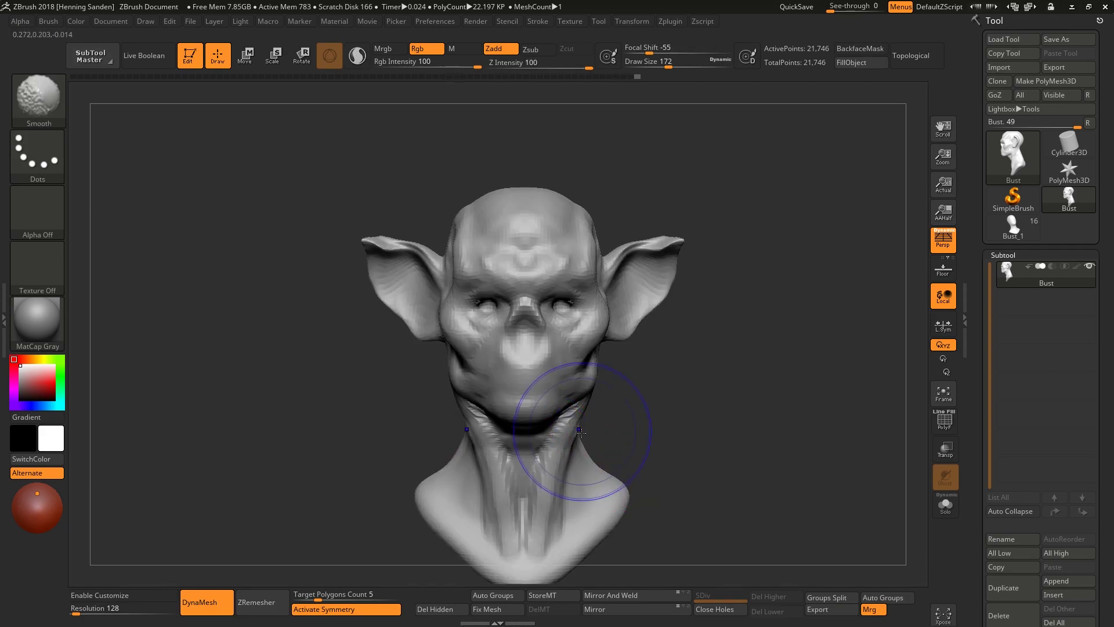
Smooth the neck, then resize the brush between 124 and 177
mouse_move(534, 460)
left_mouse_down("shift")
mouse_move(554, 407)
mouse_move(575, 401)
mouse_move(577, 256)
mouse_move(574, 305)
left_mouse_up("shift")
key("s")
key("[")
mouse_move(580, 244)
right_mouse_down()
mouse_move(554, 306)
mouse_move(586, 232)
mouse_move(576, 237)
right_mouse_up()
key("]")
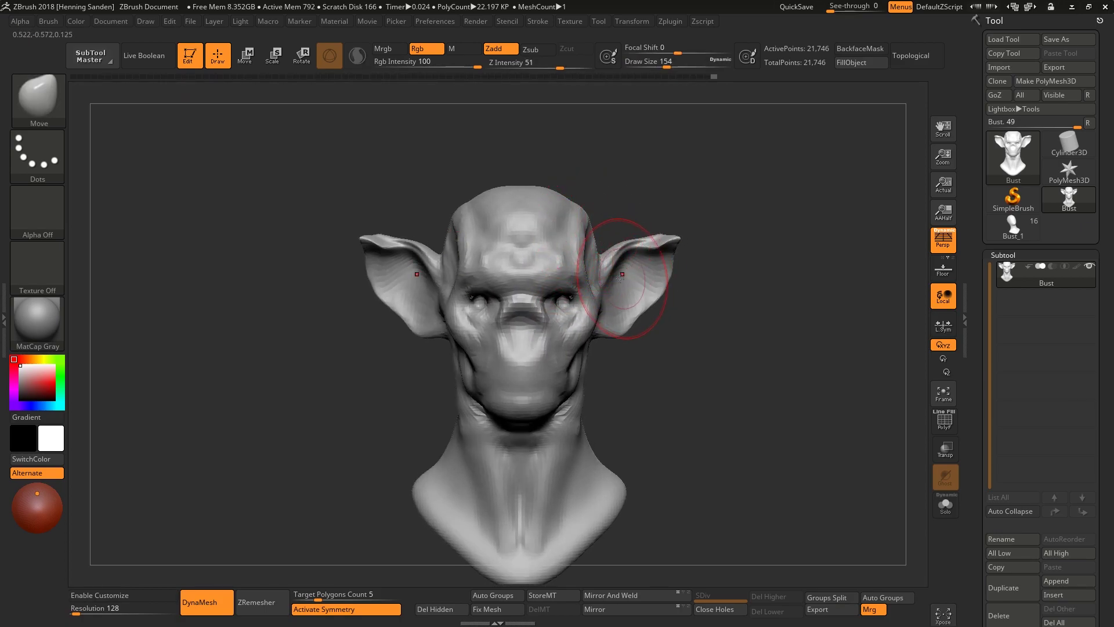
right_click_drag(620, 278, 538, 274)
key("]")
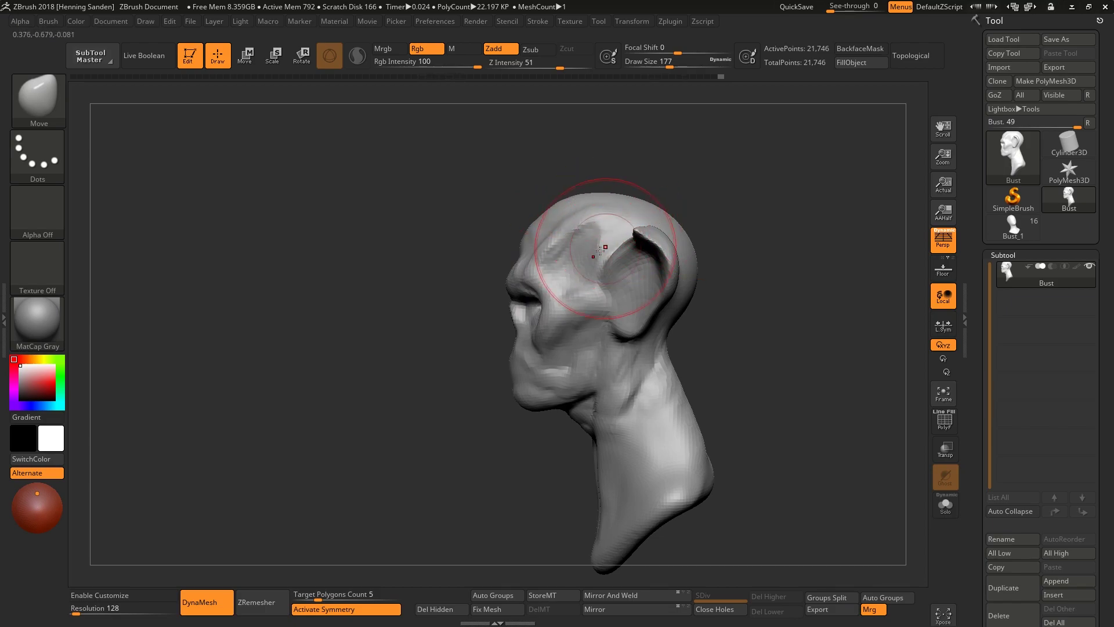
mouse_move(599, 250)
right_mouse_down()
mouse_move(651, 249)
mouse_move(616, 276)
right_mouse_up()
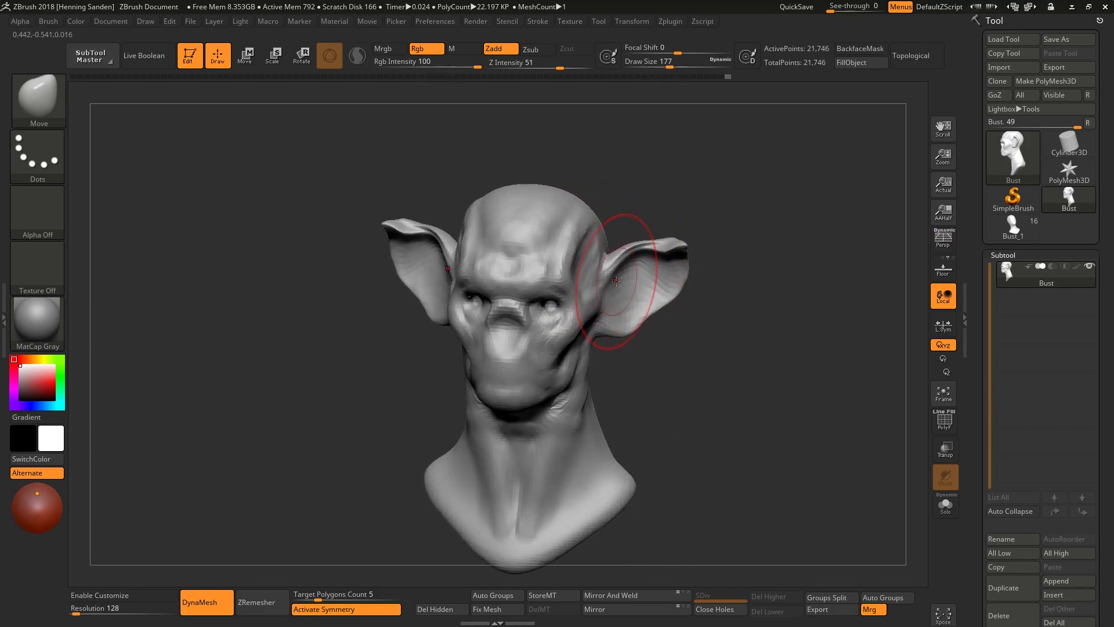
mouse_move(616, 276)
right_mouse_down()
mouse_move(638, 247)
mouse_move(627, 255)
right_mouse_up()
In perspective view, pull the ear tips up and outward, then set Draw Size to 97
key("p")
key("[")
mouse_move(623, 267)
left_mouse_down()
mouse_move(674, 253)
mouse_move(682, 234)
mouse_move(694, 240)
mouse_move(691, 218)
mouse_move(662, 240)
mouse_move(691, 232)
mouse_move(662, 228)
mouse_move(682, 253)
mouse_move(658, 295)
mouse_move(596, 328)
mouse_move(609, 254)
mouse_move(604, 296)
left_mouse_up()
key("[")
key("s")
key("s")
key("s")
mouse_move(598, 344)
left_mouse_down()
mouse_move(558, 320)
mouse_move(552, 348)
mouse_move(566, 346)
mouse_move(552, 333)
mouse_move(568, 345)
left_mouse_up()
type("s97")
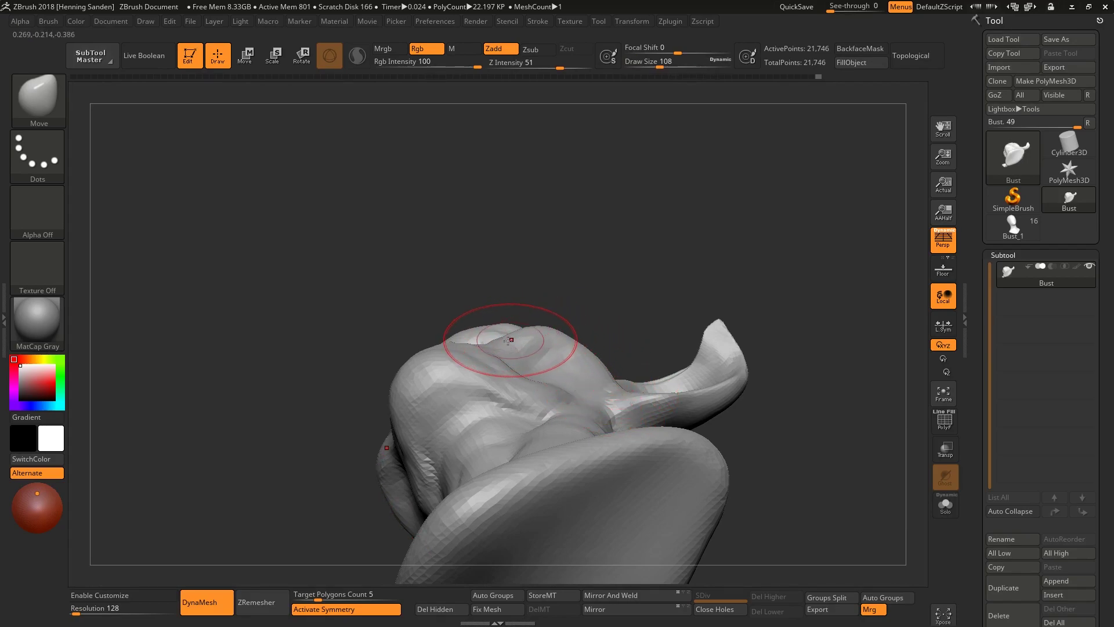
Inspect the ears from side, three-quarter and front views at Draw Sizes 140 and 167
right_click_drag(580, 341, 596, 366)
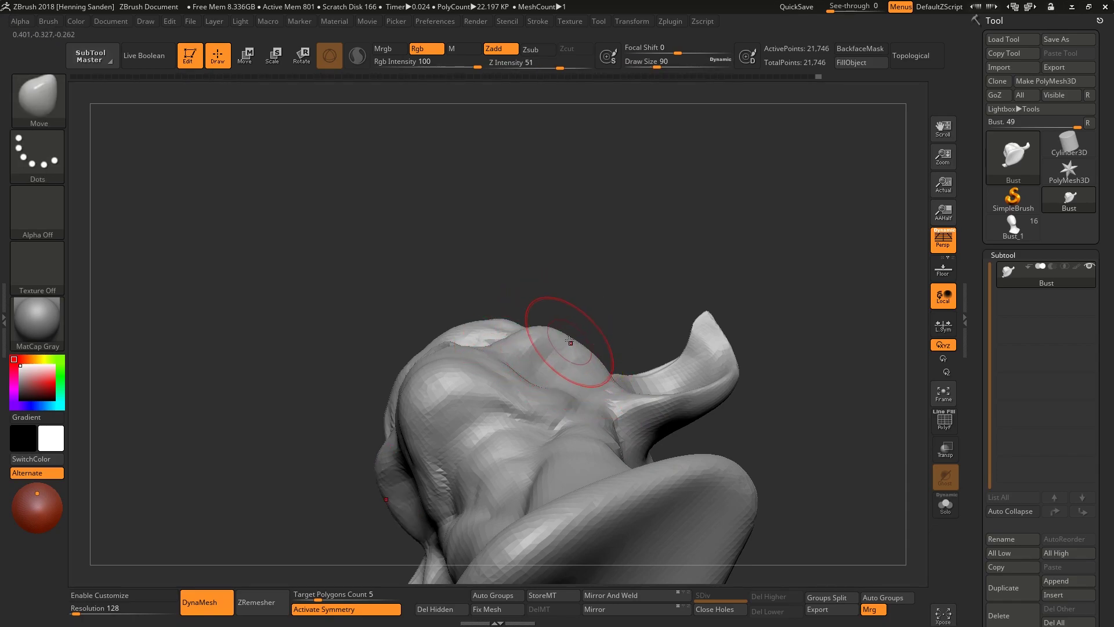
mouse_move(567, 336)
right_mouse_down()
mouse_move(526, 424)
mouse_move(546, 397)
mouse_move(554, 413)
right_mouse_up()
key("bracketright")
key("bracketright")
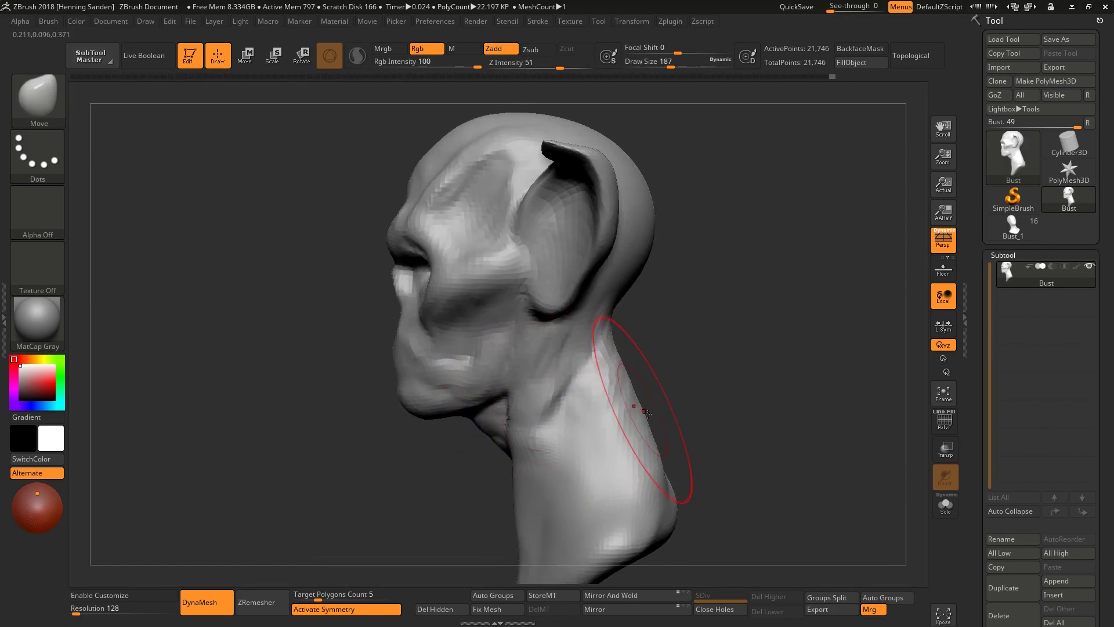
mouse_move(586, 458)
right_mouse_down()
mouse_move(655, 490)
mouse_move(649, 467)
mouse_move(615, 458)
mouse_move(659, 456)
right_mouse_up()
mouse_move(621, 515)
right_mouse_down()
mouse_move(583, 505)
mouse_move(595, 492)
right_mouse_up()
key("s")
left_click(554, 488)
right_click_drag(532, 355, 561, 419)
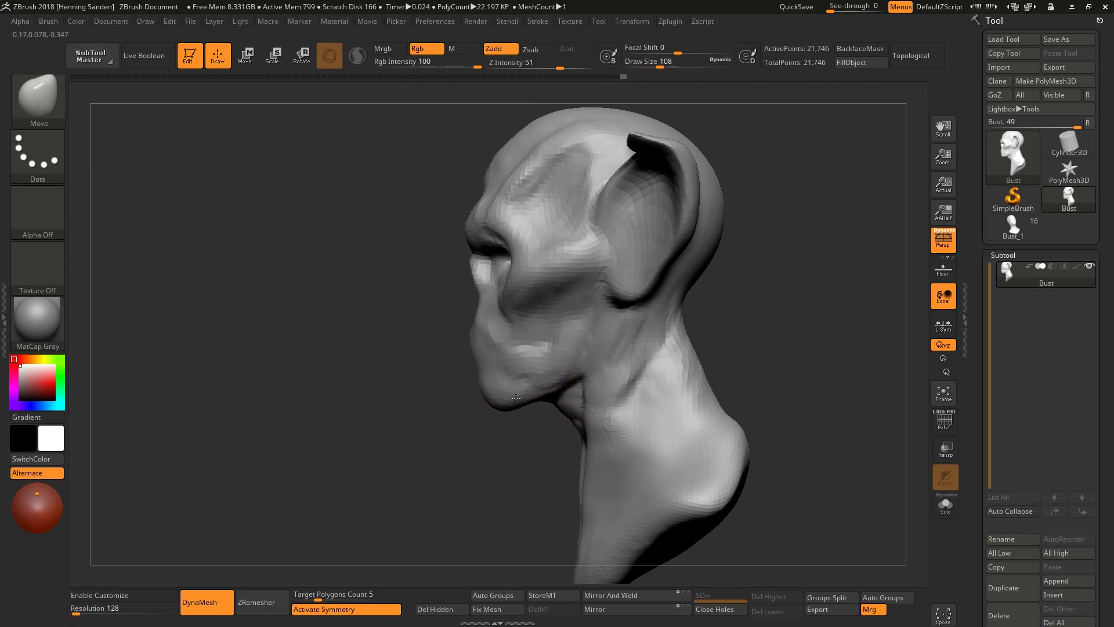
mouse_move(514, 397)
right_mouse_down("shift")
mouse_move(555, 383)
mouse_move(522, 301)
mouse_move(514, 336)
mouse_move(452, 244)
mouse_move(493, 301)
mouse_move(510, 249)
mouse_move(510, 286)
mouse_move(532, 304)
mouse_move(518, 353)
mouse_move(546, 379)
mouse_move(575, 376)
mouse_move(562, 329)
mouse_move(594, 309)
mouse_move(605, 311)
mouse_move(572, 336)
mouse_move(615, 326)
right_mouse_up("shift")
key("s")
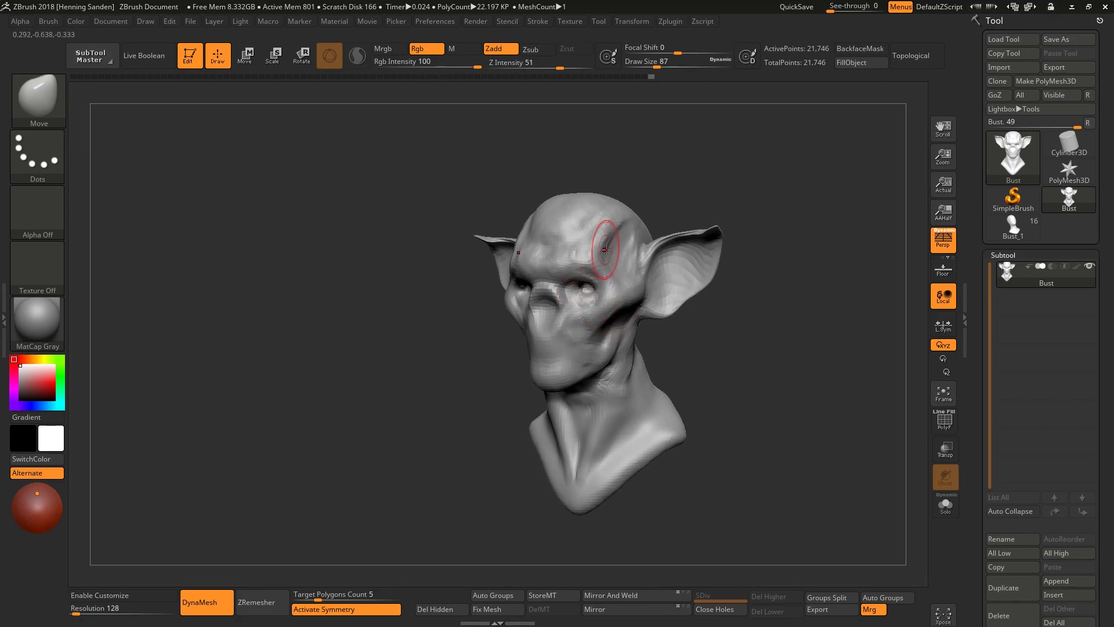
Start pulling out the head's features with the Move brush, sized between 80 and 120, then 65
mouse_move(604, 251)
right_mouse_down("shift")
mouse_move(579, 329)
mouse_move(512, 347)
right_mouse_up("shift")
key("bracketright")
key("bracketright")
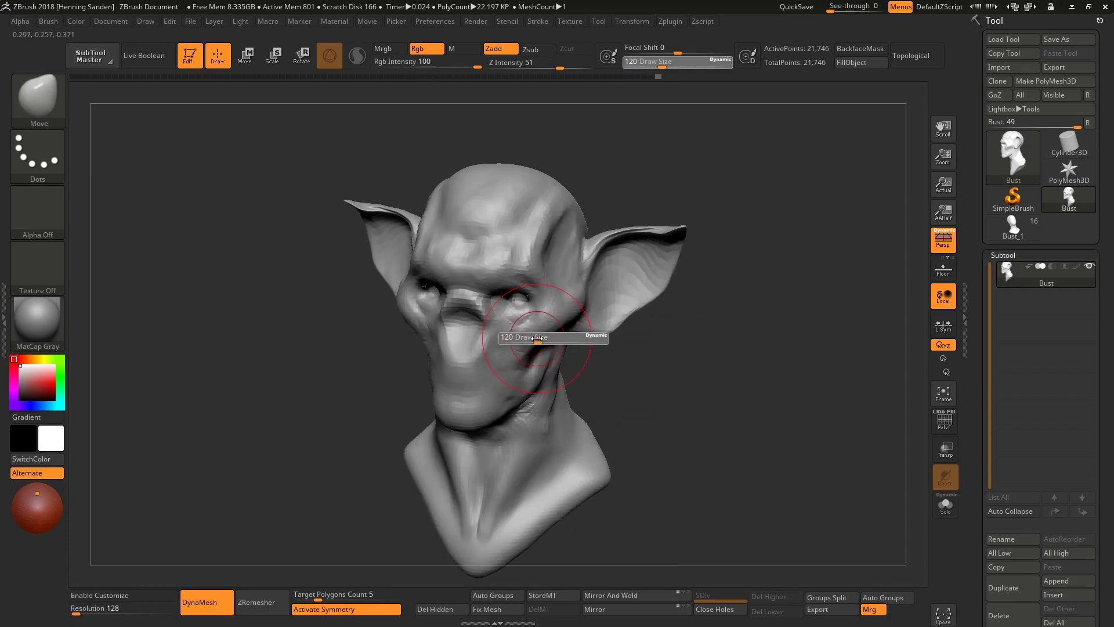
right_click_drag(547, 325, 537, 325, "shift")
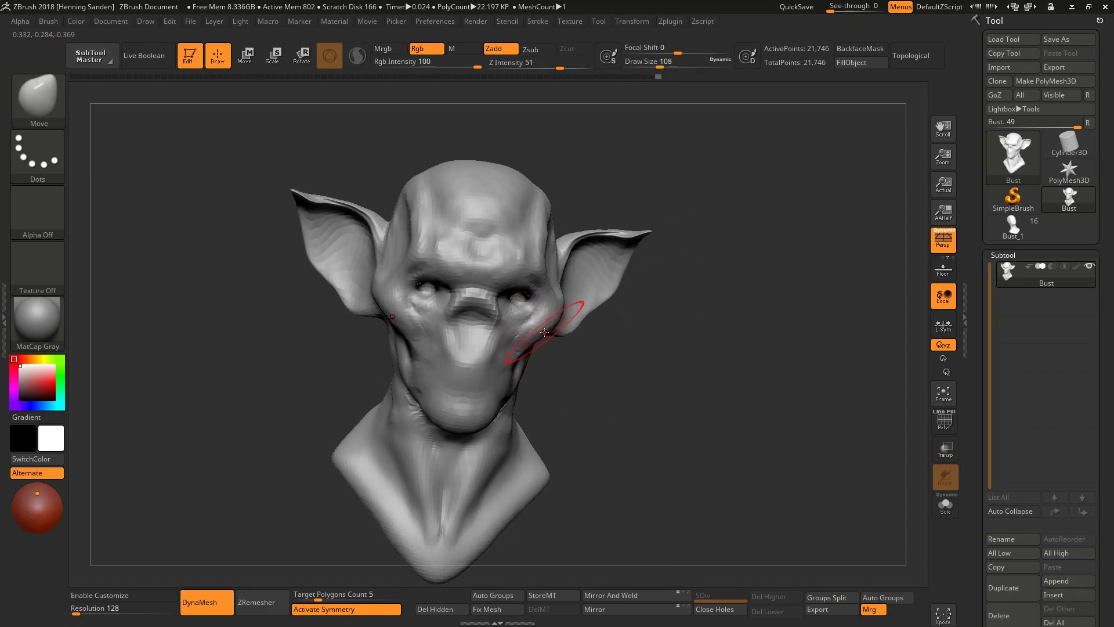
key("ctrl")
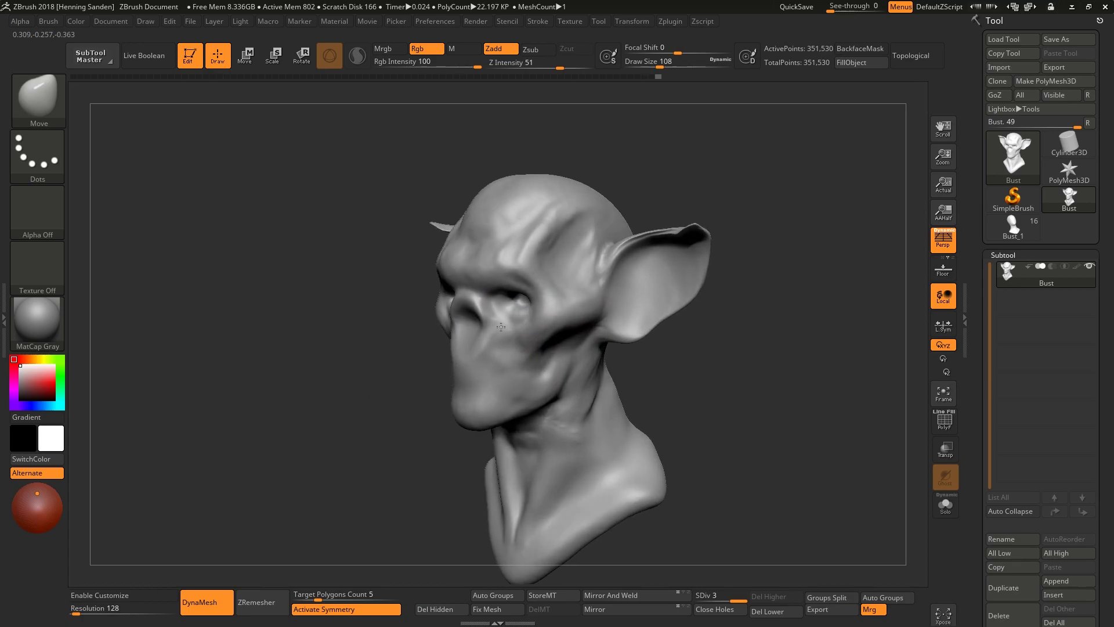
mouse_move(462, 325)
right_mouse_down()
mouse_move(554, 336)
mouse_move(545, 332)
right_mouse_up()
key("bracketleft")
key("bracketleft")
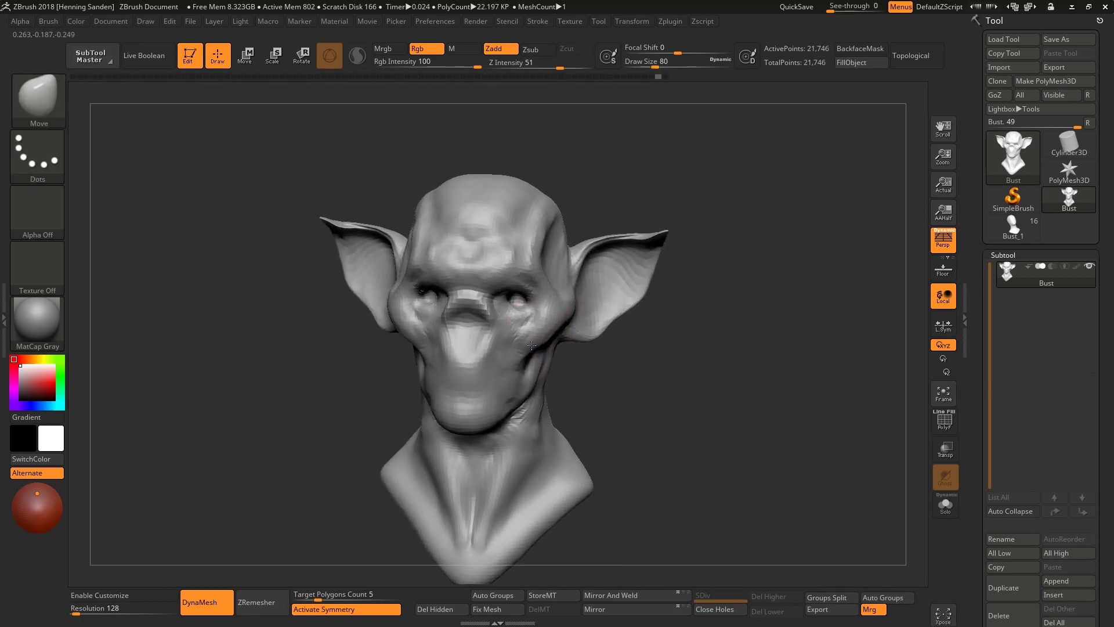
mouse_move(533, 342)
right_mouse_down()
mouse_move(488, 339)
mouse_move(504, 340)
mouse_move(497, 314)
mouse_move(463, 337)
right_mouse_up()
key("bracketright")
key("s")
left_click(463, 340)
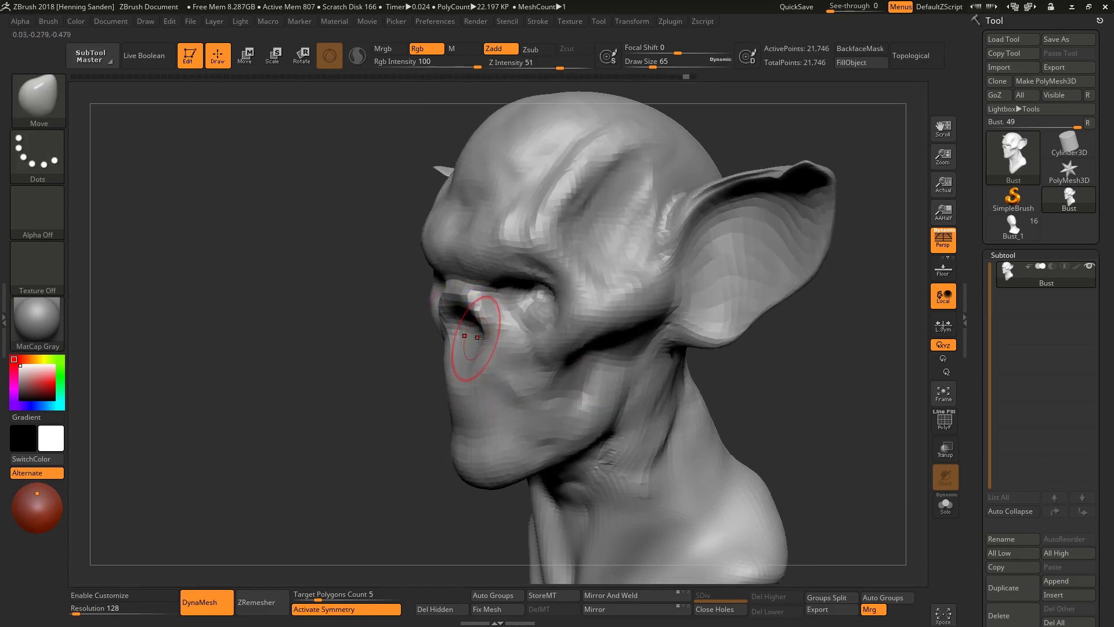
Keep shaping the ears from low and side angles with brush sizes 108, 128 and 90
right_click_drag(464, 328, 502, 337, "shift")
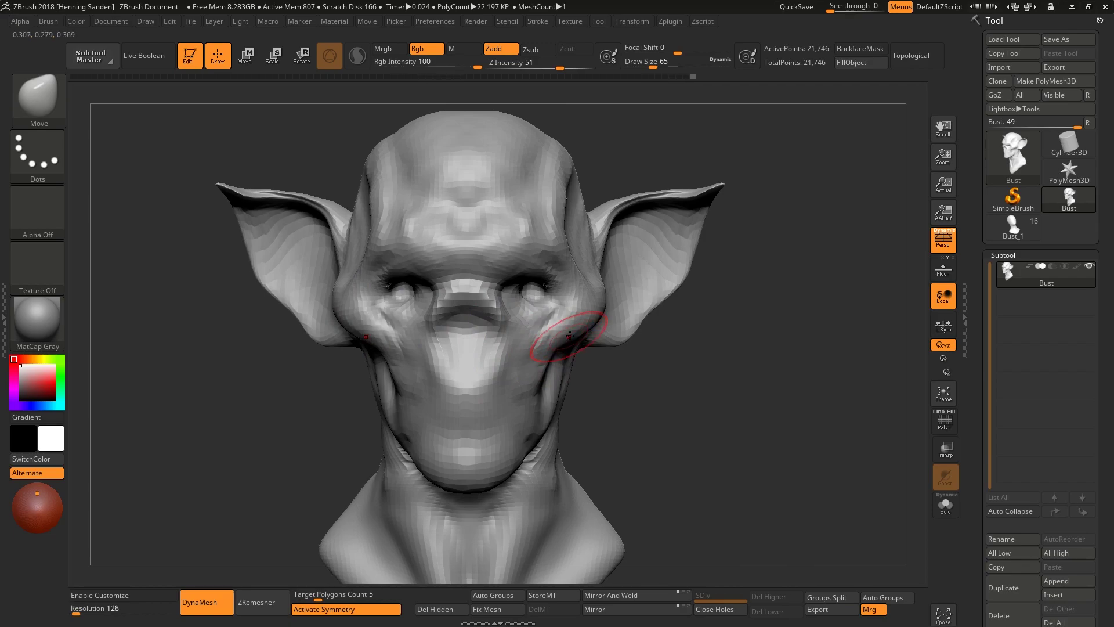
mouse_move(571, 336)
right_mouse_down()
mouse_move(597, 298)
mouse_move(554, 246)
mouse_move(525, 256)
right_mouse_up()
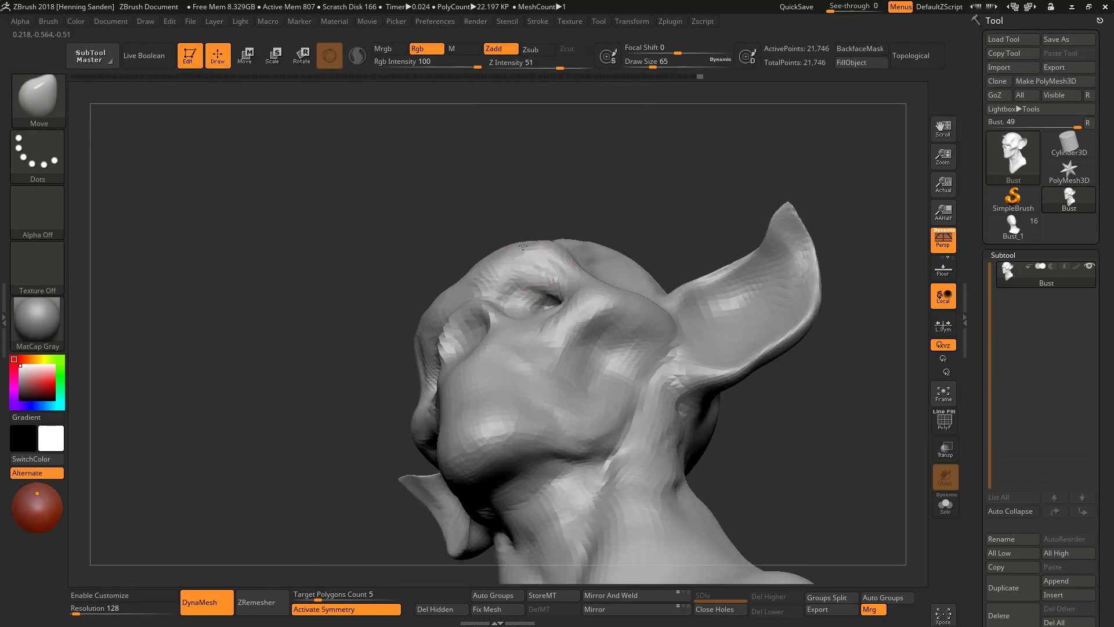
mouse_move(523, 246)
left_mouse_down()
mouse_move(509, 248)
mouse_move(605, 269)
mouse_move(586, 255)
mouse_move(633, 226)
mouse_move(643, 248)
mouse_move(656, 214)
left_mouse_up()
key("s")
left_click_drag(667, 256, 639, 206)
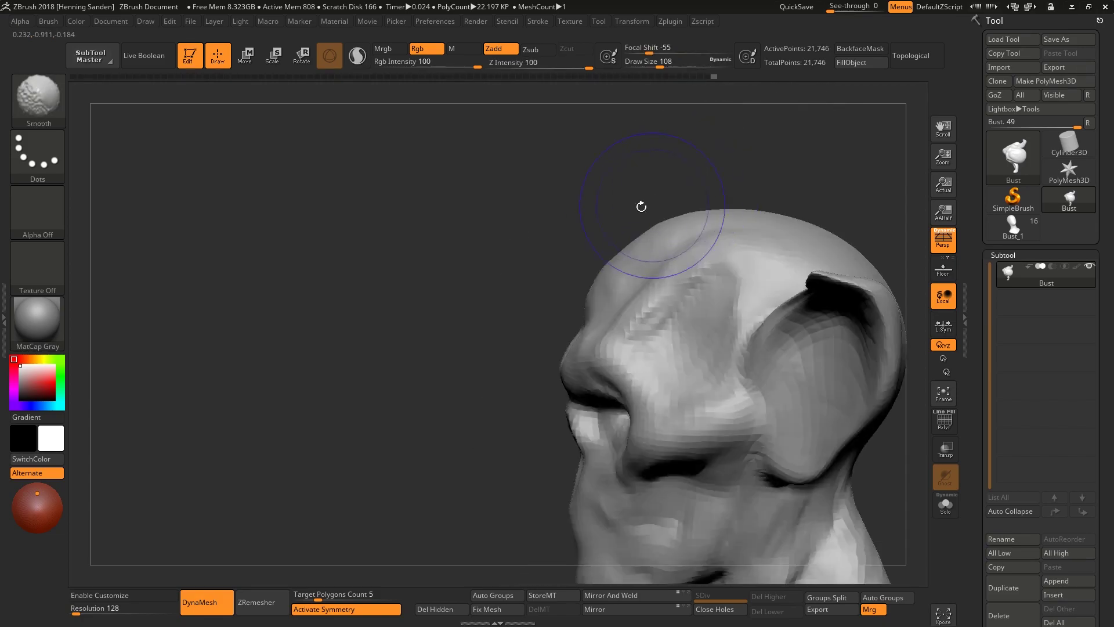
mouse_move(599, 283)
left_mouse_down()
mouse_move(597, 224)
mouse_move(721, 236)
mouse_move(673, 272)
mouse_move(693, 296)
left_mouse_up()
key("s")
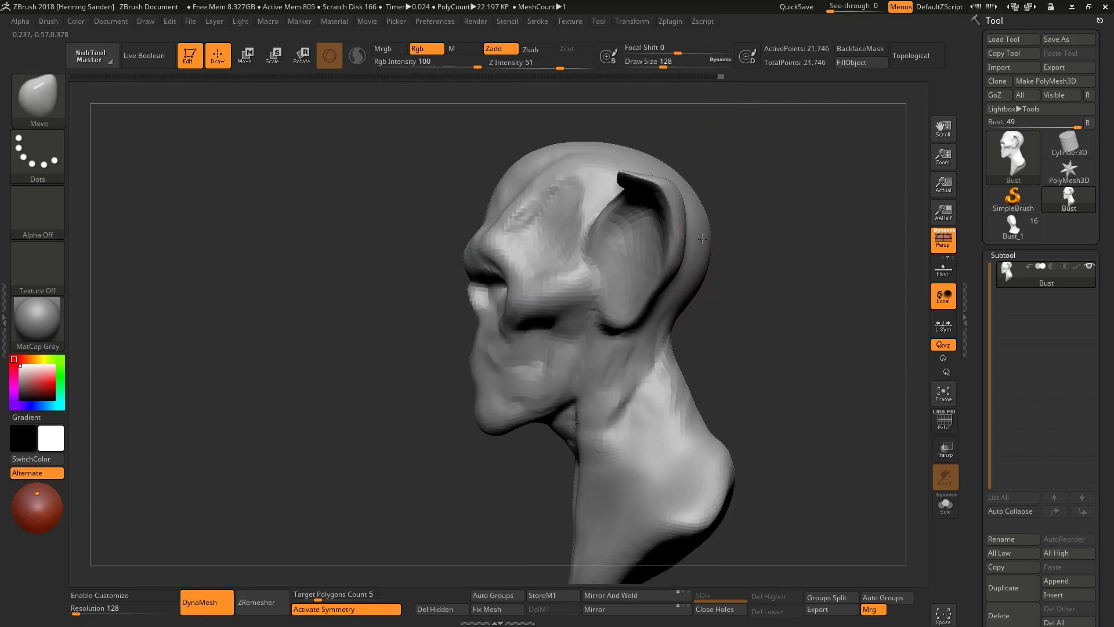
mouse_move(597, 262)
left_mouse_down()
mouse_move(638, 252)
mouse_move(606, 252)
mouse_move(635, 223)
mouse_move(685, 211)
mouse_move(743, 224)
left_mouse_up()
key("s")
key("s")
mouse_move(686, 257)
right_mouse_down()
mouse_move(677, 226)
mouse_move(641, 223)
mouse_move(620, 302)
right_mouse_up()
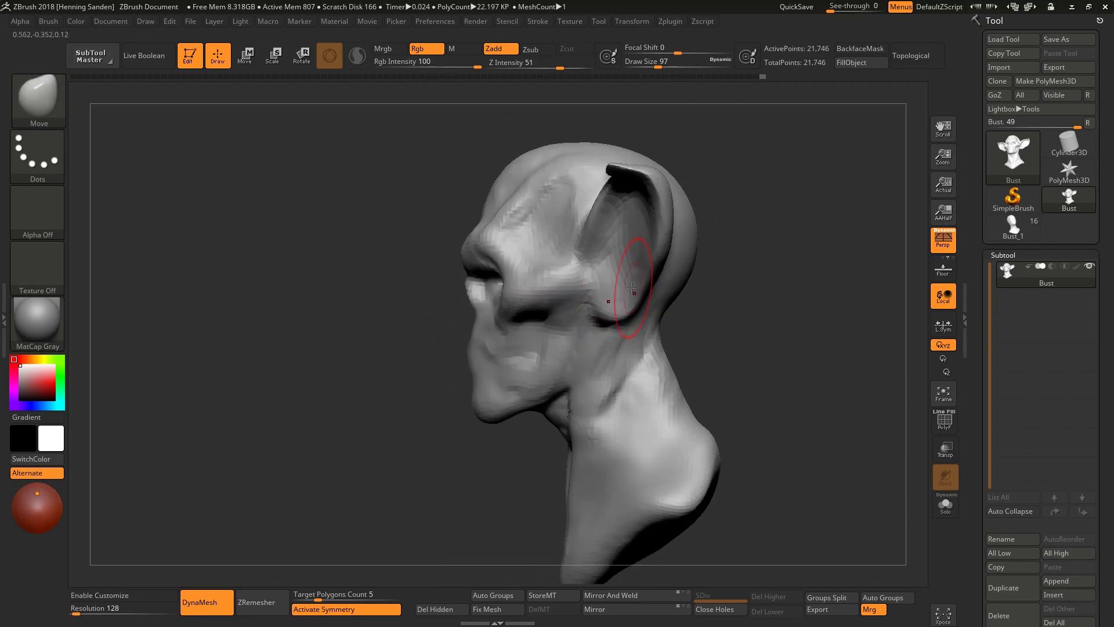
Refine both ears symmetrically and check them from a tilted three-quarter view
left_click_drag(604, 300, 598, 293)
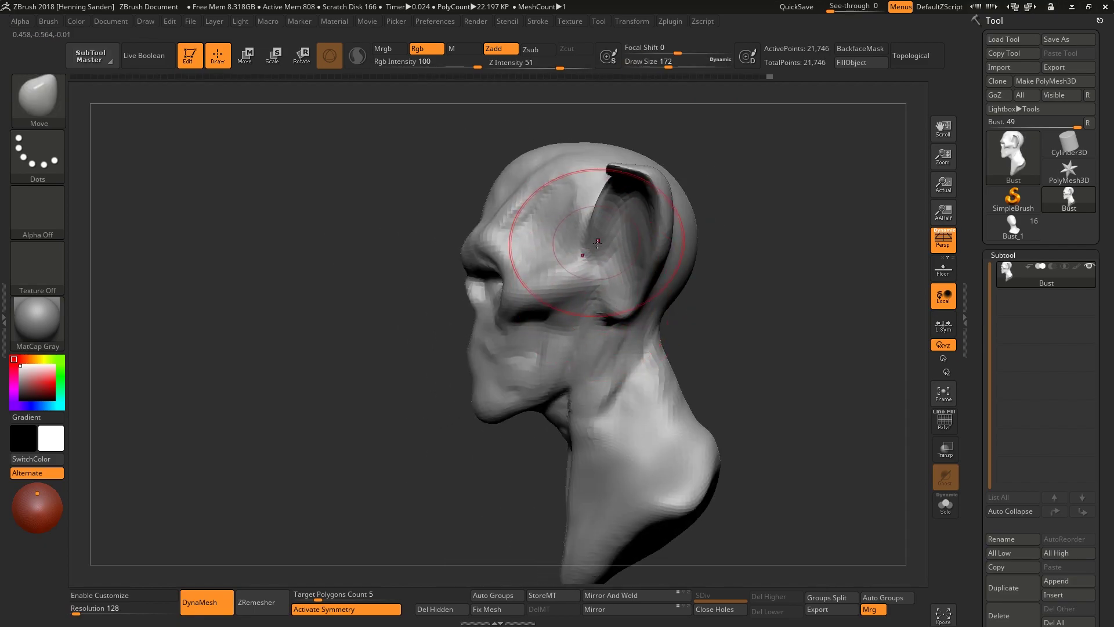
left_click_drag(597, 255, 595, 246)
right_click_drag(591, 243, 574, 299)
mouse_move(573, 233)
left_mouse_down()
mouse_move(559, 219)
mouse_move(577, 199)
mouse_move(580, 221)
mouse_move(549, 185)
left_mouse_up()
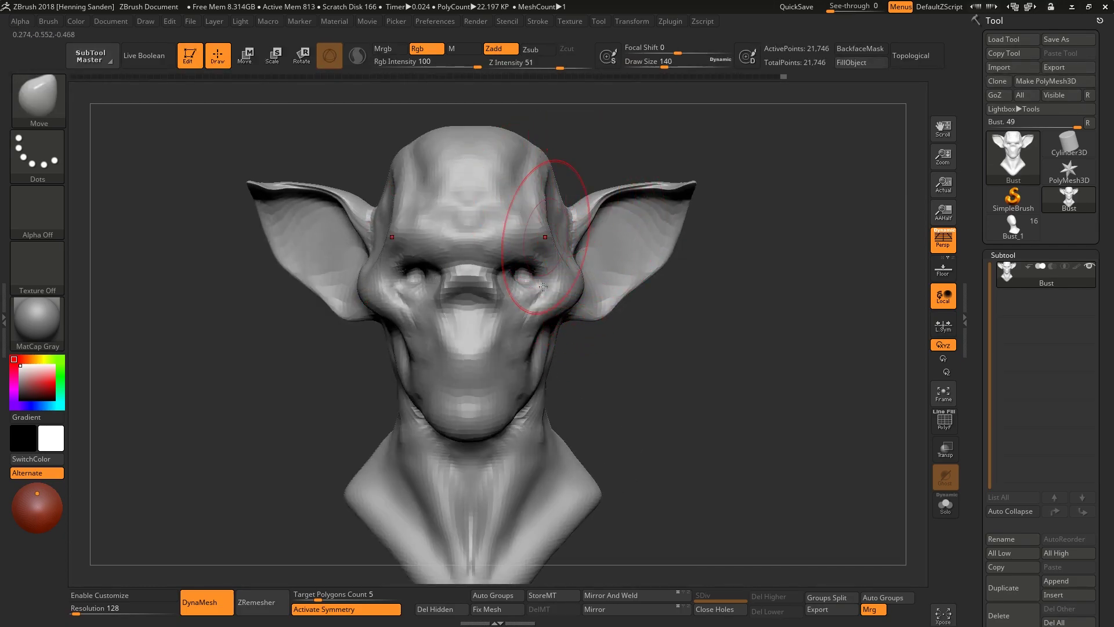
mouse_move(509, 211)
right_mouse_down()
mouse_move(522, 324)
mouse_move(541, 357)
mouse_move(493, 401)
mouse_move(556, 377)
right_mouse_up()
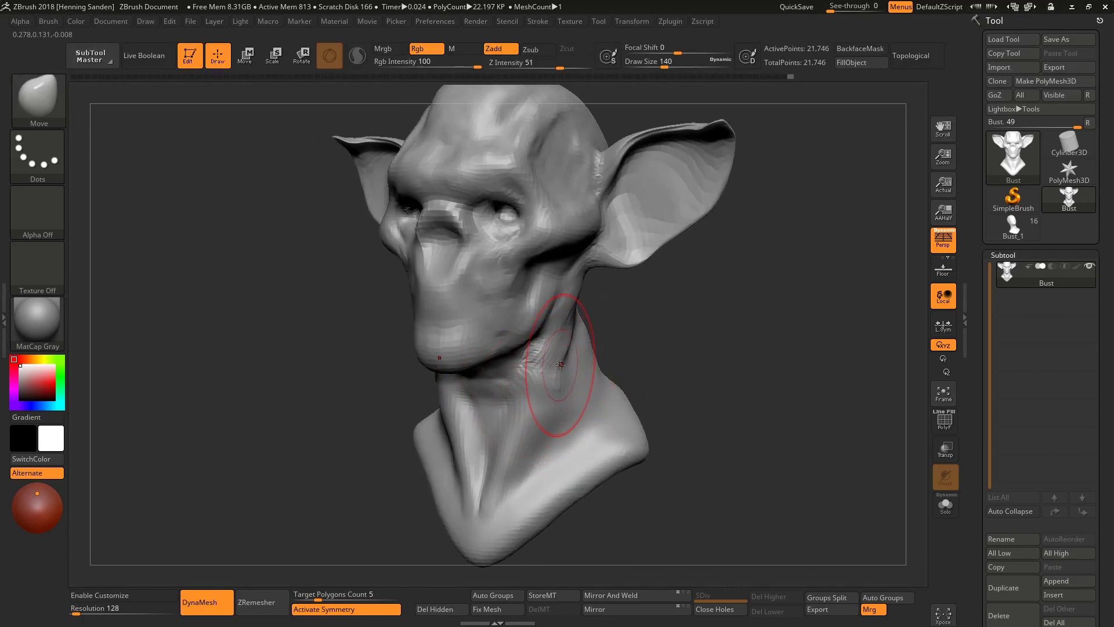
Switch to the ClayBuildup brush and view the bust in side profile
key("b")
key("c")
key("b")
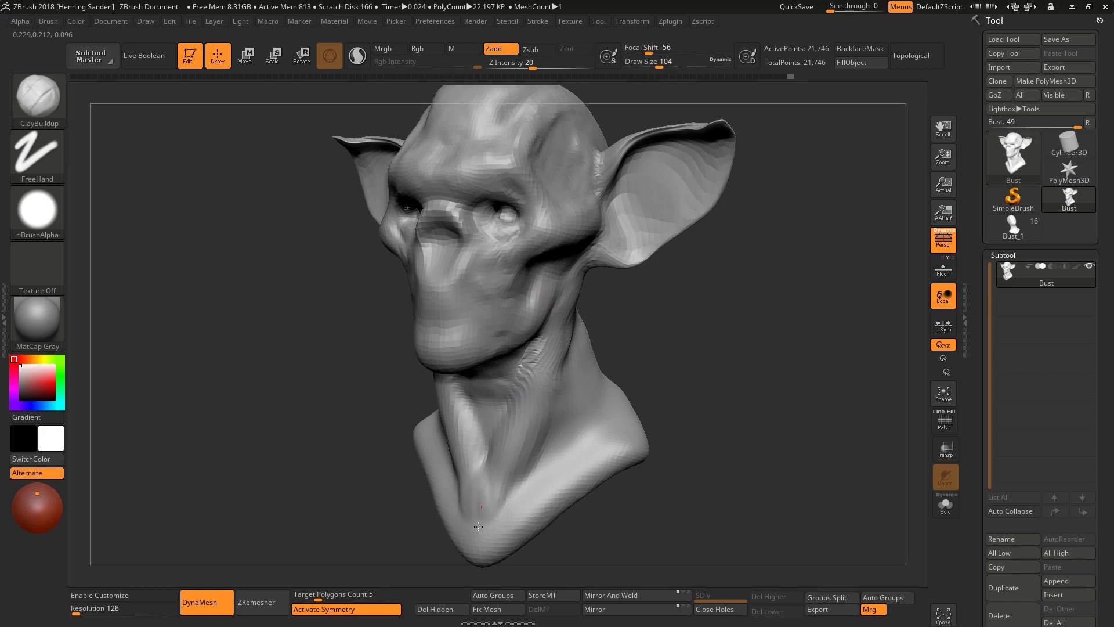
right_click_drag(476, 446, 394, 357)
mouse_move(356, 313)
right_mouse_down()
mouse_move(339, 317)
mouse_move(373, 398)
mouse_move(365, 430)
mouse_move(459, 385)
mouse_move(441, 346)
mouse_move(510, 286)
mouse_move(519, 229)
mouse_move(460, 286)
mouse_move(508, 325)
mouse_move(540, 261)
right_mouse_up()
key("b")
Nudge the eye area with the Move brush, framing the bust up close
key("m")
key("v")
key("f")
right_click_drag(585, 318, 607, 427)
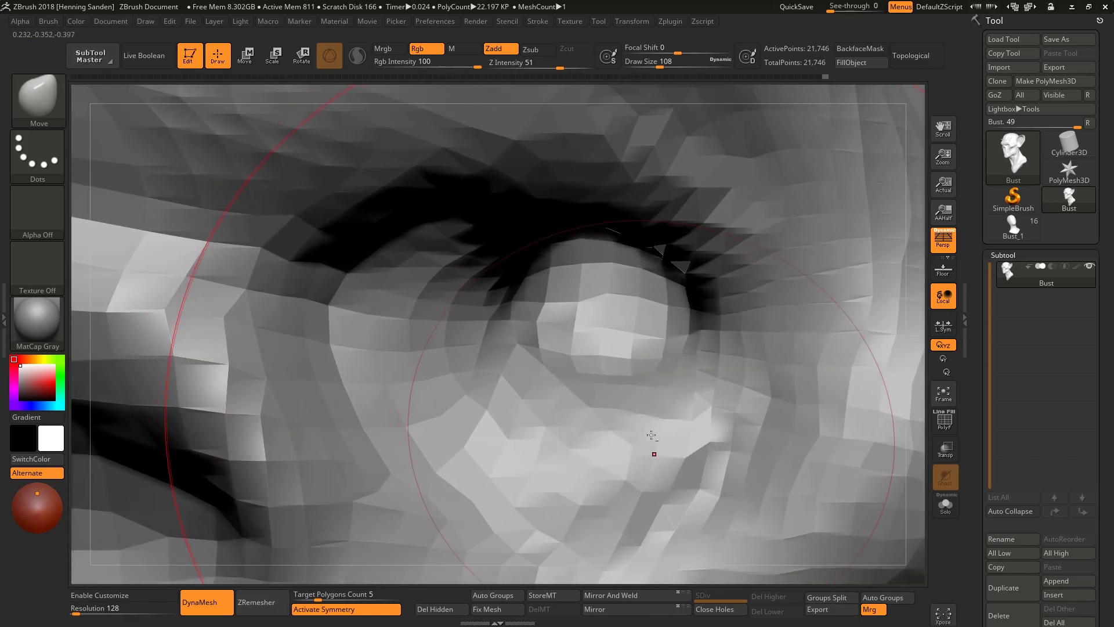
key("f")
mouse_move(472, 337)
right_mouse_down("ctrl")
mouse_move(548, 262)
mouse_move(460, 249)
mouse_move(485, 296)
right_mouse_up("ctrl")
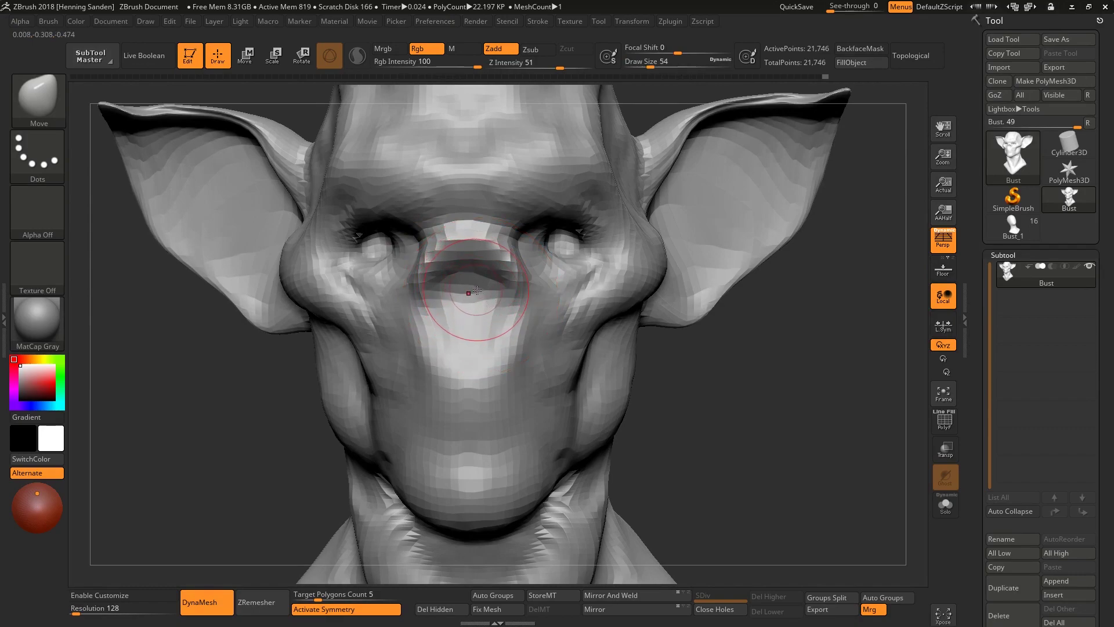
Build up the nose bridge with ClayBuildup at brush sizes 31 to 41
key("b")
key("c")
key("b")
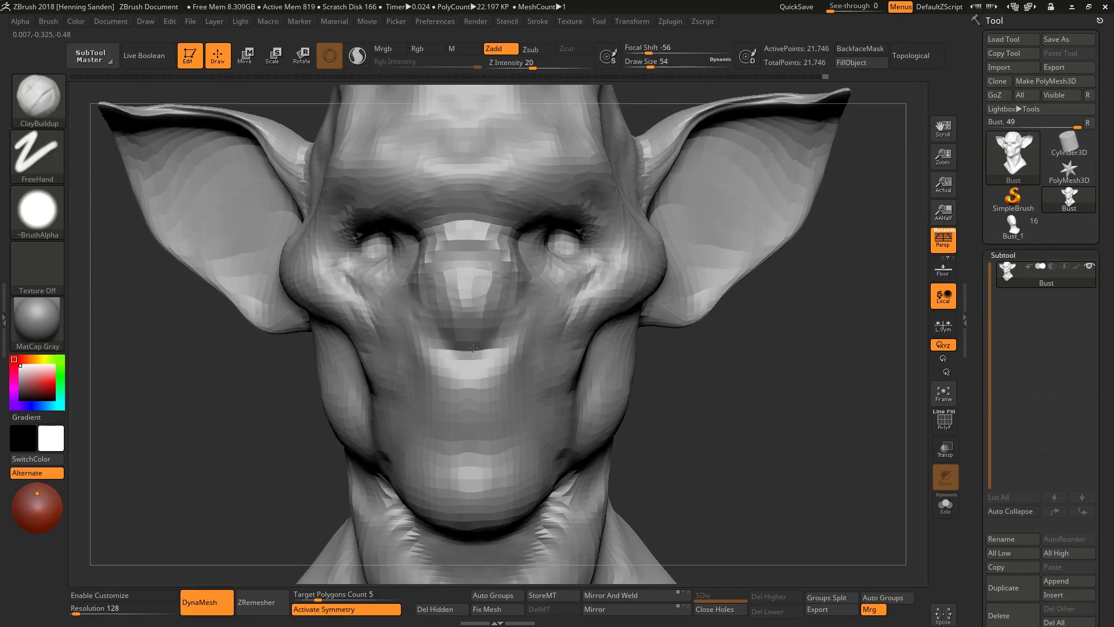
key("bracketleft")
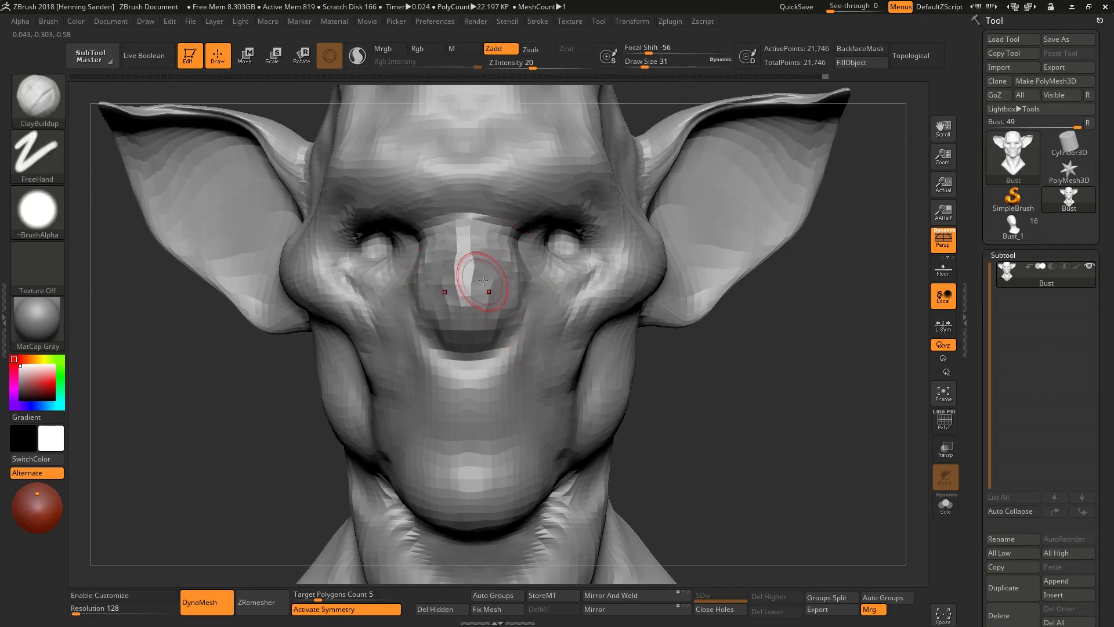
right_click_drag(486, 279, 508, 323)
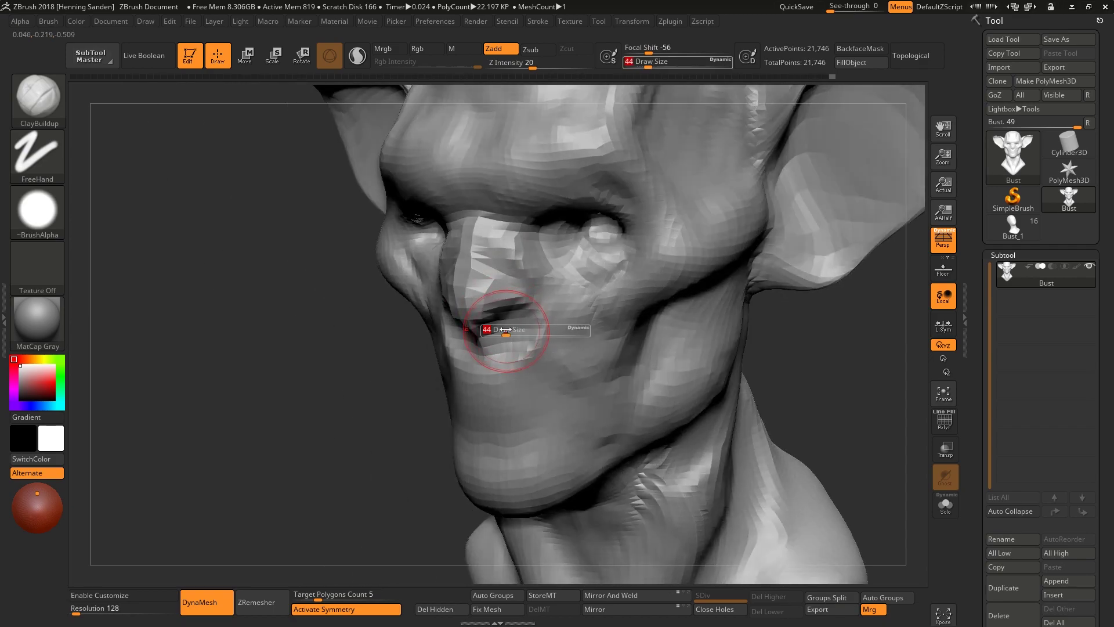
left_click_drag(505, 329, 493, 332)
mouse_move(525, 326)
right_mouse_down()
mouse_move(506, 303)
mouse_move(572, 293)
right_mouse_up()
left_click_drag(572, 293, 549, 317)
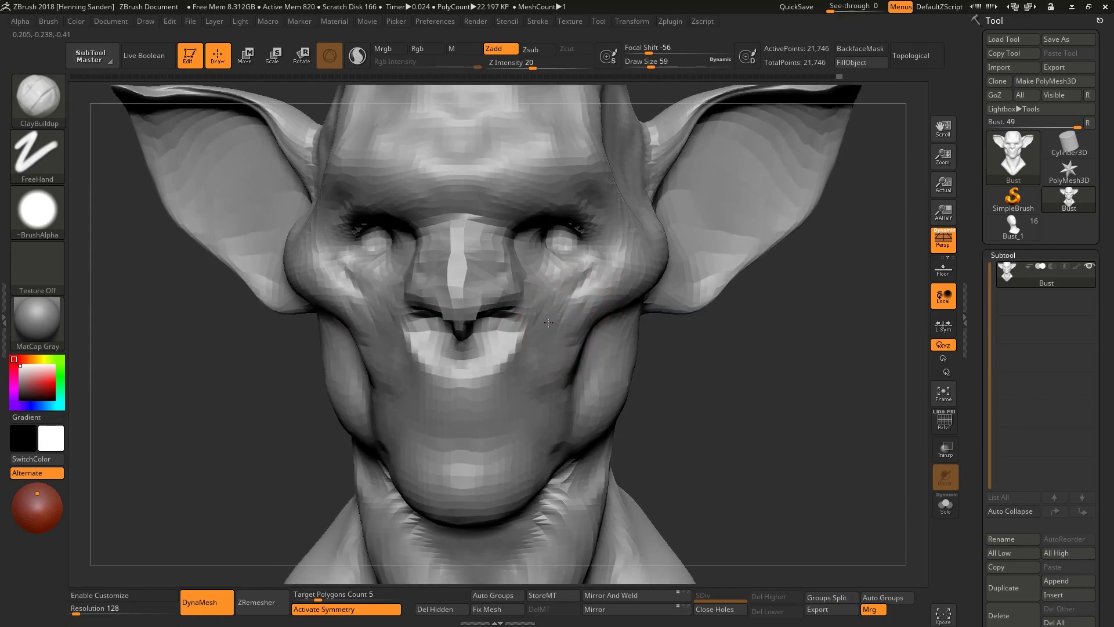
right_click_drag(543, 313, 582, 302)
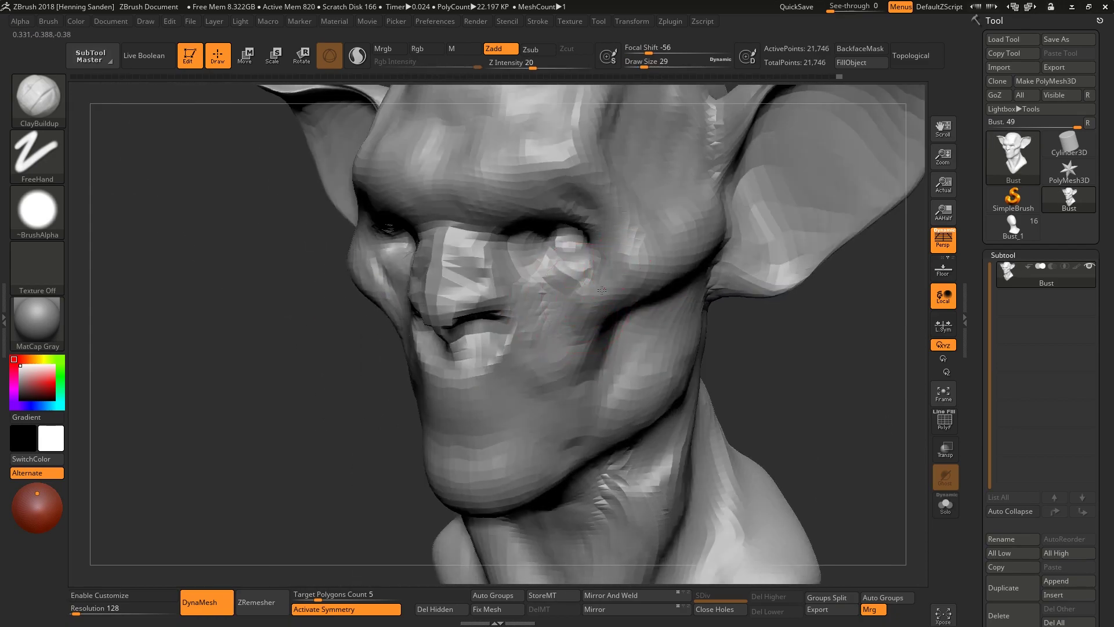
right_click_drag(595, 246, 621, 236, "shift")
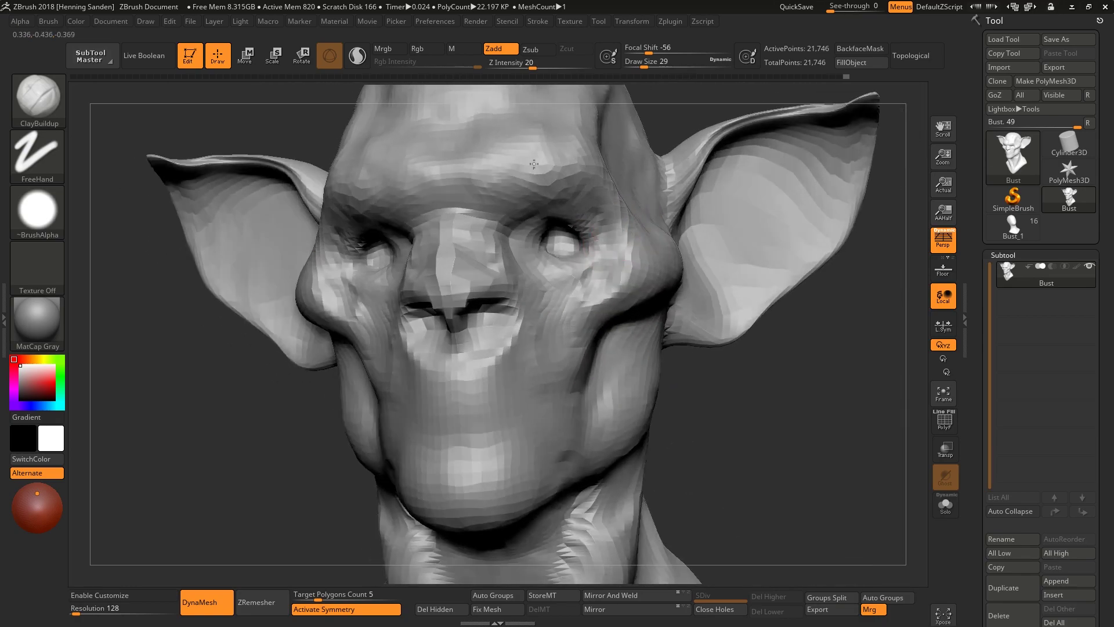
mouse_move(499, 174)
right_mouse_down()
mouse_move(458, 194)
mouse_move(522, 273)
mouse_move(526, 287)
mouse_move(485, 336)
mouse_move(509, 330)
right_mouse_up()
key("bracketright")
Deepen the mouth and reshape its corner, then smooth it at brush size 22
mouse_move(502, 390)
left_mouse_down()
mouse_move(441, 376)
mouse_move(460, 369)
left_mouse_up()
mouse_move(461, 369)
right_mouse_down()
mouse_move(429, 348)
mouse_move(472, 326)
mouse_move(505, 334)
mouse_move(540, 389)
right_mouse_up()
mouse_move(541, 392)
left_mouse_down()
mouse_move(554, 406)
mouse_move(511, 386)
left_mouse_up()
key("s")
right_click_drag(510, 386, 511, 378)
key("f")
key("shift")
Add a mirrored mustache-like clay ridge around the mouth
right_click_drag(535, 450, 498, 354)
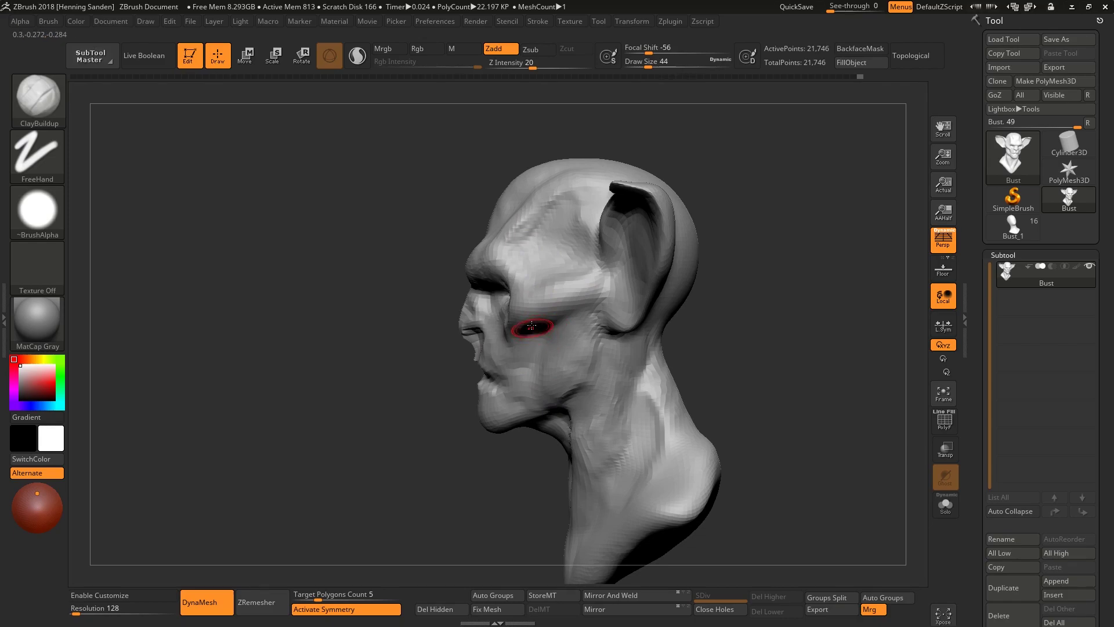
right_click_drag(532, 324, 477, 342)
mouse_move(437, 348)
left_mouse_down()
mouse_move(415, 380)
mouse_move(432, 347)
mouse_move(458, 400)
left_mouse_up()
right_click_drag(485, 400, 474, 489, "ctrl")
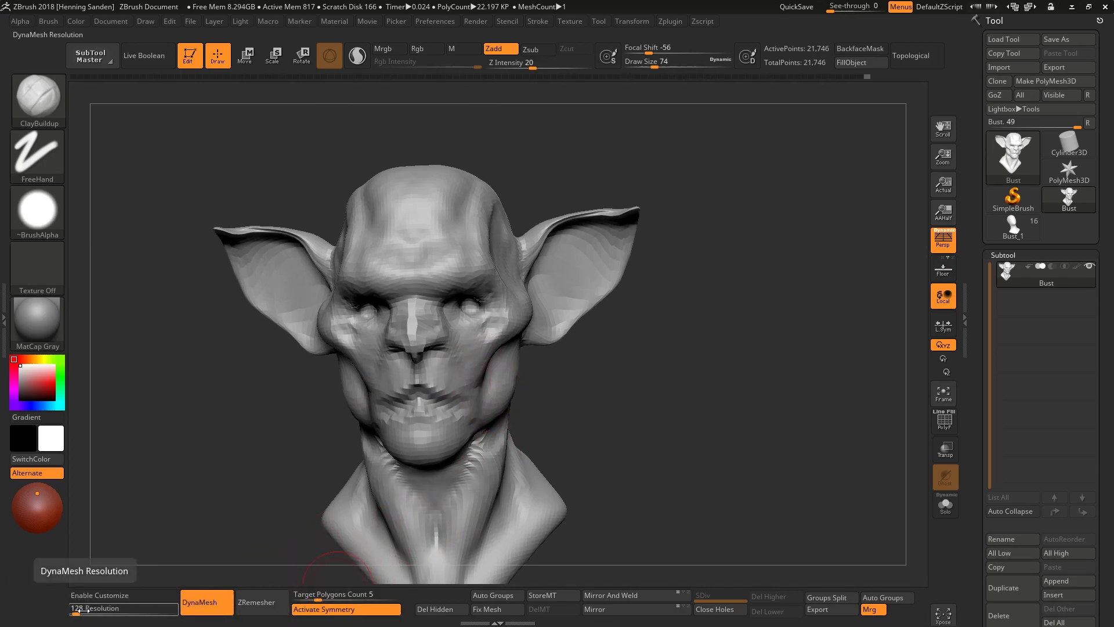
Remesh the bust with DynaMesh at resolution 384 and inspect the new mesh
left_click_drag(81, 610, 85, 613)
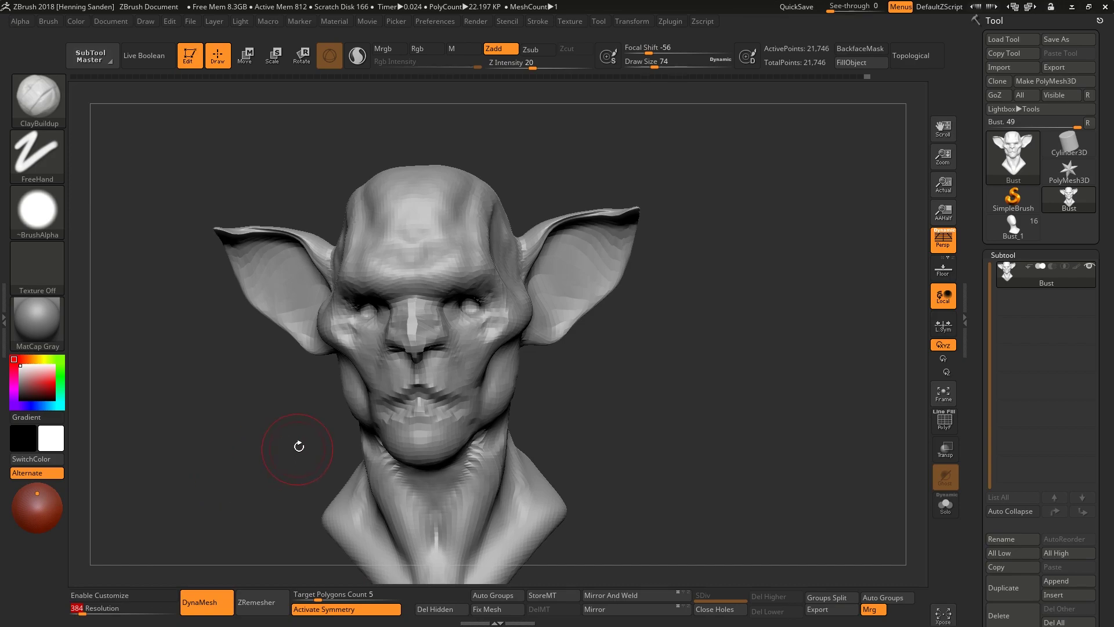
left_click_drag(298, 440, 293, 442, "ctrl")
left_click_drag(531, 309, 530, 268)
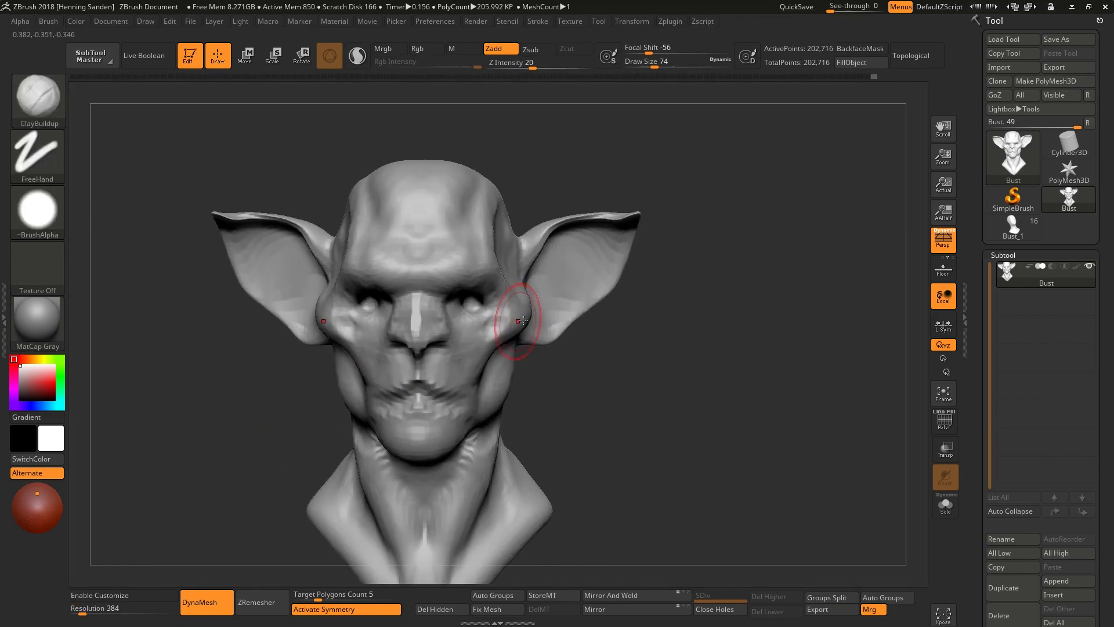
left_click_drag(510, 310, 769, 100)
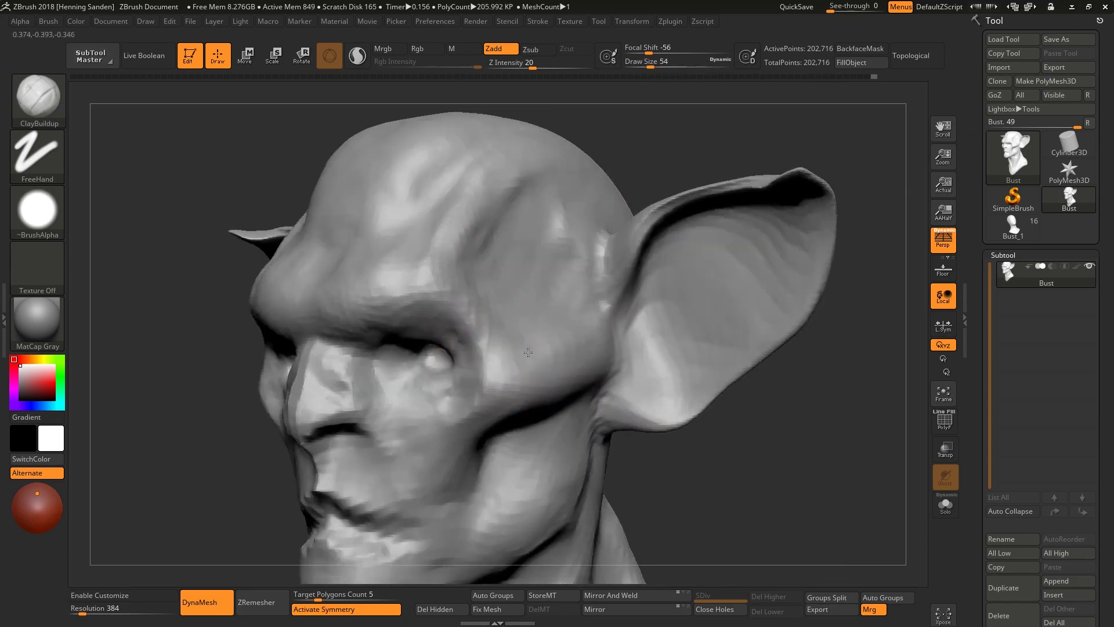
left_click_drag(441, 371, 510, 373)
mouse_move(485, 323)
left_mouse_down()
mouse_move(392, 392)
mouse_move(416, 357)
left_mouse_up()
Deepen the mouth along the lower lip with ClayBuildup at brush size 31, checking the wireframe
key("bracketleft")
key("bracketleft")
left_click_drag(349, 433, 428, 430)
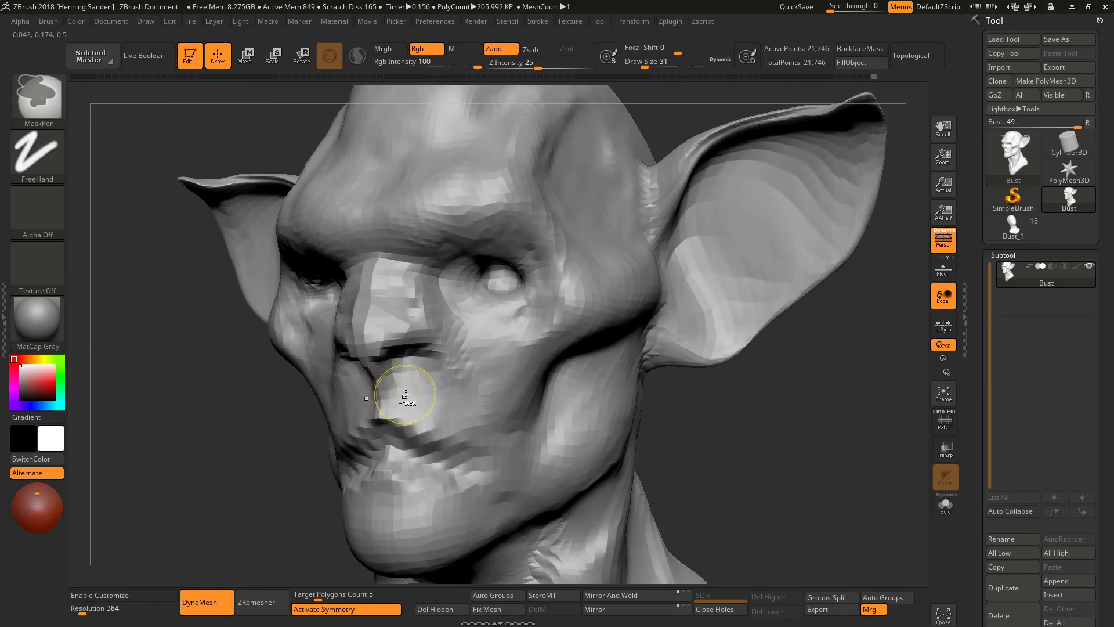
key("shift+f")
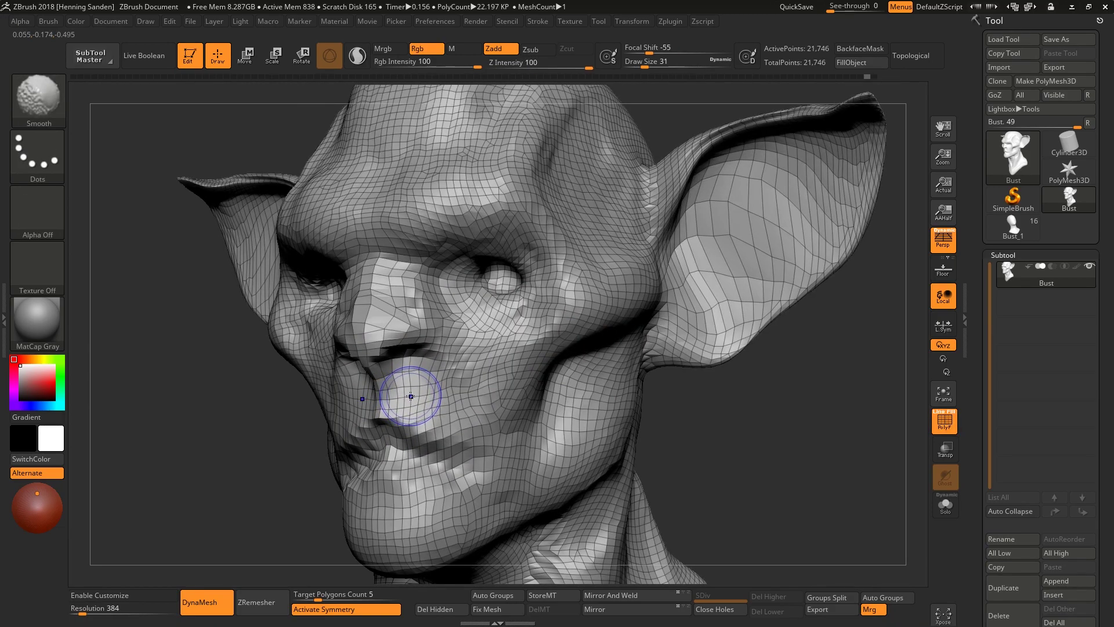
key("shift+f")
mouse_move(447, 350)
right_mouse_down()
mouse_move(400, 342)
mouse_move(421, 360)
mouse_move(368, 333)
mouse_move(364, 315)
mouse_move(420, 303)
mouse_move(410, 323)
mouse_move(462, 328)
mouse_move(421, 305)
mouse_move(400, 255)
mouse_move(465, 308)
right_mouse_up()
key("bracketright")
key("bracketleft")
key("bracketleft")
key("bracketright")
Carve diagonal creases up both cheeks from the mouth corners toward the nose
right_click_drag(536, 383, 530, 413)
left_click_drag(529, 413, 470, 330)
left_click_drag(582, 401, 503, 357)
mouse_move(502, 357)
right_mouse_down()
mouse_move(596, 369)
mouse_move(562, 428)
mouse_move(604, 411)
mouse_move(637, 332)
right_mouse_up()
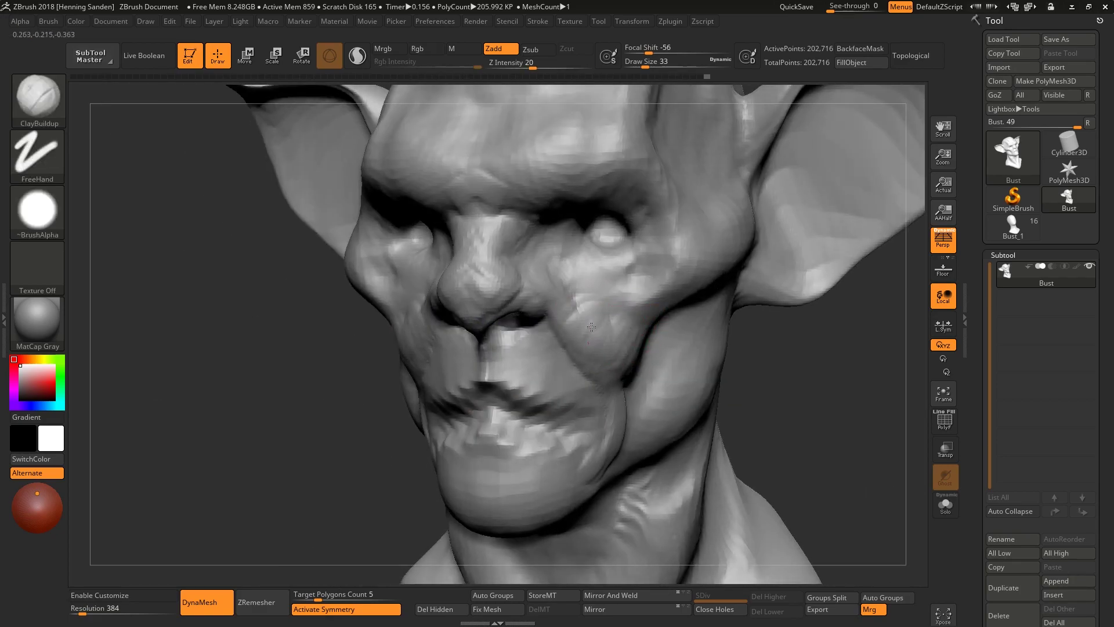
right_click_drag(540, 312, 464, 413)
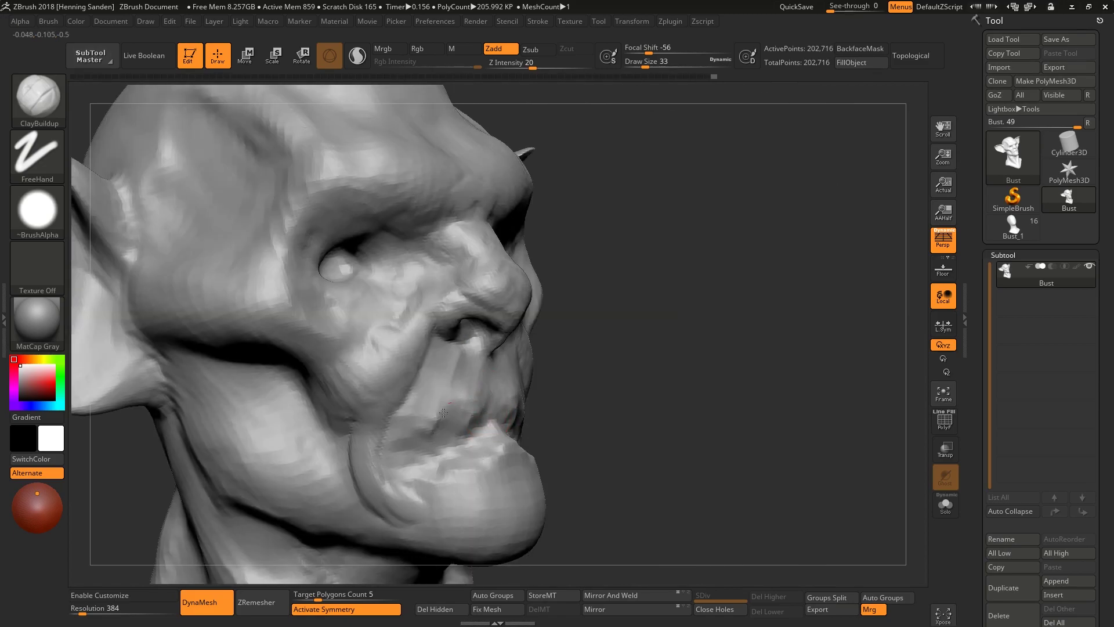
left_click_drag(438, 425, 404, 444)
left_click_drag(484, 374, 405, 433)
mouse_move(443, 416)
right_mouse_down()
mouse_move(510, 409)
mouse_move(581, 377)
mouse_move(557, 406)
mouse_move(591, 428)
mouse_move(560, 423)
mouse_move(531, 399)
right_mouse_up()
Sculpt folds and wrinkles into the lips, especially the lower lip
right_click_drag(513, 437, 482, 470)
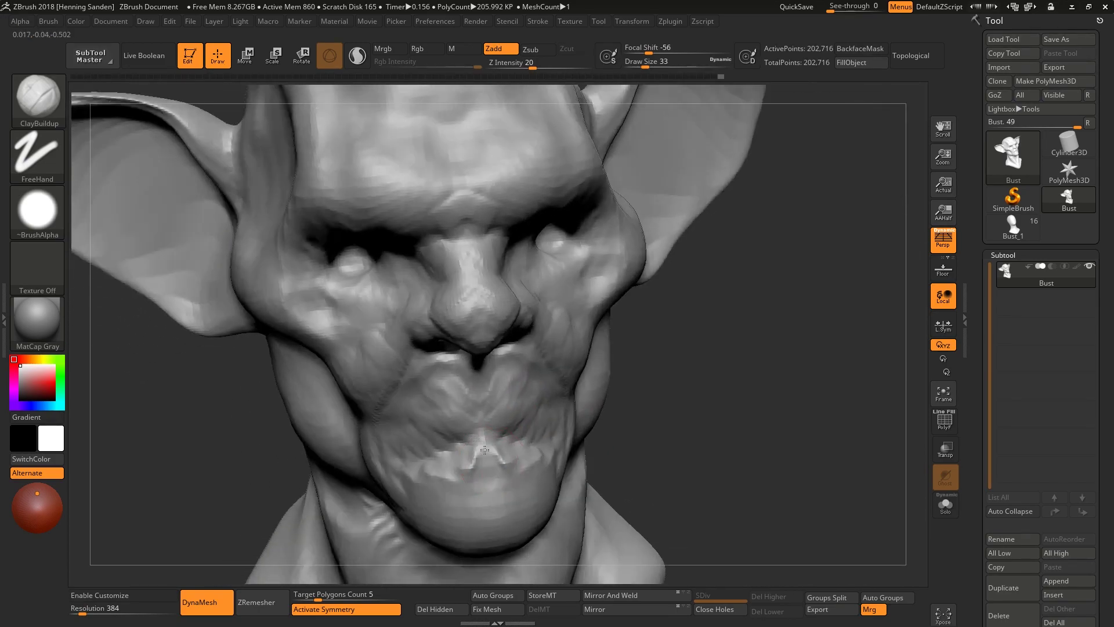
mouse_move(453, 475)
left_mouse_down()
mouse_move(516, 476)
mouse_move(479, 476)
mouse_move(499, 471)
left_mouse_up()
right_click_drag(499, 464, 502, 443)
left_click_drag(476, 464, 485, 460)
right_click_drag(485, 460, 470, 458)
mouse_move(453, 464)
left_mouse_down()
mouse_move(465, 468)
mouse_move(424, 493)
left_mouse_up()
mouse_move(441, 482)
right_mouse_down()
mouse_move(458, 458)
mouse_move(529, 423)
mouse_move(536, 365)
right_mouse_up()
Orbit around the mouth at brush size 20 to check the creases
key("[")
key("[")
key("[")
right_click_drag(516, 354, 505, 343)
right_click_drag(515, 385, 526, 371)
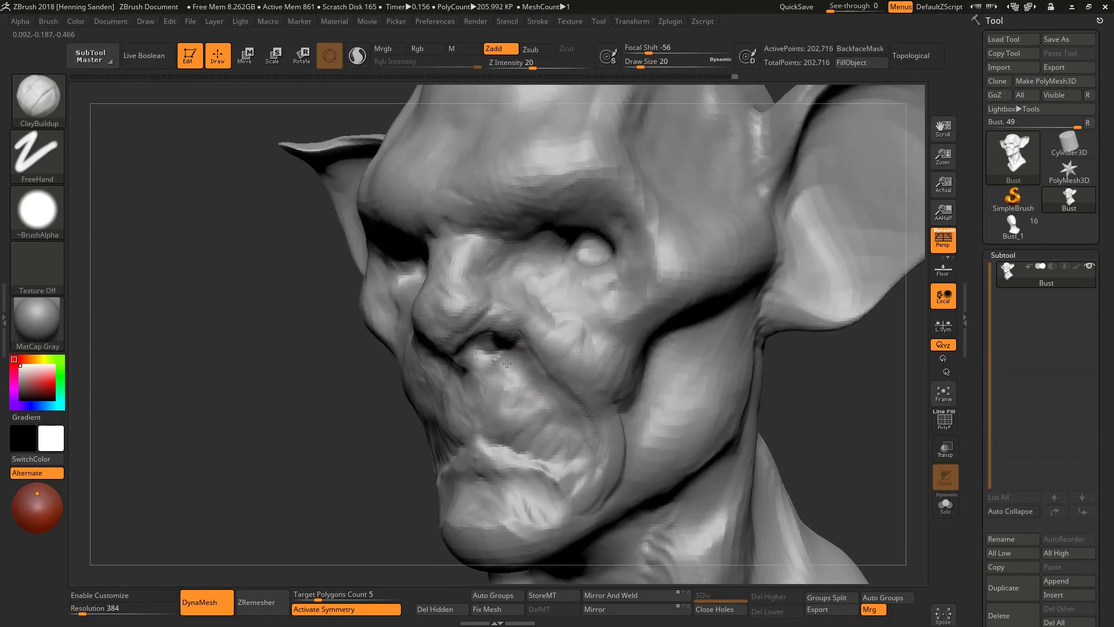
right_click_drag(558, 408, 534, 393)
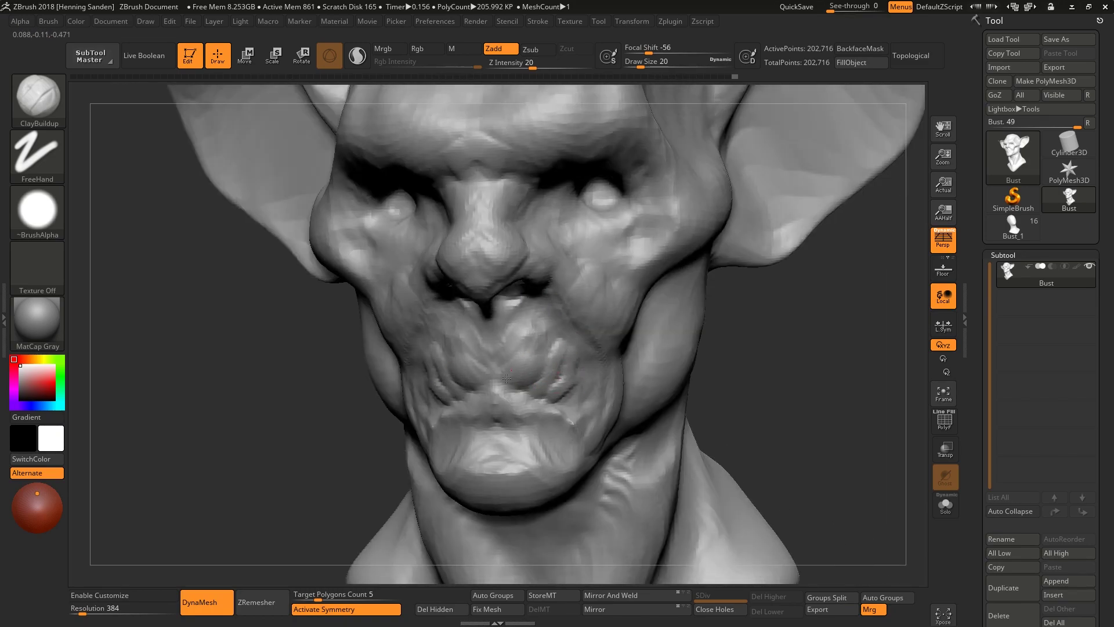
right_click_drag(560, 360, 456, 344)
right_click_drag(527, 385, 544, 361)
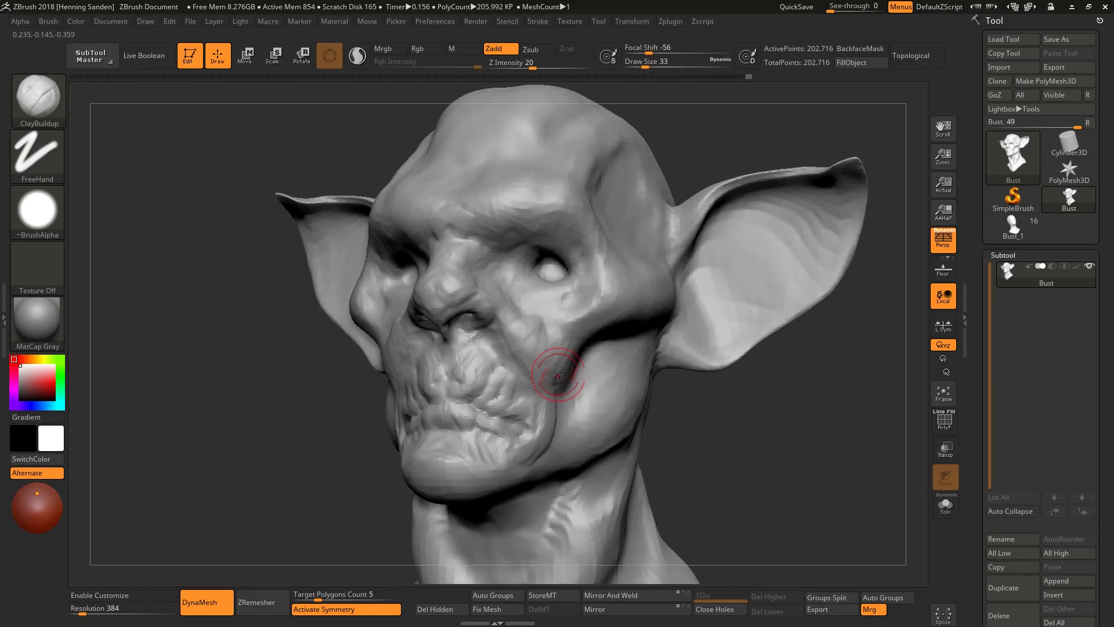
right_click_drag(557, 374, 571, 407)
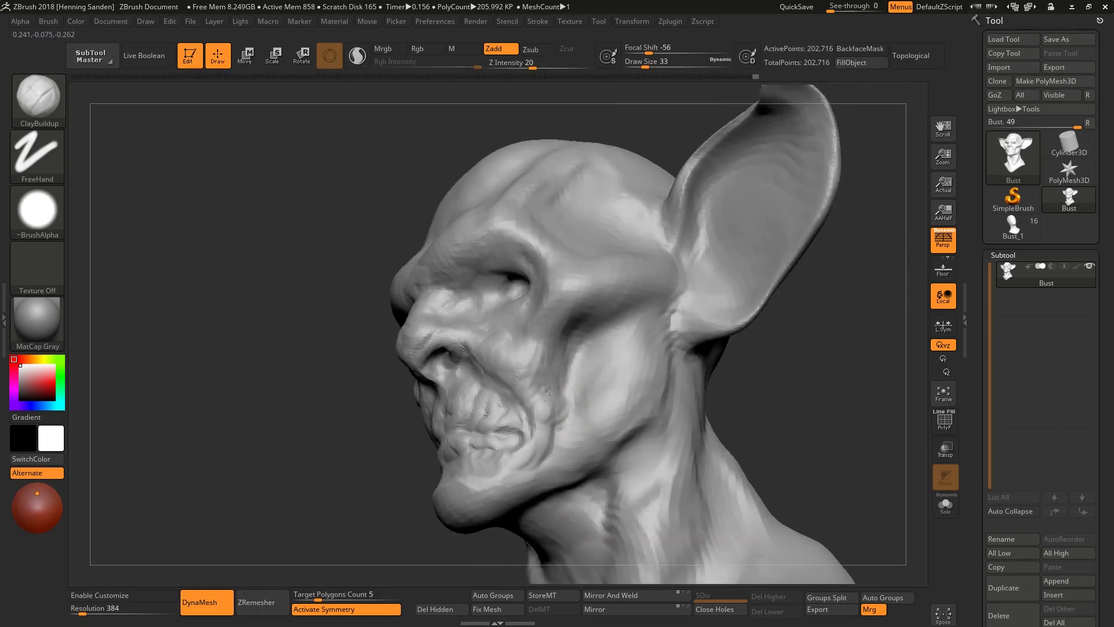
mouse_move(545, 466)
right_mouse_down()
mouse_move(499, 492)
mouse_move(455, 455)
mouse_move(465, 455)
right_mouse_up()
Set the Draw Size to 25, then 41, and finally 31
key("s")
left_click(464, 455)
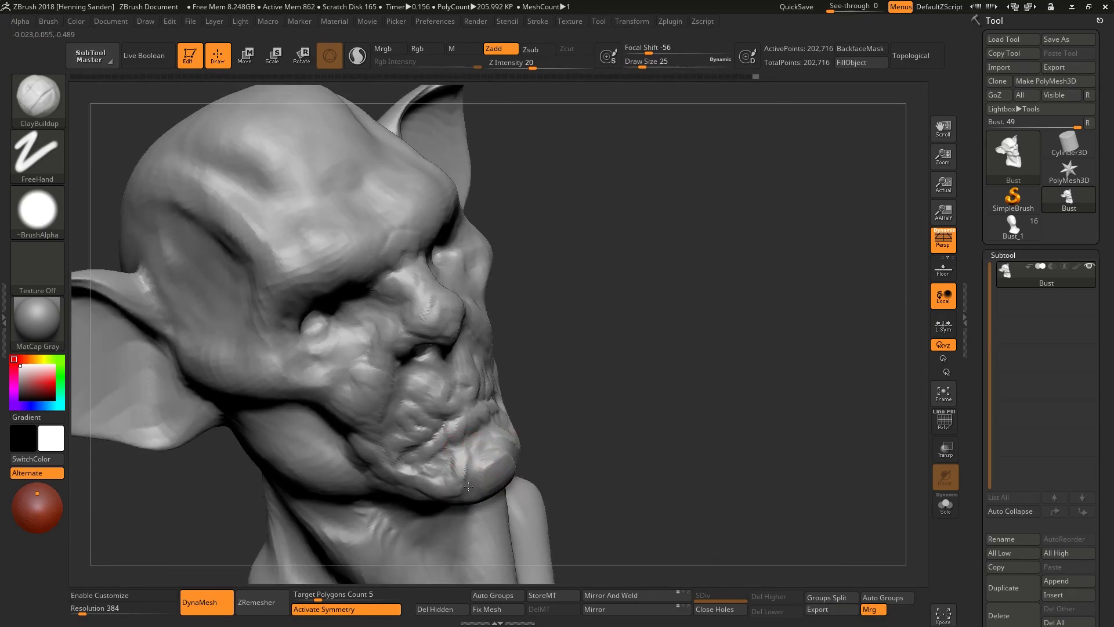
mouse_move(438, 504)
right_mouse_down()
mouse_move(507, 464)
mouse_move(519, 406)
mouse_move(532, 416)
mouse_move(522, 398)
mouse_move(568, 395)
mouse_move(555, 383)
right_mouse_up()
key("s")
left_click(484, 476)
key("s")
left_click(531, 416)
Shrink the brush to 23, then 20, and turn the head toward the brow
key("[")
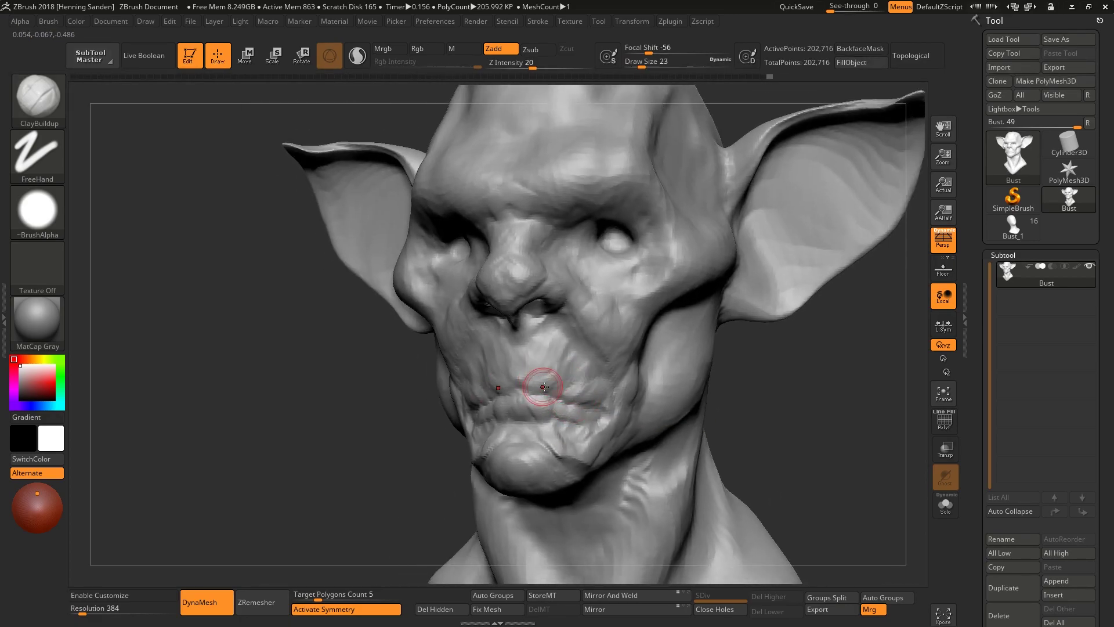
right_click_drag(559, 385, 558, 396)
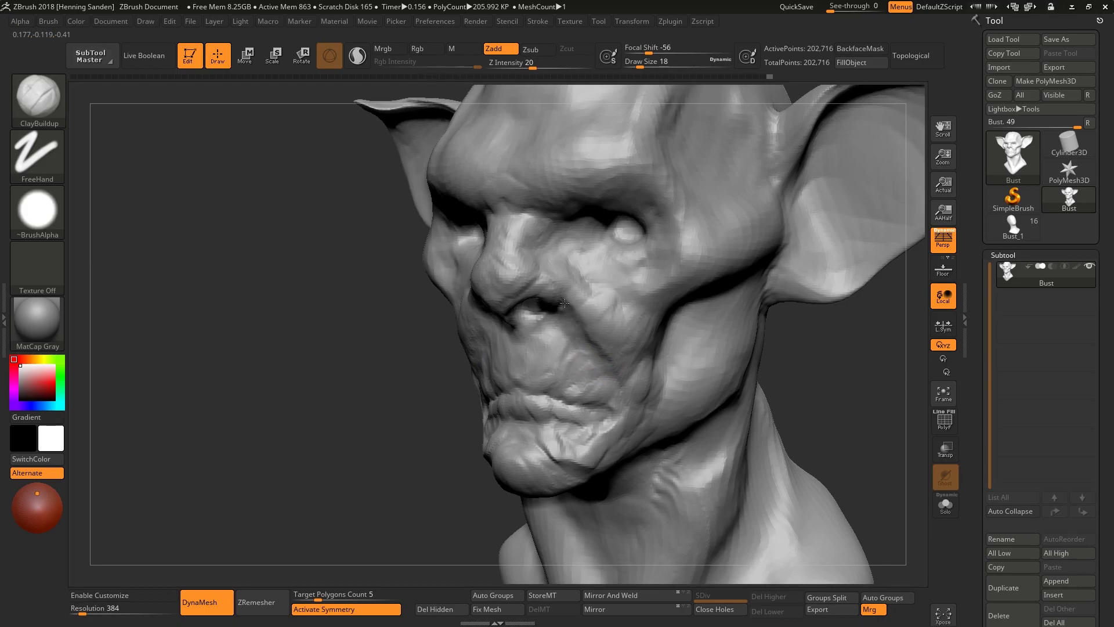
right_click_drag(567, 325, 525, 308)
mouse_move(539, 363)
right_mouse_down()
mouse_move(610, 406)
mouse_move(612, 441)
mouse_move(609, 286)
mouse_move(642, 273)
right_mouse_up()
key("s")
key("s")
left_click_drag(660, 257, 663, 256)
right_click_drag(671, 244, 675, 252)
key("s")
Build up a raised clay ridge along the brow and forehead
right_click_drag(619, 183, 501, 277)
mouse_move(490, 289)
left_mouse_down()
mouse_move(481, 264)
mouse_move(456, 276)
mouse_move(450, 252)
mouse_move(422, 257)
mouse_move(418, 220)
mouse_move(389, 214)
left_mouse_up()
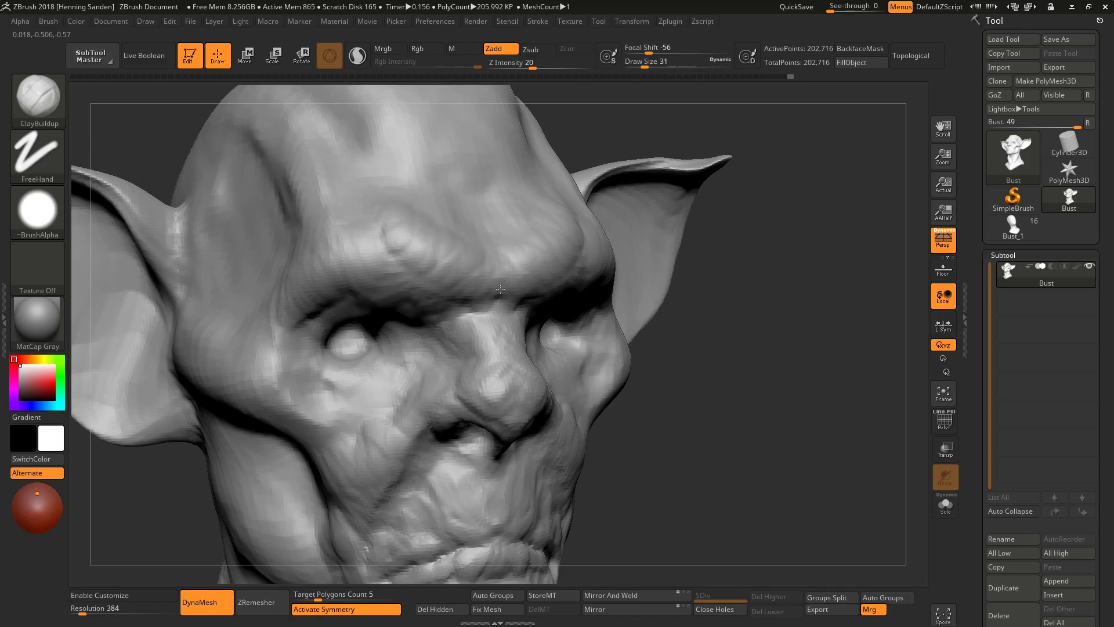
mouse_move(495, 297)
left_mouse_down()
mouse_move(468, 284)
mouse_move(425, 294)
mouse_move(421, 243)
mouse_move(384, 239)
mouse_move(499, 280)
mouse_move(477, 244)
mouse_move(421, 270)
mouse_move(408, 230)
left_mouse_up()
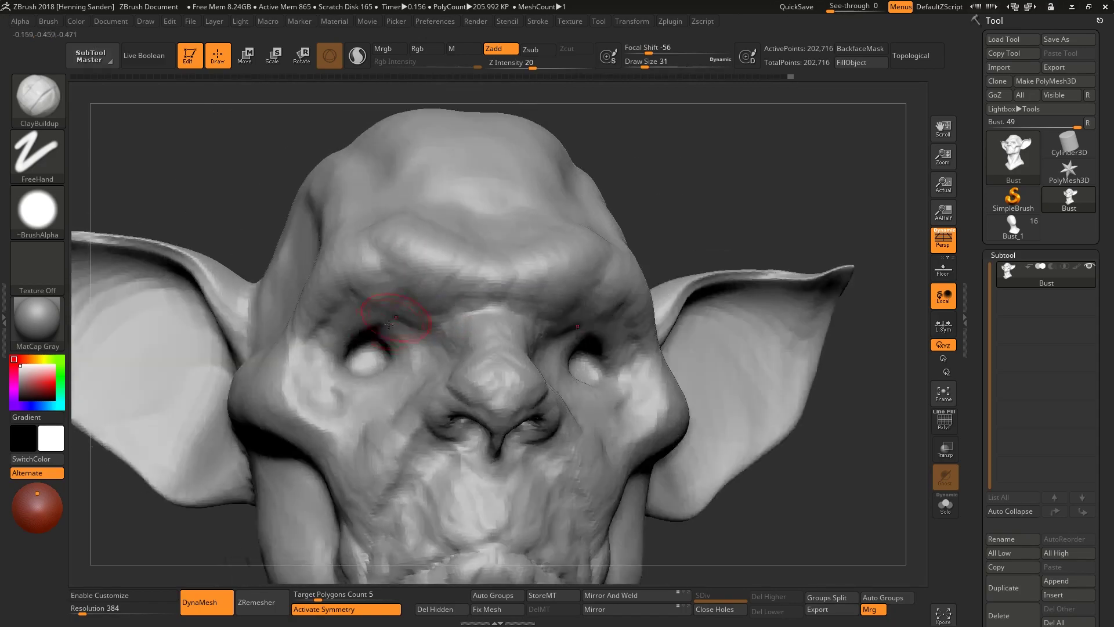
right_click_drag(363, 231, 419, 347, "shift")
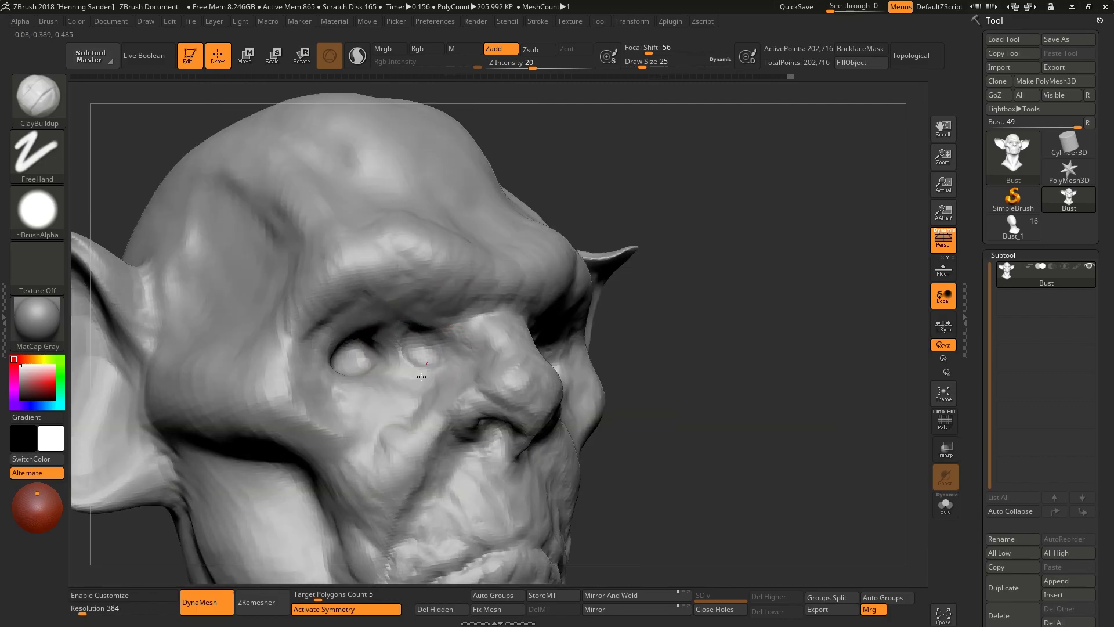
Undo a stray cheek crease and check the head from front and side
right_click_drag(436, 457, 470, 288)
left_click_drag(472, 286, 406, 522)
key("ctrl+z")
mouse_move(503, 394)
right_mouse_down("shift")
mouse_move(488, 368)
mouse_move(585, 357)
mouse_move(584, 368)
mouse_move(721, 315)
mouse_move(641, 319)
mouse_move(611, 261)
mouse_move(583, 263)
right_mouse_up("shift")
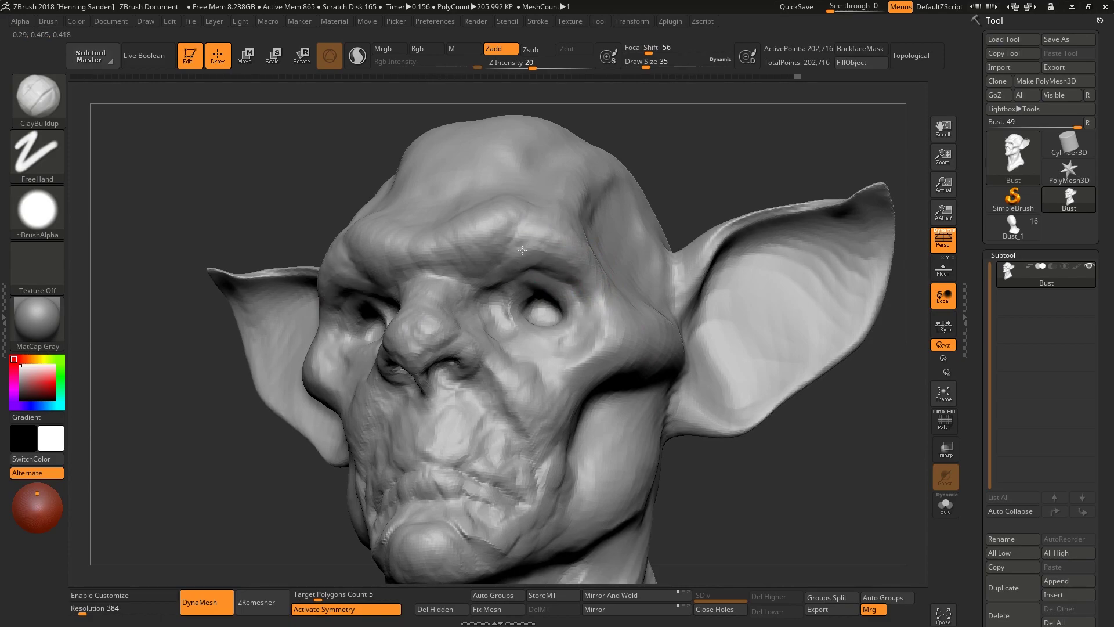
mouse_move(406, 278)
right_mouse_down("shift")
mouse_move(404, 255)
mouse_move(521, 350)
right_mouse_up("shift")
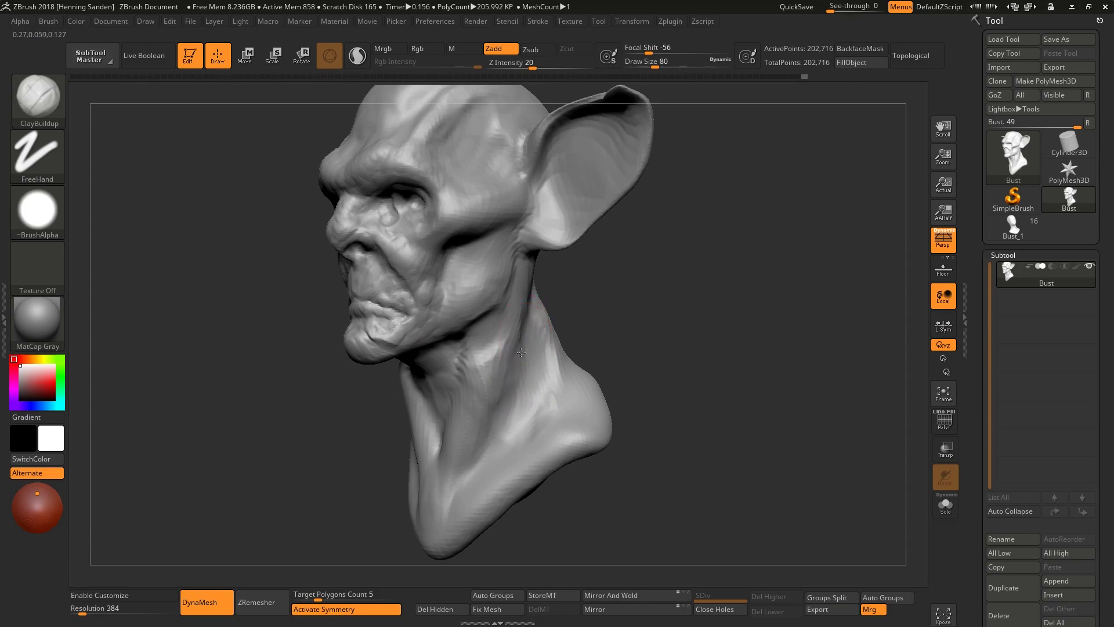
right_click_drag(475, 380, 510, 329)
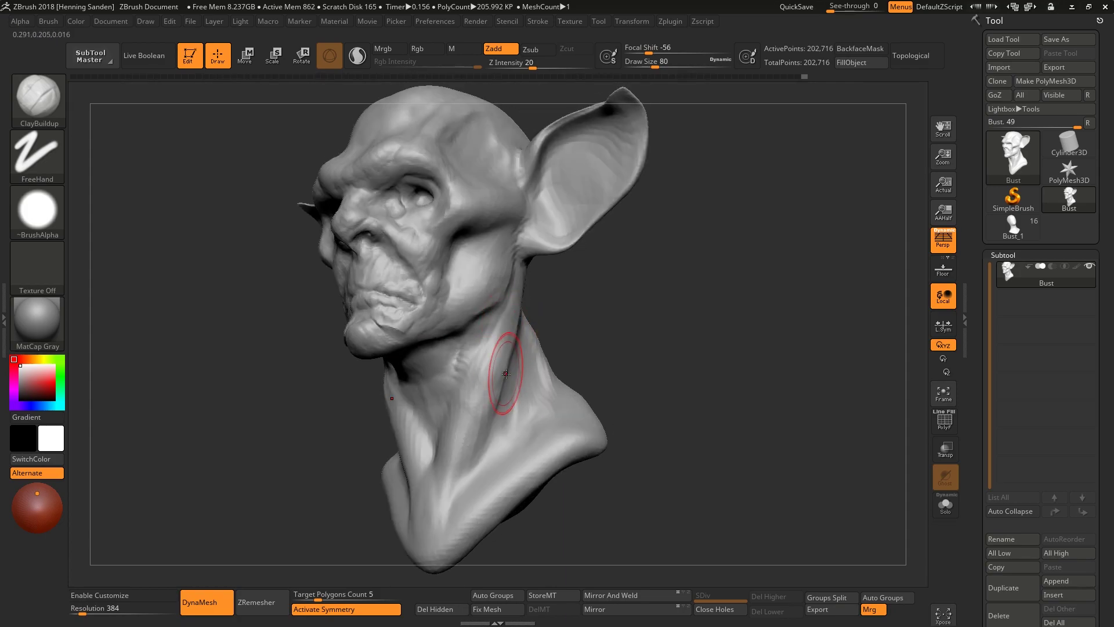
mouse_move(507, 374)
right_mouse_down()
mouse_move(485, 363)
mouse_move(508, 370)
right_mouse_up()
right_click_drag(493, 431, 585, 365)
mouse_move(580, 325)
right_mouse_down()
mouse_move(557, 290)
mouse_move(526, 323)
mouse_move(485, 248)
mouse_move(460, 294)
right_mouse_up()
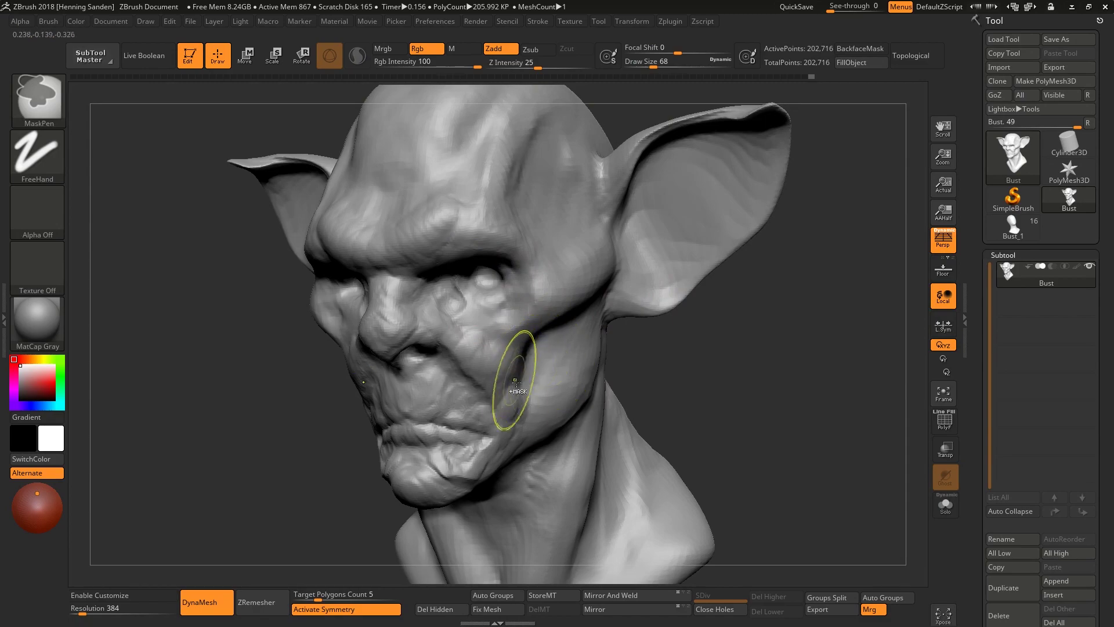
left_click_drag(515, 378, 441, 429, "ctrl")
left_click_drag(704, 390, 713, 400, "ctrl")
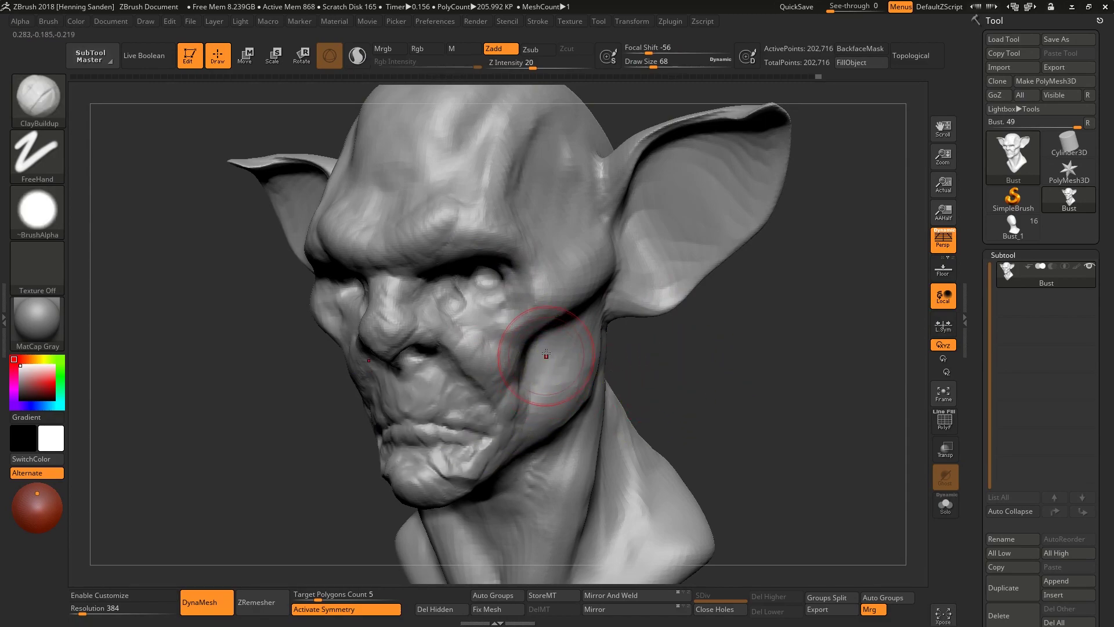
mouse_move(541, 369)
right_mouse_down()
mouse_move(510, 325)
mouse_move(422, 332)
right_mouse_up()
key("bracketleft")
key("bracketleft")
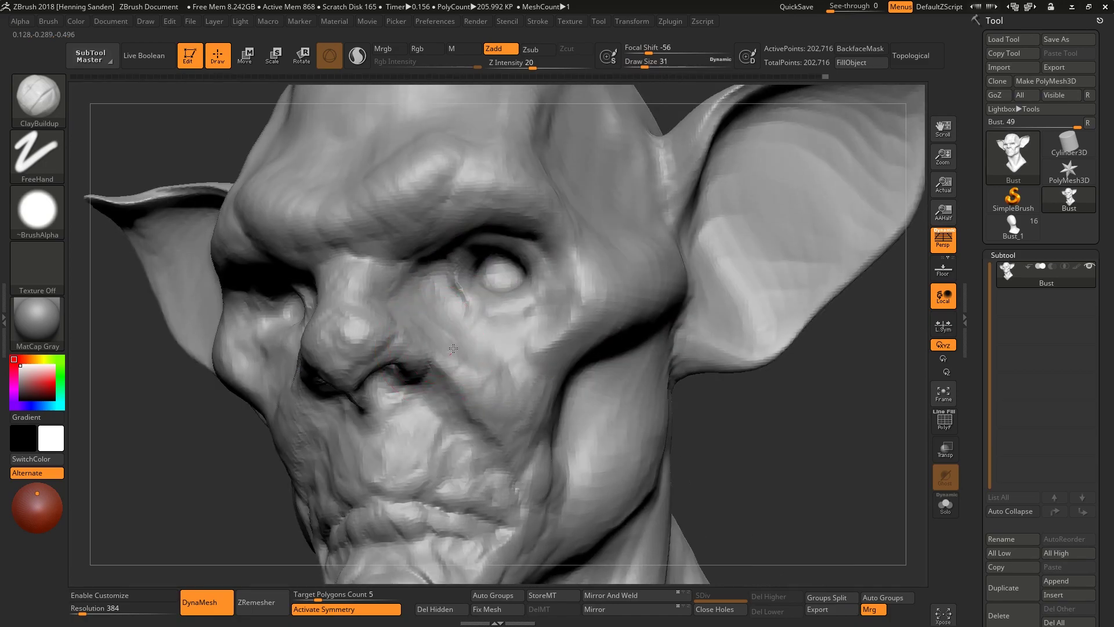
right_click_drag(470, 371, 480, 385)
key("bracketleft")
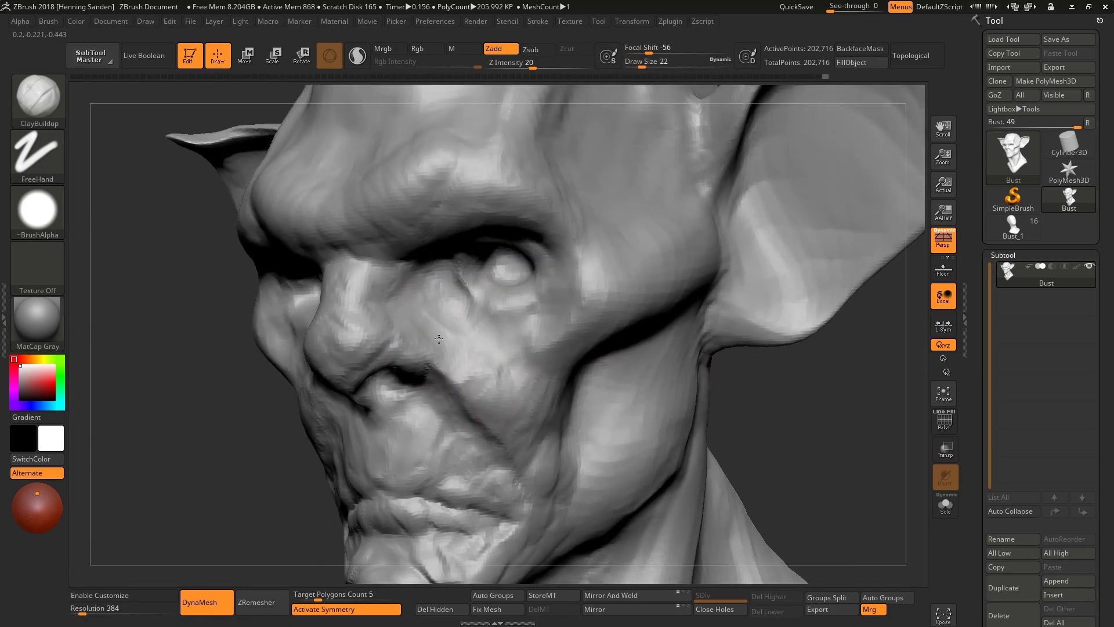
right_click_drag(437, 341, 482, 398)
right_click_drag(440, 356, 456, 357)
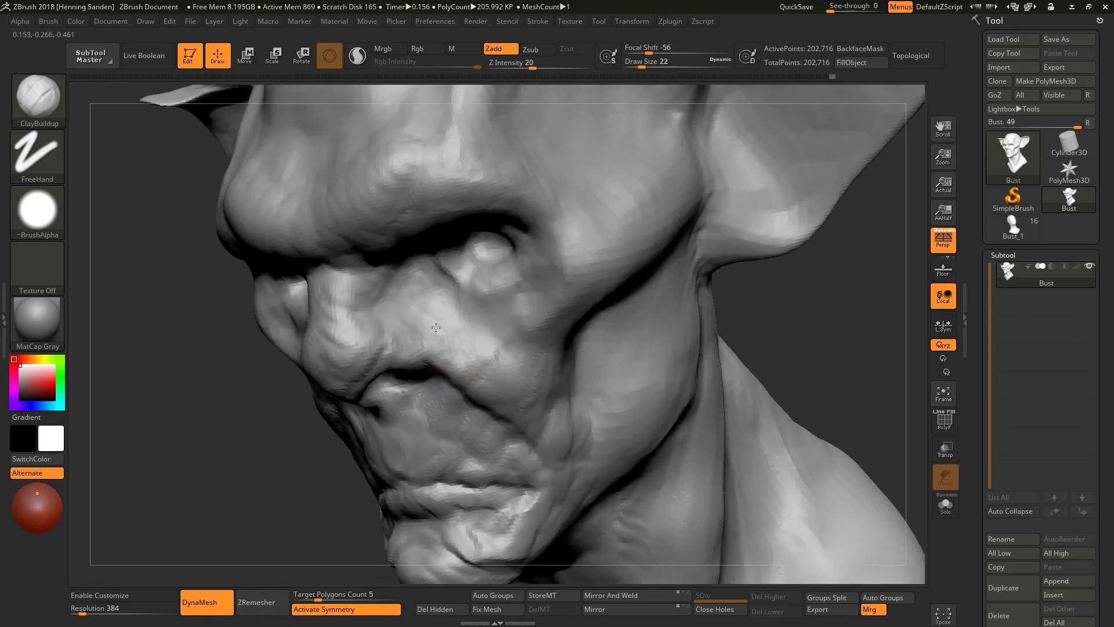
right_click_drag(436, 321, 519, 401)
right_click_drag(504, 447, 435, 443)
key("f")
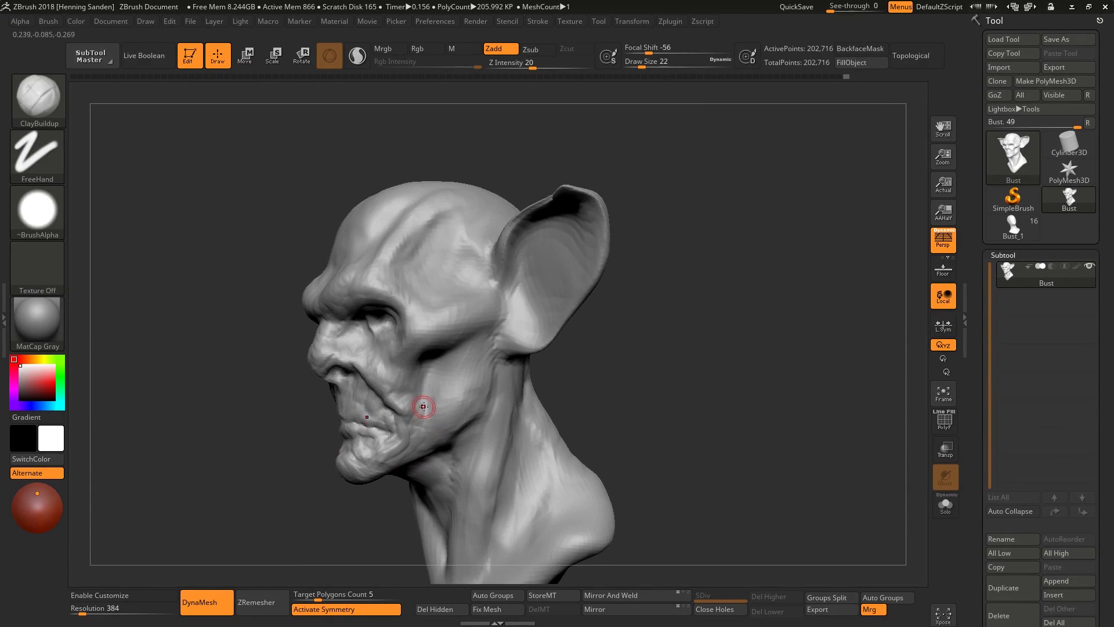
mouse_move(424, 406)
right_mouse_down()
mouse_move(441, 342)
mouse_move(409, 376)
mouse_move(406, 360)
mouse_move(376, 370)
mouse_move(459, 323)
mouse_move(461, 267)
right_mouse_up()
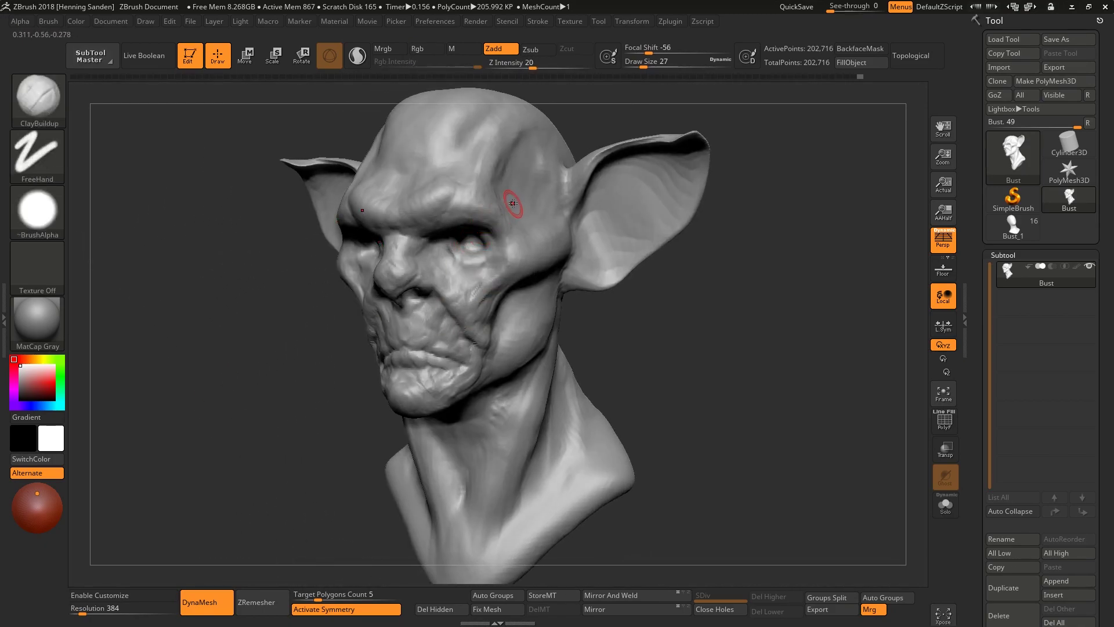
right_click_drag(514, 203, 511, 236, "ctrl")
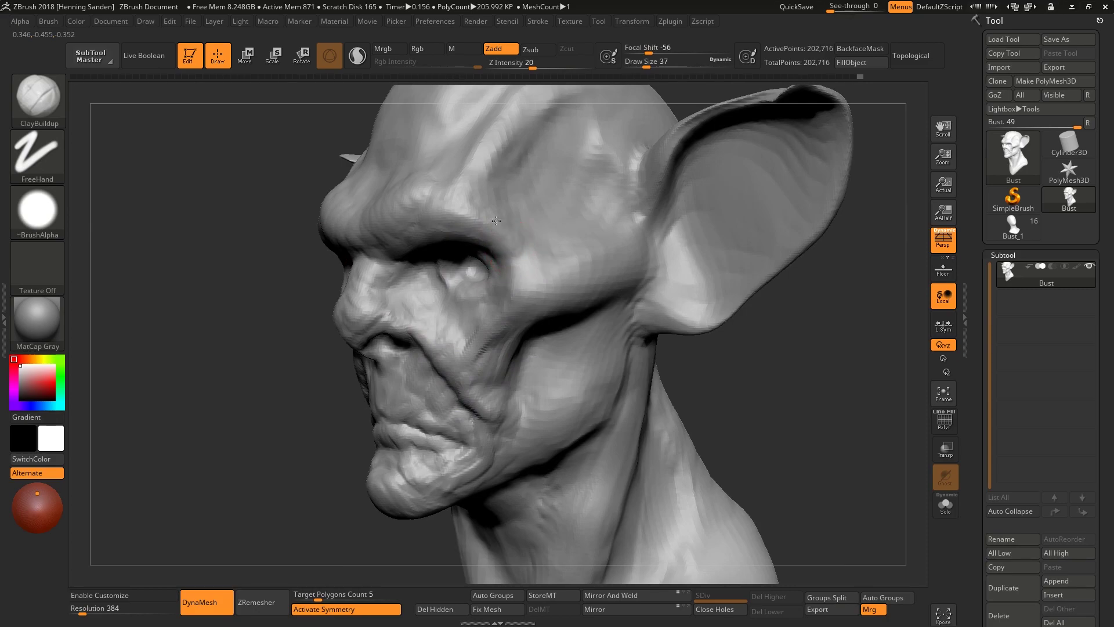
right_click_drag(519, 249, 510, 224, "ctrl")
Create a ztools folder in the save dialog and enter orc_01 as the file name
key("ctrl+s")
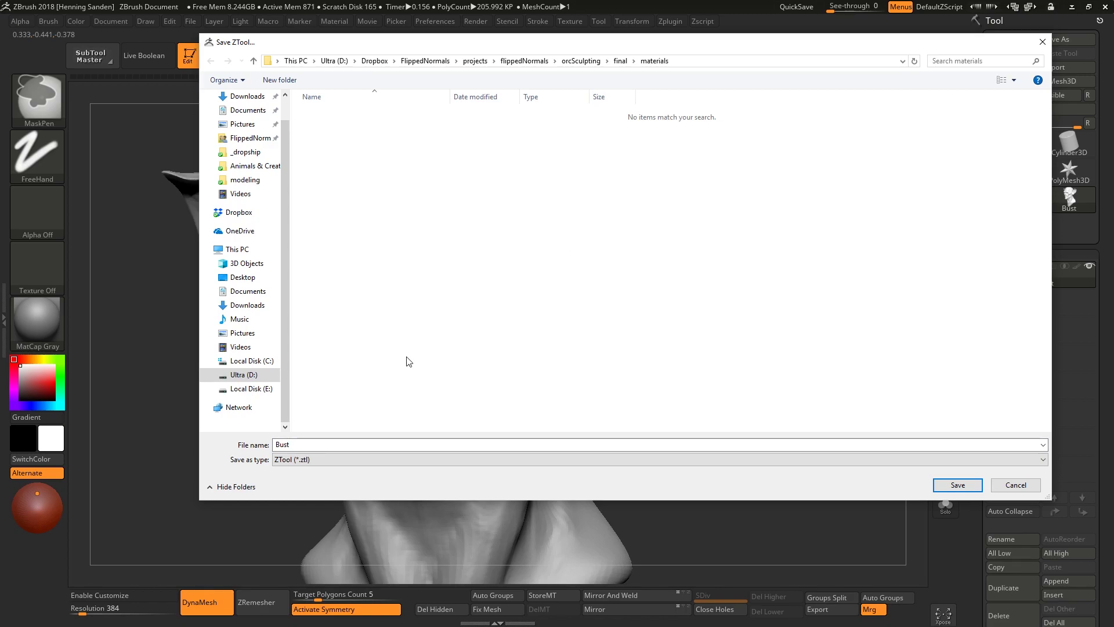
key("ctrl+shift+n")
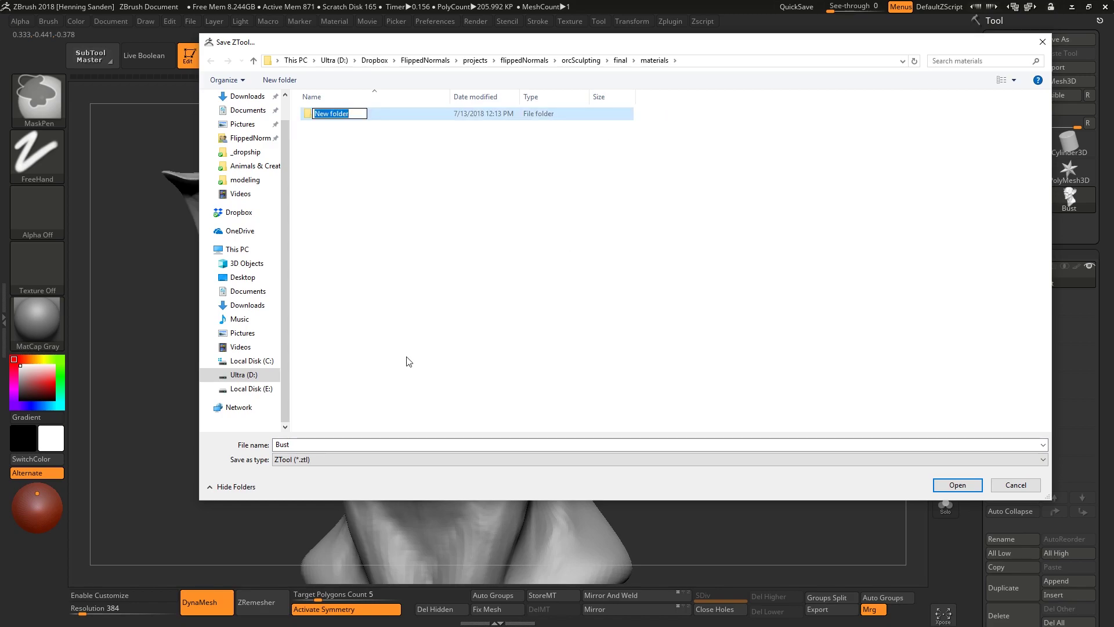
type("ztools")
key("Return")
key("Return")
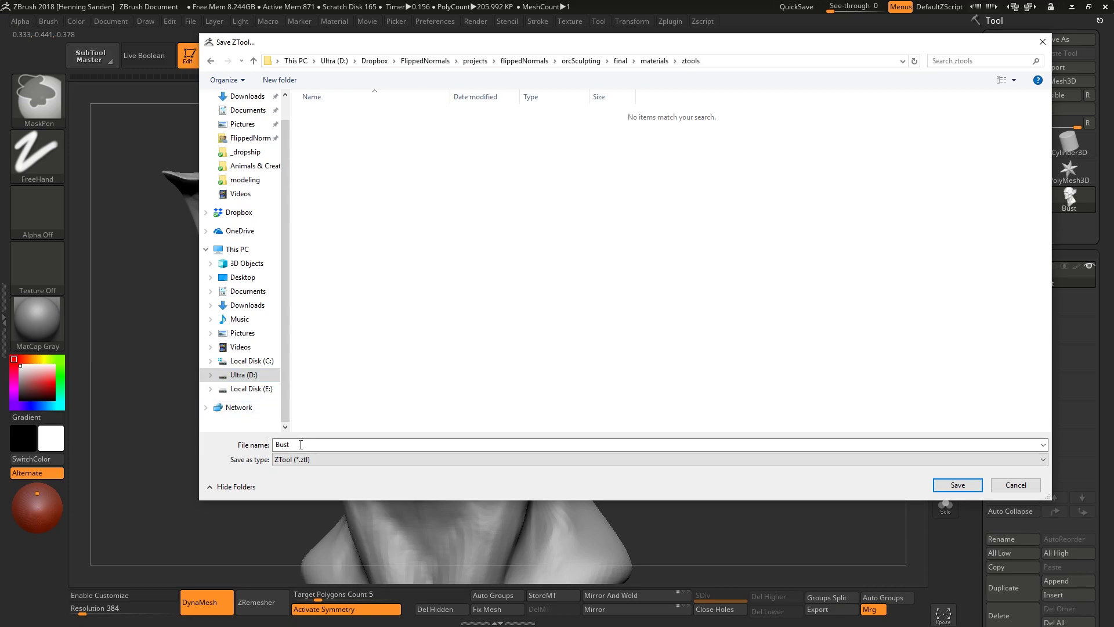
key("Tab")
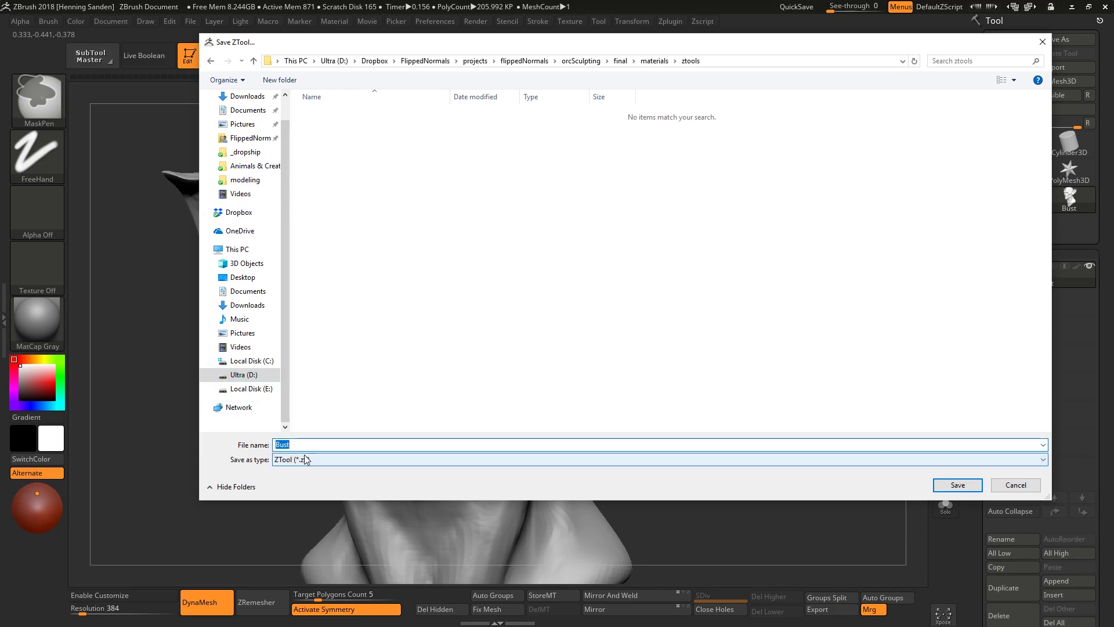
type("orc_01")
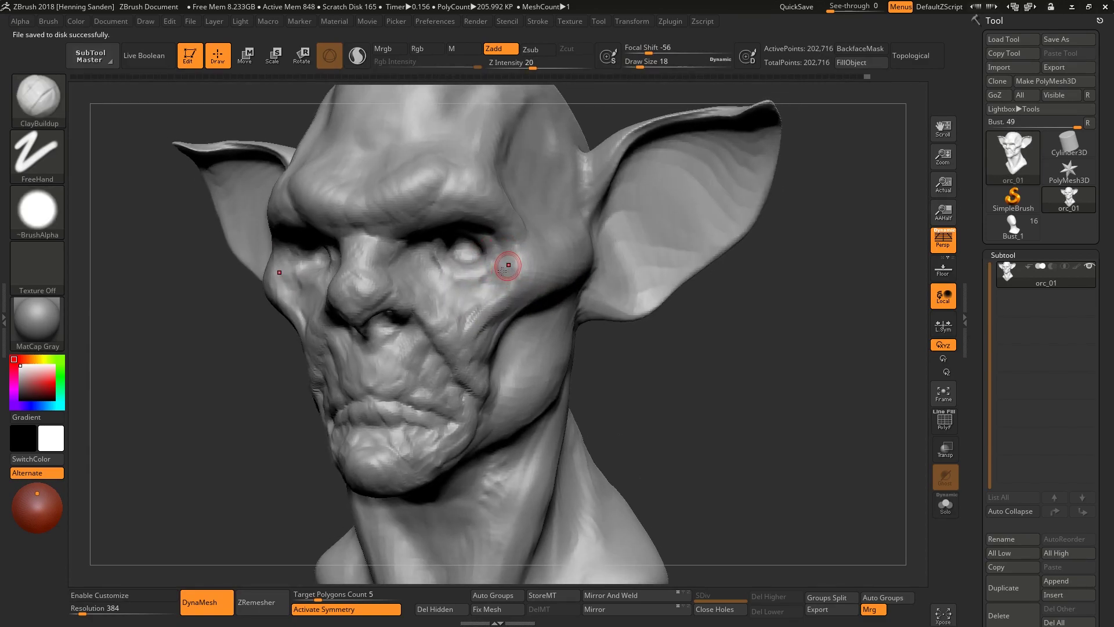
Carve a groove around the eye socket and tilt the view to check it
mouse_move(498, 273)
left_mouse_down()
mouse_move(492, 249)
mouse_move(503, 277)
mouse_move(464, 301)
mouse_move(433, 285)
left_mouse_up()
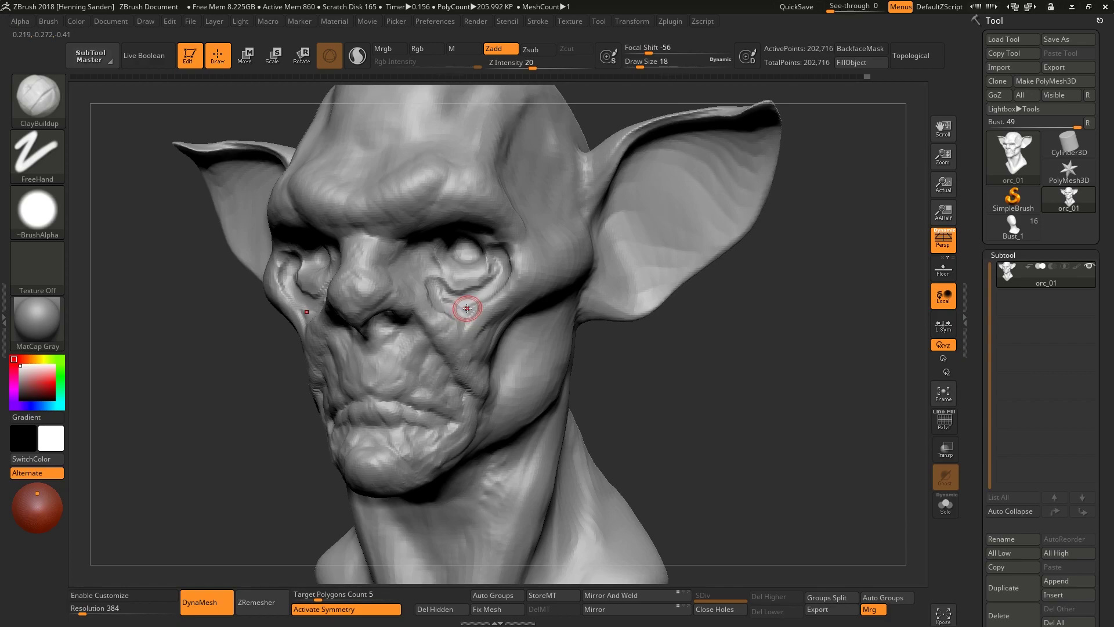
key("alt+Tab")
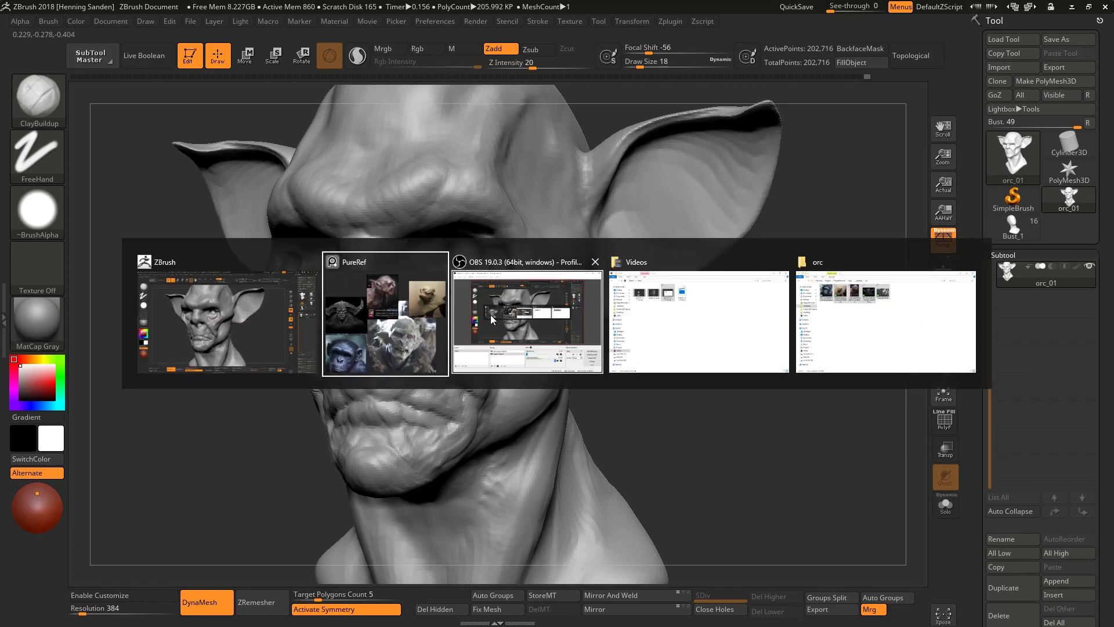
mouse_move(490, 332)
right_mouse_down()
mouse_move(487, 293)
mouse_move(436, 255)
mouse_move(439, 217)
mouse_move(418, 234)
mouse_move(423, 248)
mouse_move(477, 259)
mouse_move(437, 276)
mouse_move(412, 270)
mouse_move(365, 323)
mouse_move(391, 352)
right_mouse_up()
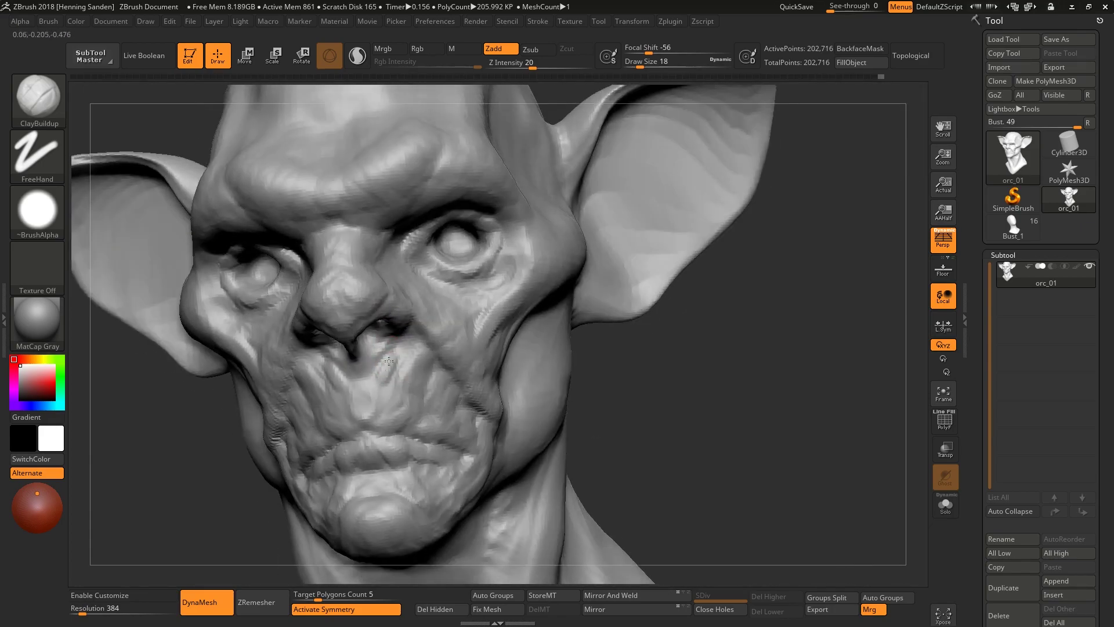
Resume ClayBuildup sculpting and build deep sagging folds across the orc's cheeks
mouse_move(454, 314)
right_mouse_down("ctrl")
mouse_move(498, 294)
mouse_move(478, 254)
mouse_move(476, 282)
mouse_move(522, 272)
mouse_move(473, 244)
mouse_move(490, 296)
mouse_move(527, 238)
mouse_move(521, 281)
mouse_move(493, 279)
mouse_move(522, 270)
mouse_move(490, 248)
right_mouse_up("ctrl")
key("shift")
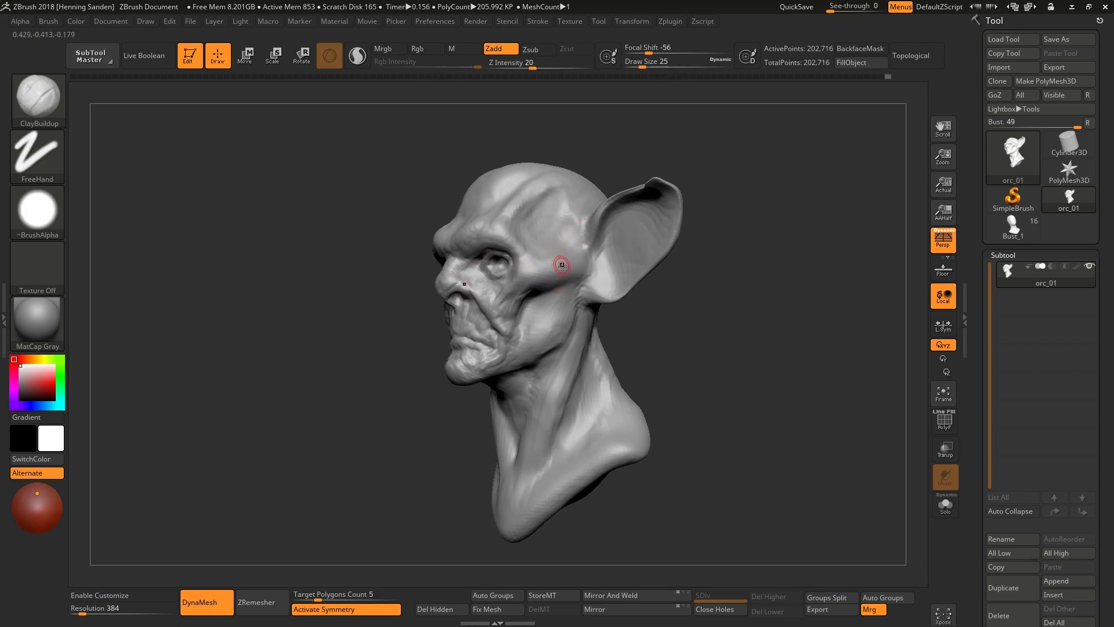
right_click_drag(562, 267, 578, 294, "ctrl")
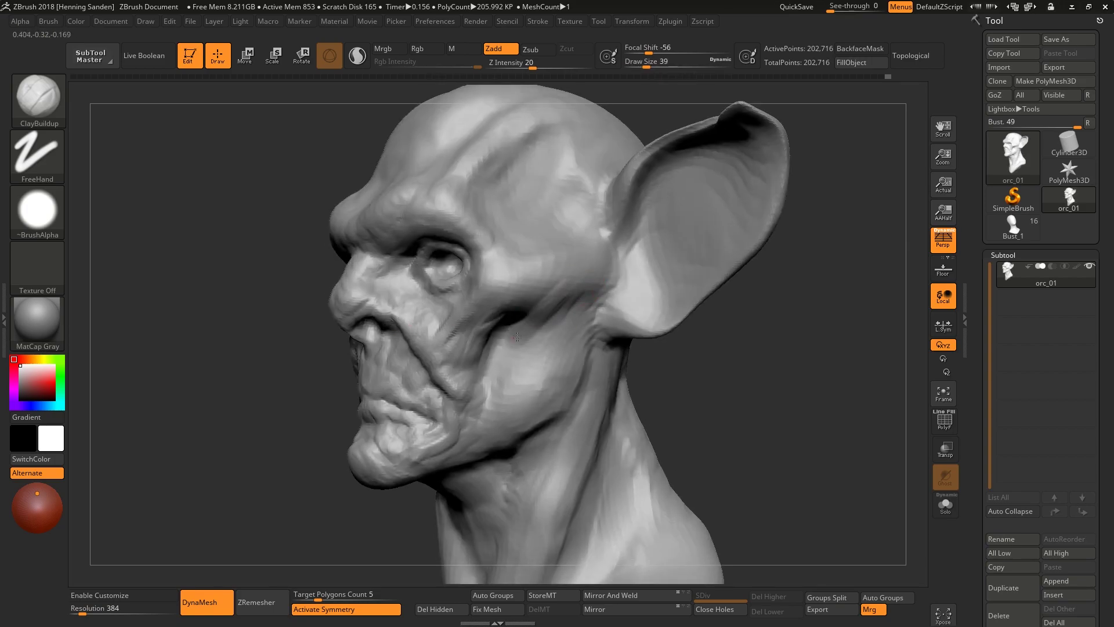
right_click_drag(540, 362, 552, 306)
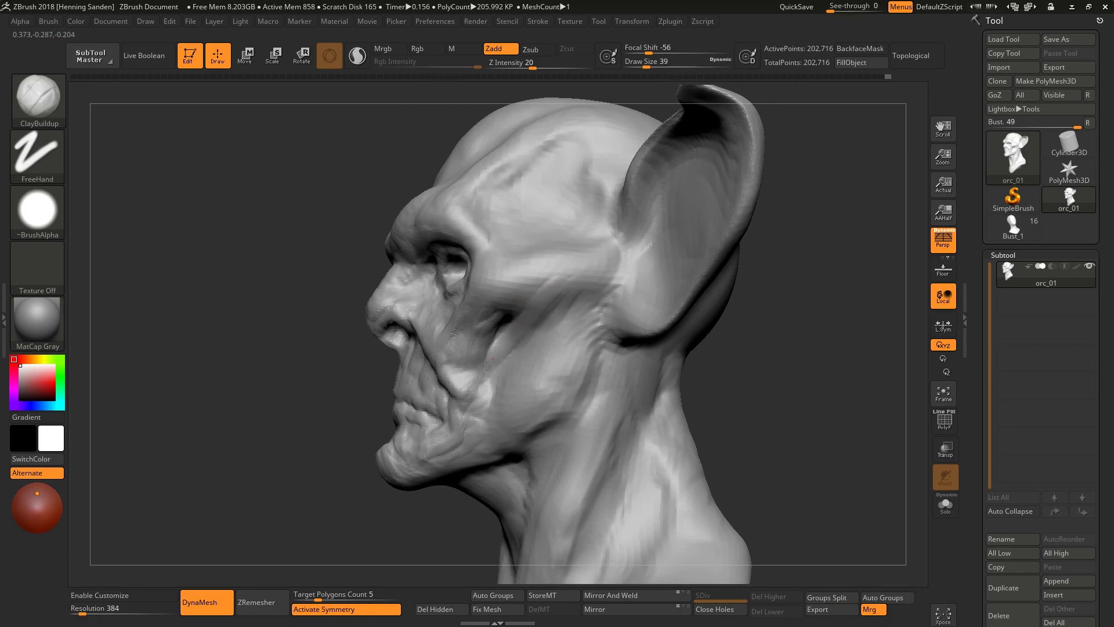
mouse_move(502, 273)
right_mouse_down()
mouse_move(505, 290)
mouse_move(458, 323)
mouse_move(429, 319)
mouse_move(490, 271)
mouse_move(477, 239)
right_mouse_up()
mouse_move(449, 150)
right_mouse_down()
mouse_move(429, 174)
mouse_move(476, 264)
mouse_move(446, 300)
mouse_move(461, 328)
mouse_move(522, 348)
right_mouse_up()
Resize the brush to 44, then 35, and add folds under the jaw and along the profile
key("s")
left_click_drag(567, 311, 575, 312)
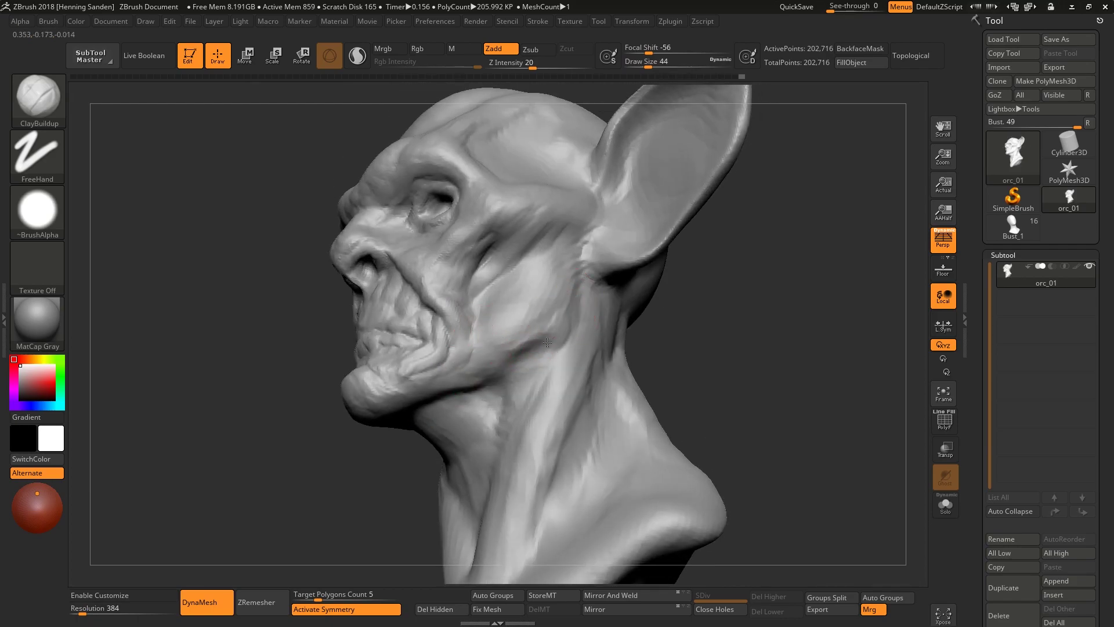
mouse_move(531, 341)
right_mouse_down()
mouse_move(519, 326)
mouse_move(505, 399)
right_mouse_up()
key("bracketleft")
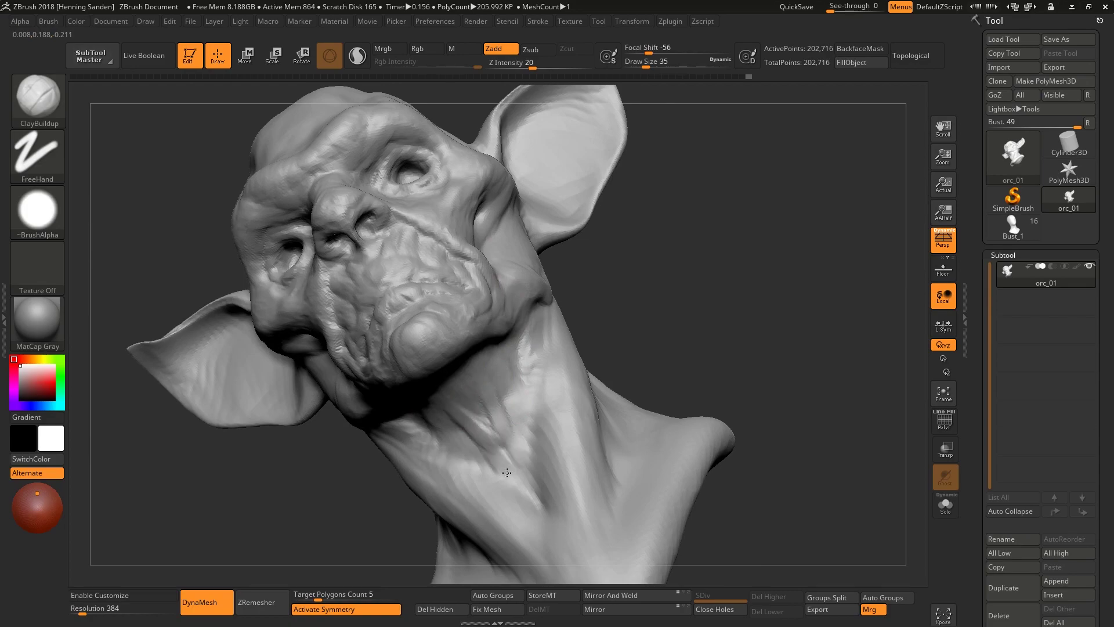
mouse_move(487, 458)
right_mouse_down()
mouse_move(496, 383)
mouse_move(506, 394)
mouse_move(492, 297)
right_mouse_up()
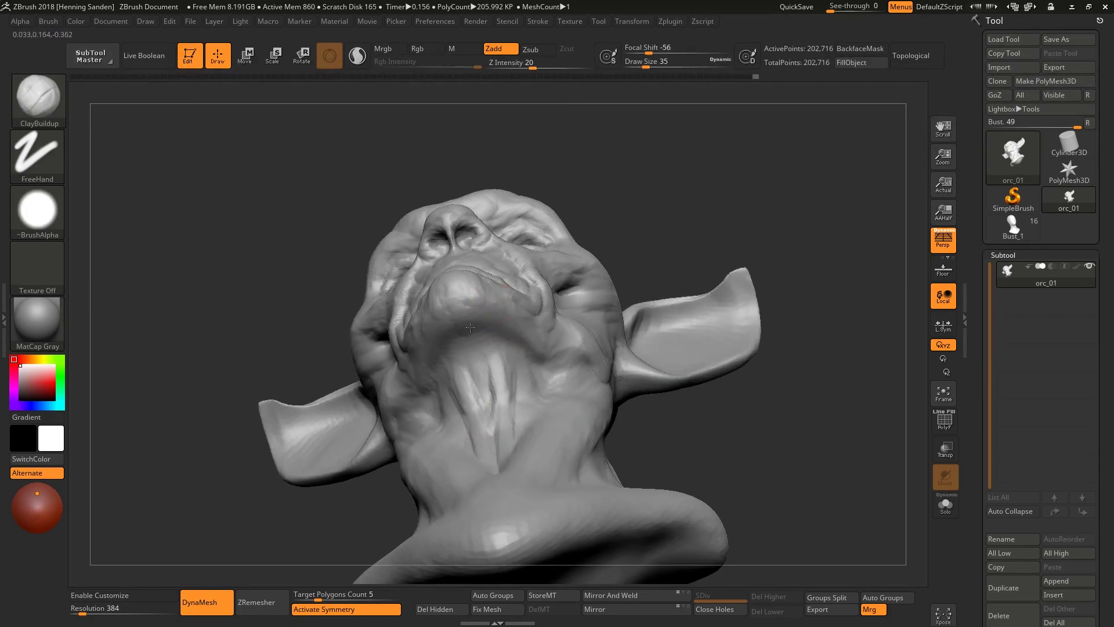
mouse_move(468, 322)
right_mouse_down()
mouse_move(534, 373)
mouse_move(579, 236)
mouse_move(554, 285)
mouse_move(592, 297)
mouse_move(541, 348)
right_mouse_up()
Set the brush size to 20 and frame the whole bust in a front view
key("s")
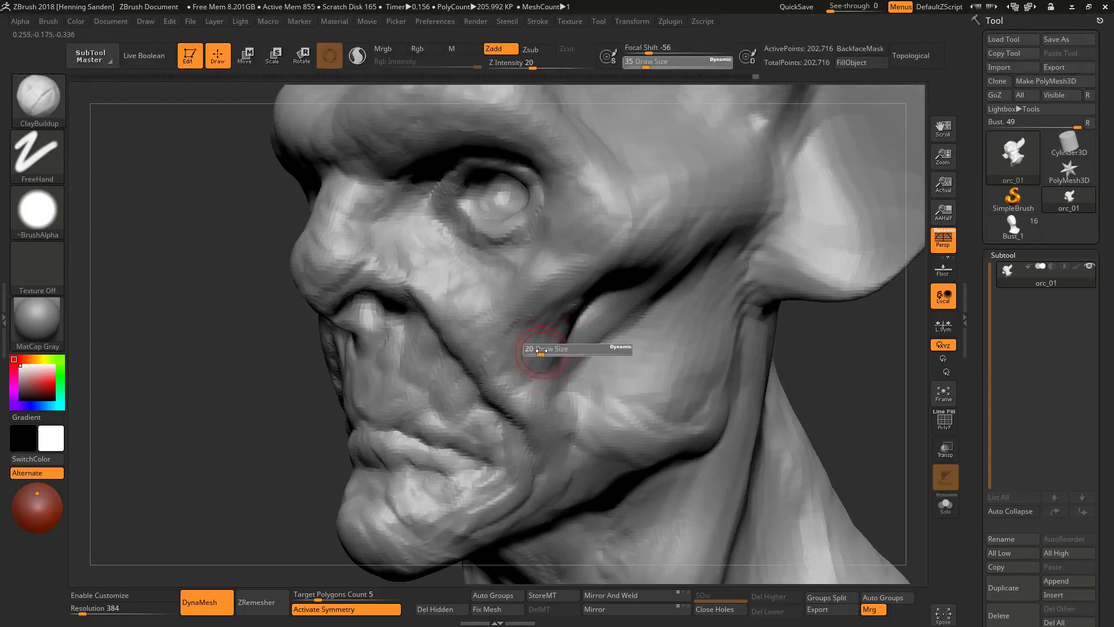
key("Return")
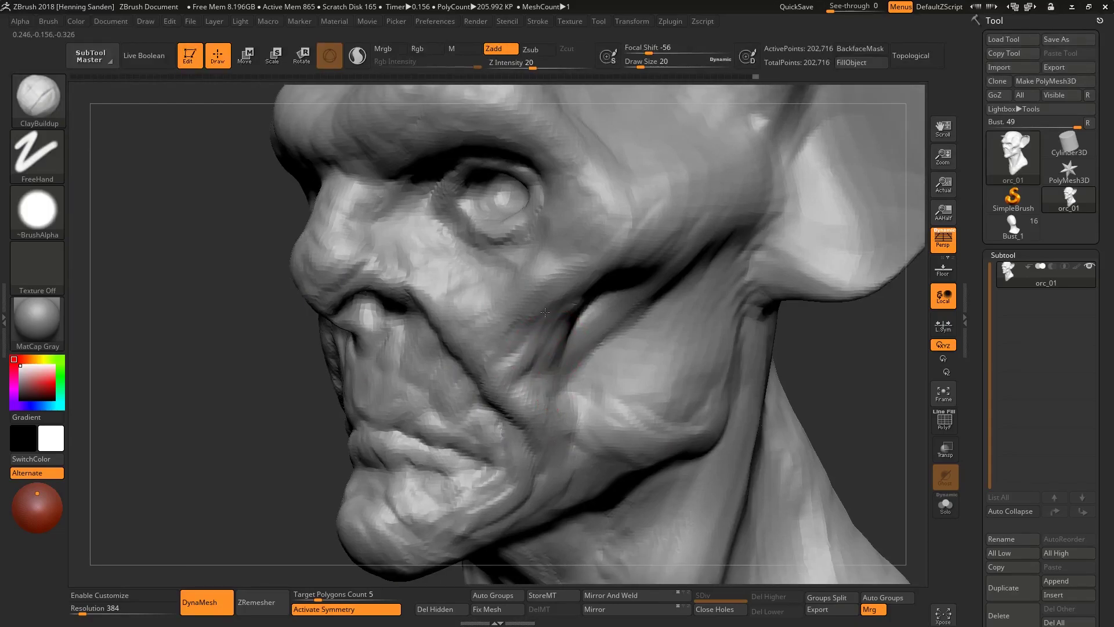
key("f")
mouse_move(541, 300)
right_mouse_down("alt")
mouse_move(557, 290)
mouse_move(599, 326)
mouse_move(557, 281)
mouse_move(599, 316)
mouse_move(574, 308)
right_mouse_up("alt")
Pull the ear rims up and outward with the Move brush at size 172
key("b")
key("m")
key("v")
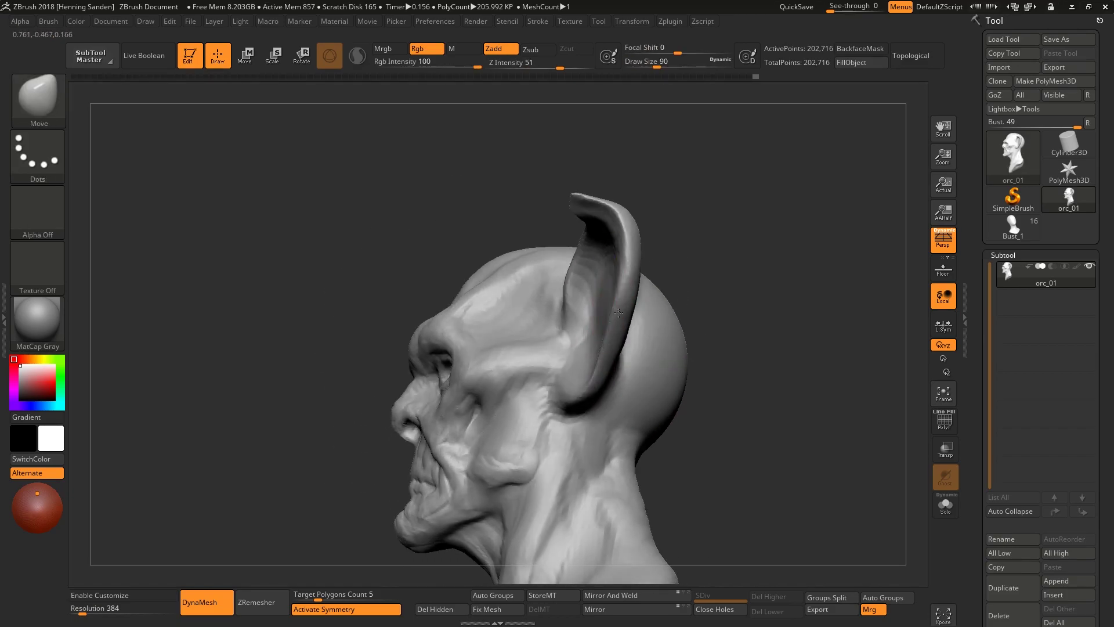
key("s")
mouse_move(615, 318)
left_mouse_down()
mouse_move(634, 319)
mouse_move(623, 331)
left_mouse_up()
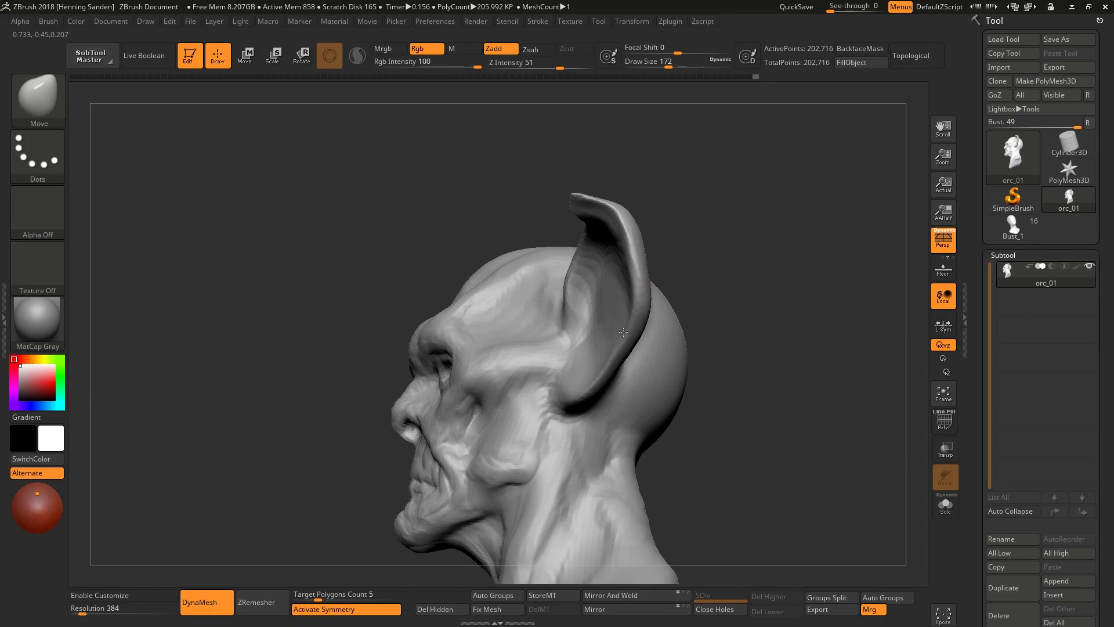
mouse_move(623, 332)
right_mouse_down()
mouse_move(631, 300)
mouse_move(604, 281)
right_mouse_up()
Select the Standard brush at draw size 20, viewing the bust in three-quarter
key("b")
key("s")
key("t")
key("s")
left_click_drag(572, 304, 580, 308)
right_click_drag(580, 308, 597, 284)
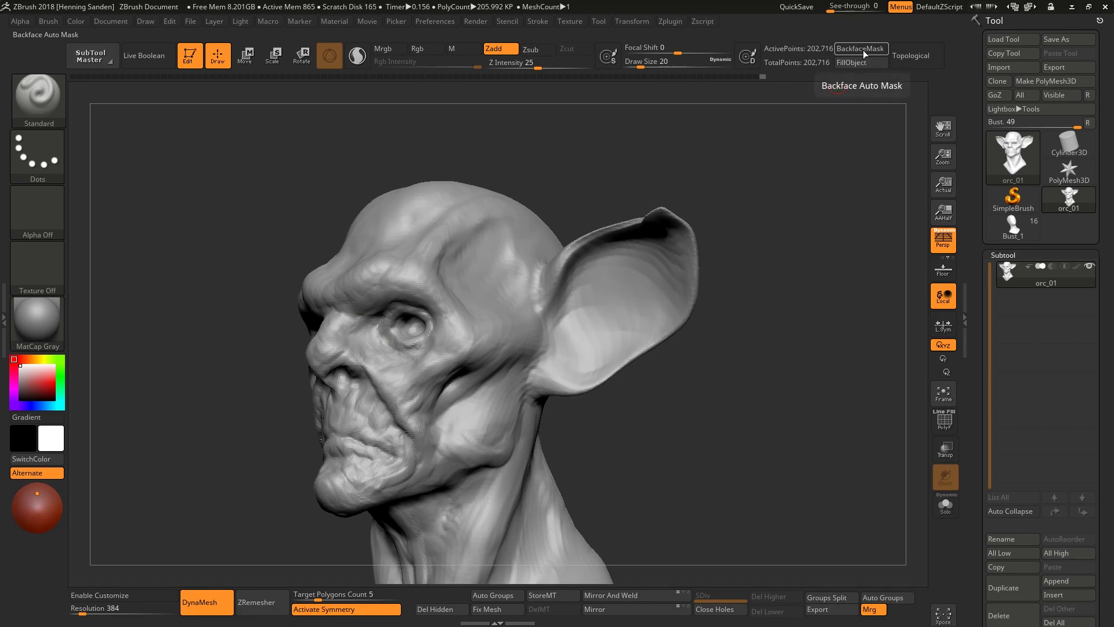
Expand the Brush > Auto Masking options and zoom in on the orc head
left_click(48, 22)
left_click(84, 413)
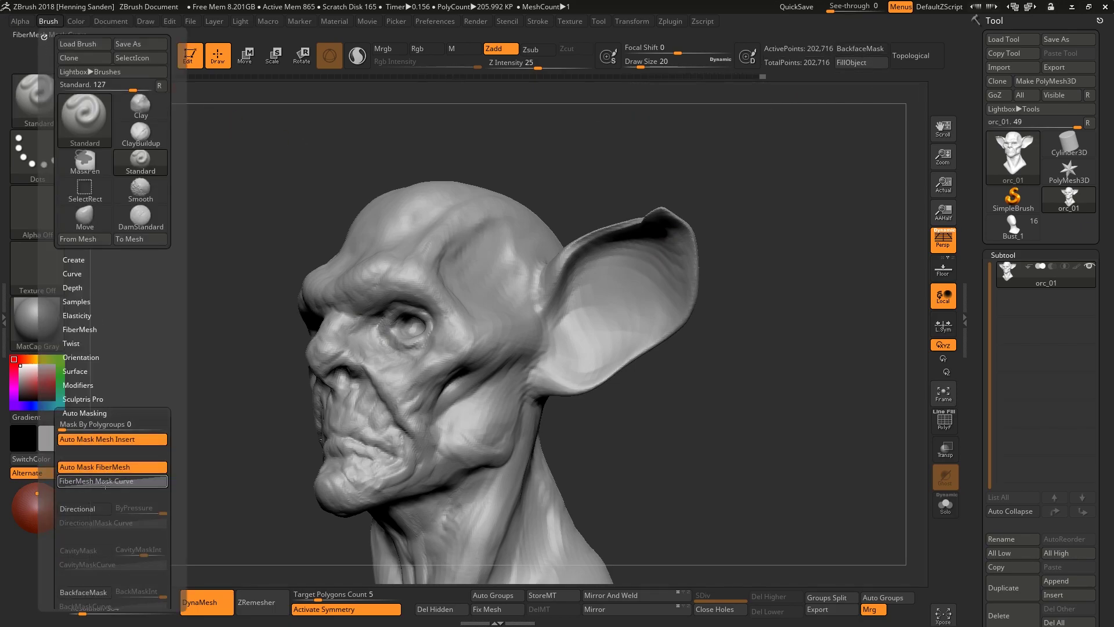
left_click_drag(54, 547, 86, 450)
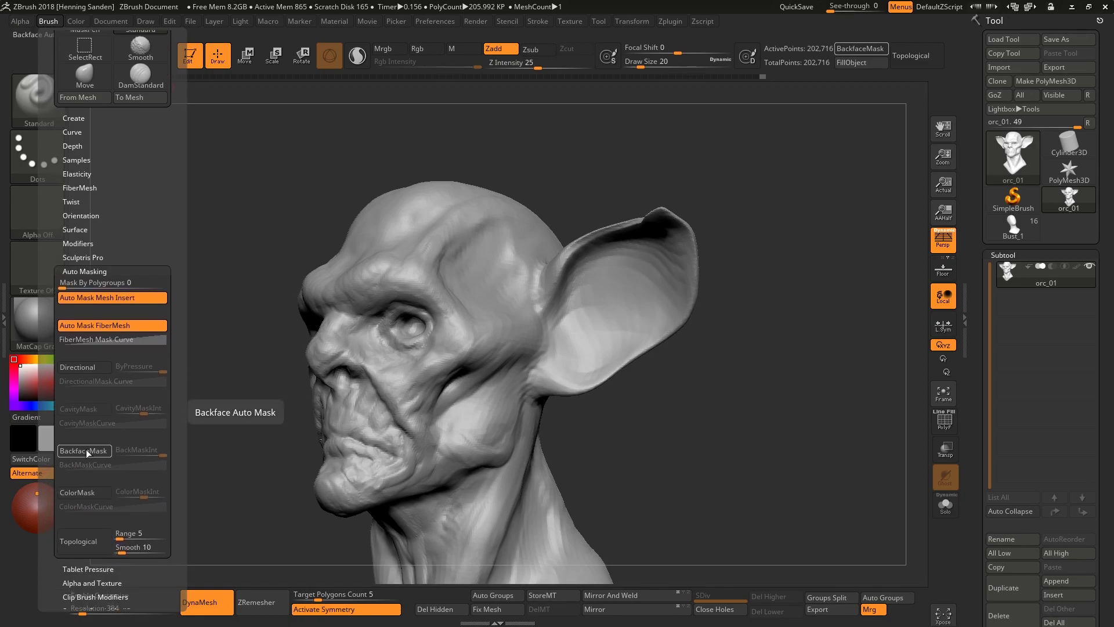
mouse_move(702, 192)
left_mouse_down()
mouse_move(674, 254)
mouse_move(574, 277)
left_mouse_up()
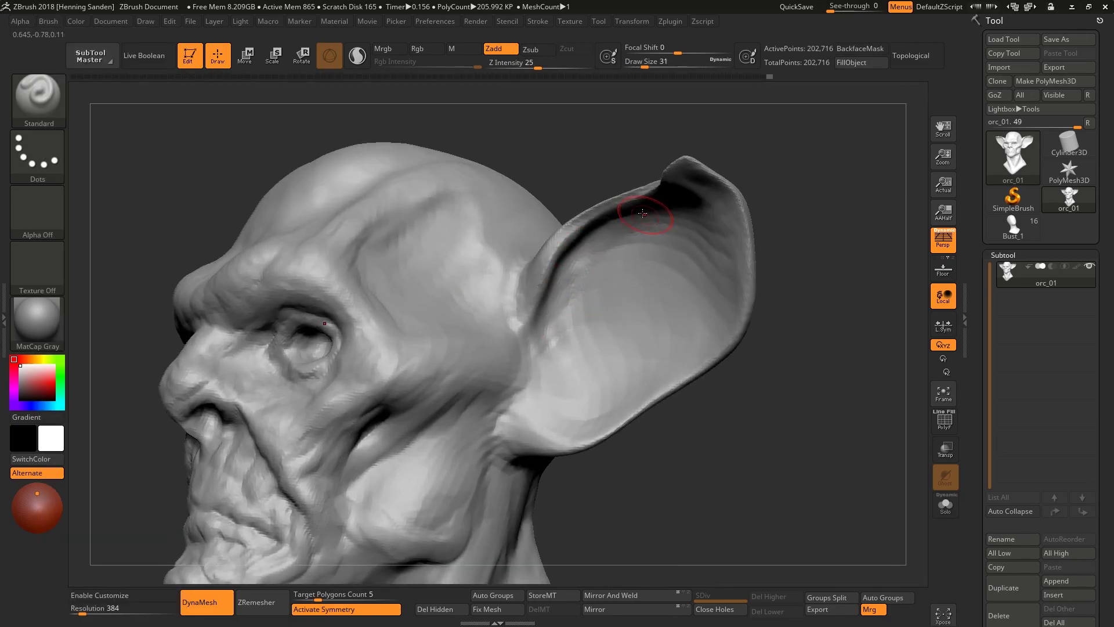
Set the brush size to 27 and zoom in so the ear fills the view
mouse_move(749, 207)
left_mouse_down()
mouse_move(551, 290)
mouse_move(597, 311)
left_mouse_up()
type("s27")
key("Return")
mouse_move(629, 375)
right_mouse_down()
mouse_move(642, 361)
mouse_move(552, 286)
mouse_move(560, 317)
mouse_move(534, 352)
right_mouse_up()
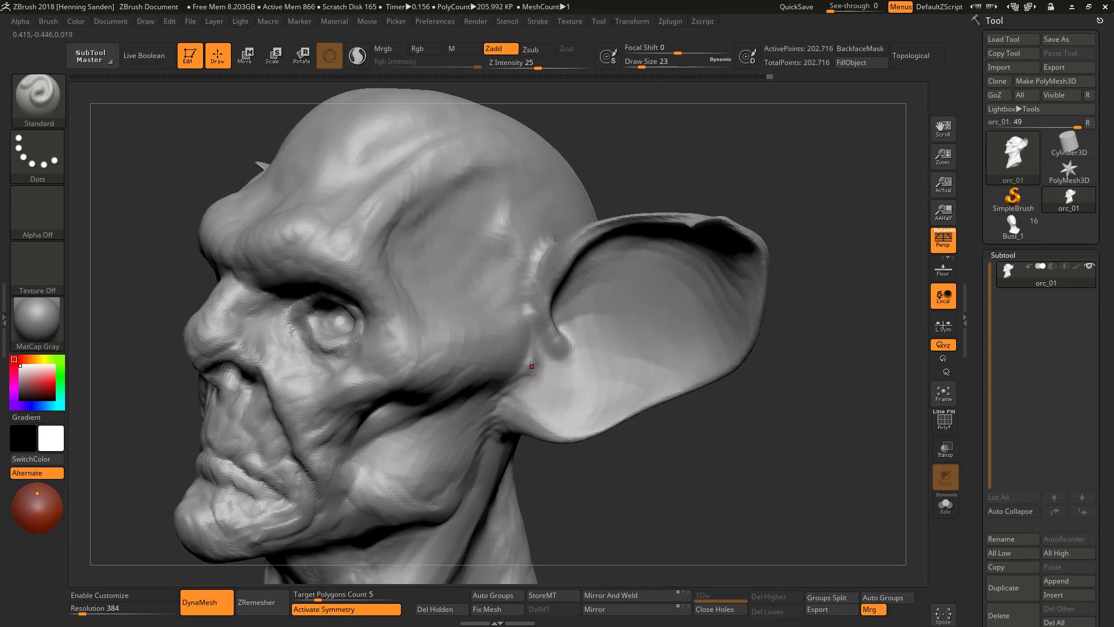
mouse_move(535, 399)
right_mouse_down()
mouse_move(579, 318)
mouse_move(542, 294)
right_mouse_up()
Mask the ear's outer rim from the tip downward, plus the ear base
key("ctrl")
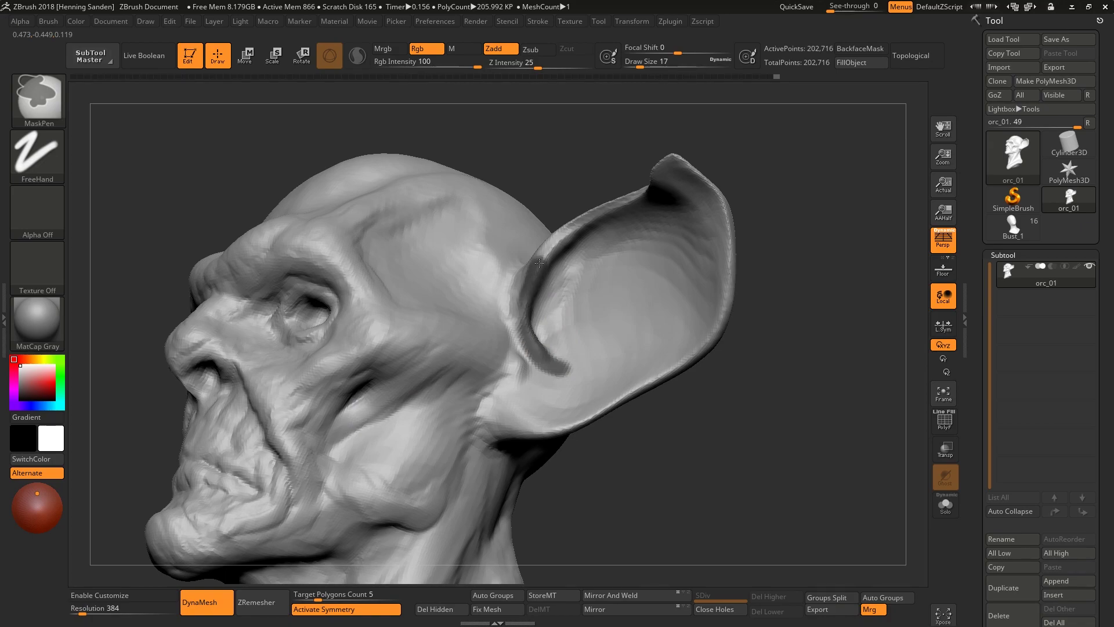
right_click_drag(672, 174, 676, 174)
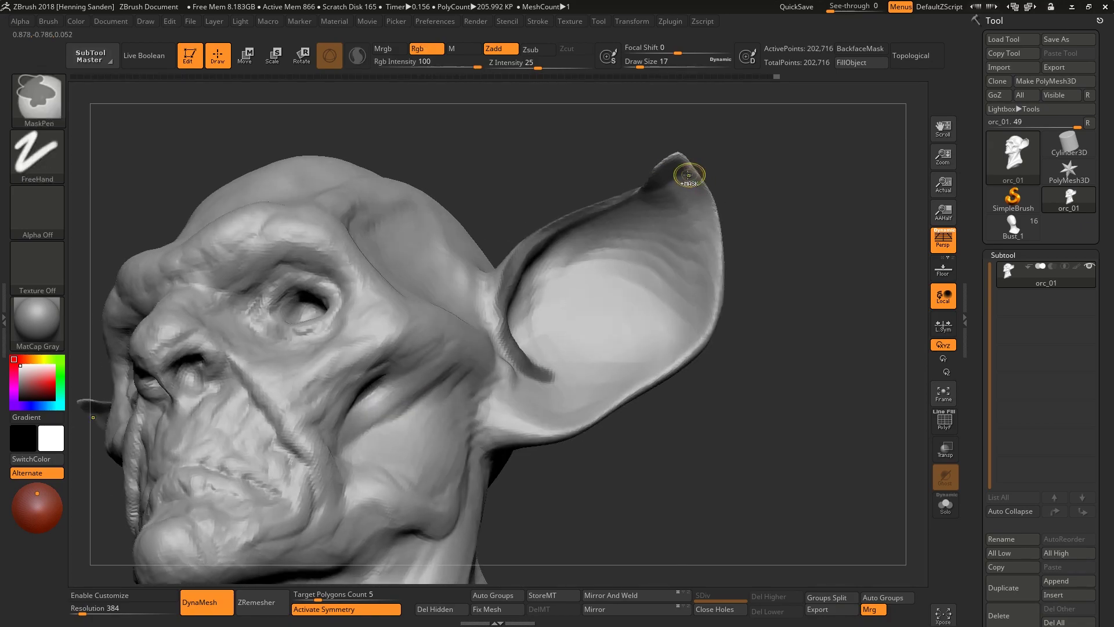
mouse_move(677, 168)
left_mouse_down("ctrl")
mouse_move(700, 192)
mouse_move(714, 263)
left_mouse_up("ctrl")
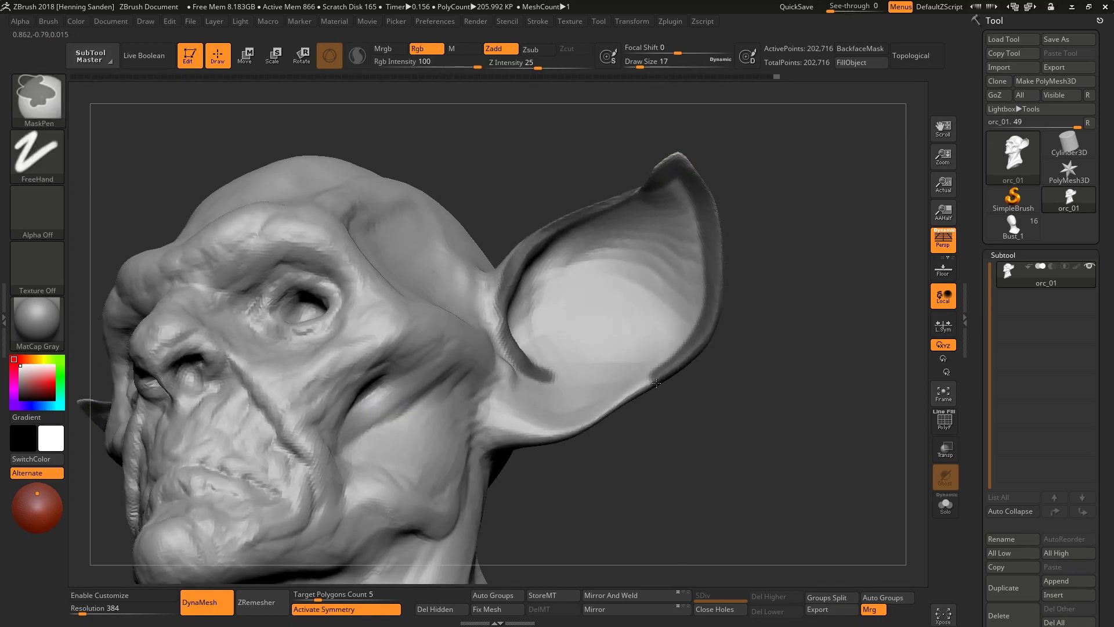
mouse_move(539, 446)
left_mouse_down("ctrl")
mouse_move(542, 421)
mouse_move(500, 437)
mouse_move(494, 404)
left_mouse_up("ctrl")
right_click_drag(494, 405, 507, 406)
key("ctrl")
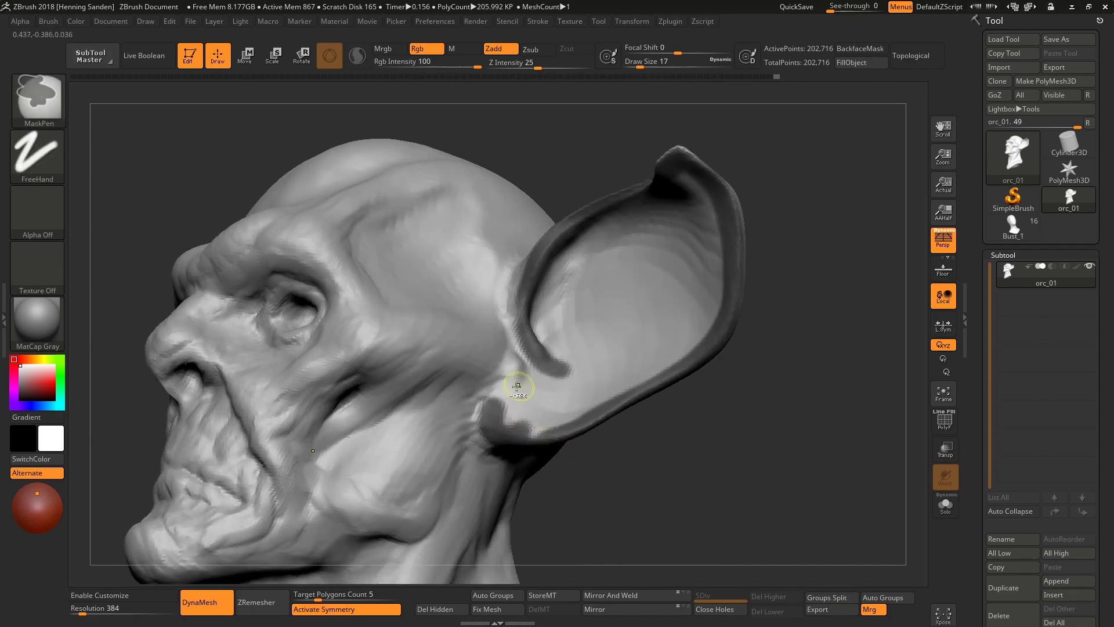
left_click_drag(515, 387, 514, 351, "ctrl")
Extend the mask over the inner ear and shrink the brush to size 20
right_click_drag(505, 381, 577, 294)
mouse_move(576, 293)
left_mouse_down("ctrl")
mouse_move(624, 320)
mouse_move(621, 361)
mouse_move(581, 393)
mouse_move(619, 372)
mouse_move(656, 321)
mouse_move(667, 226)
left_mouse_up("ctrl")
mouse_move(667, 226)
right_mouse_down()
mouse_move(631, 232)
mouse_move(600, 290)
mouse_move(613, 334)
right_mouse_up()
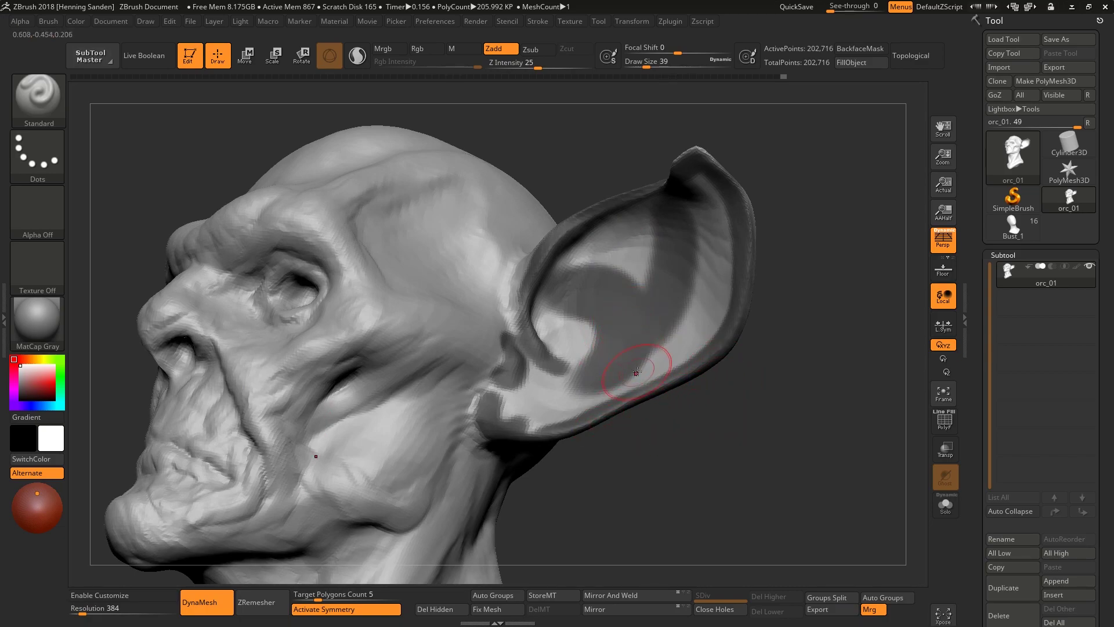
mouse_move(661, 395)
right_mouse_down()
mouse_move(639, 371)
mouse_move(648, 307)
right_mouse_up()
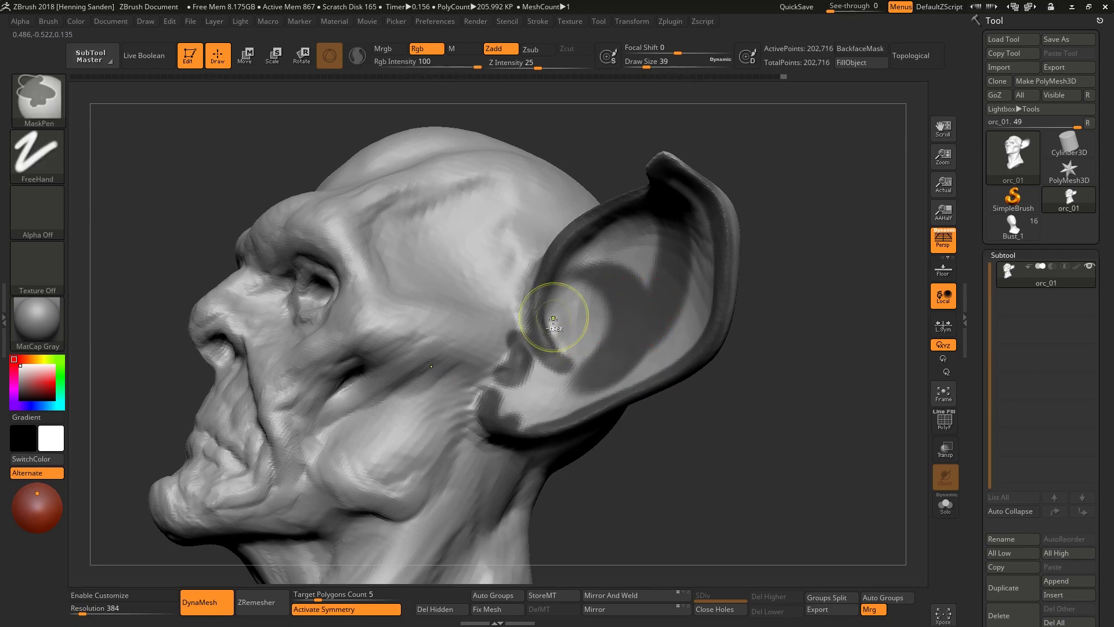
right_click_drag(582, 323, 629, 321)
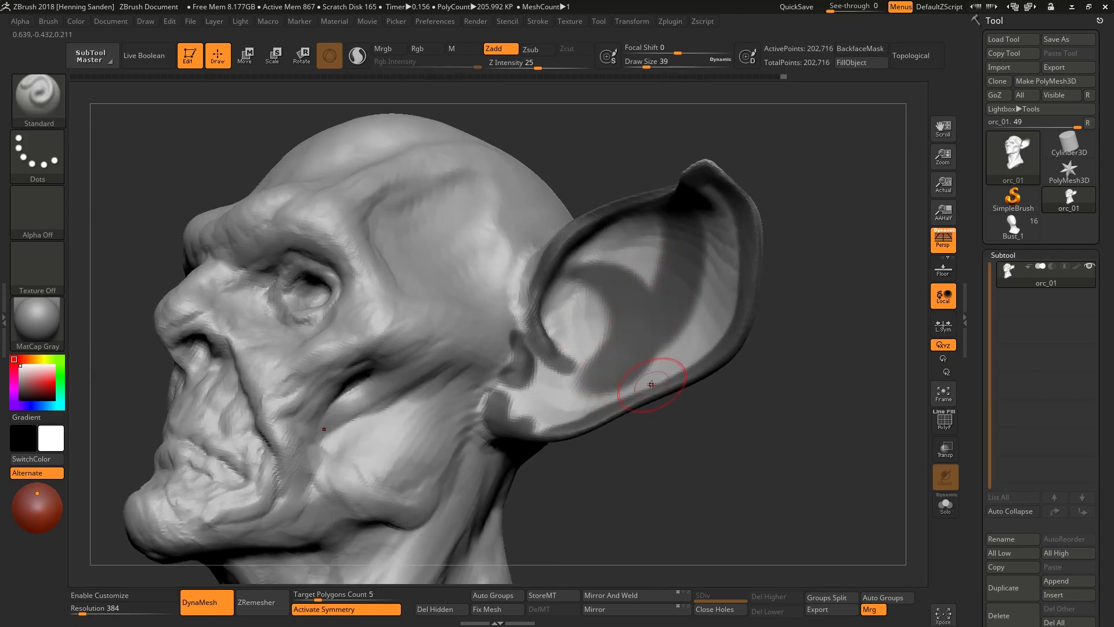
right_click_drag(566, 333, 583, 403)
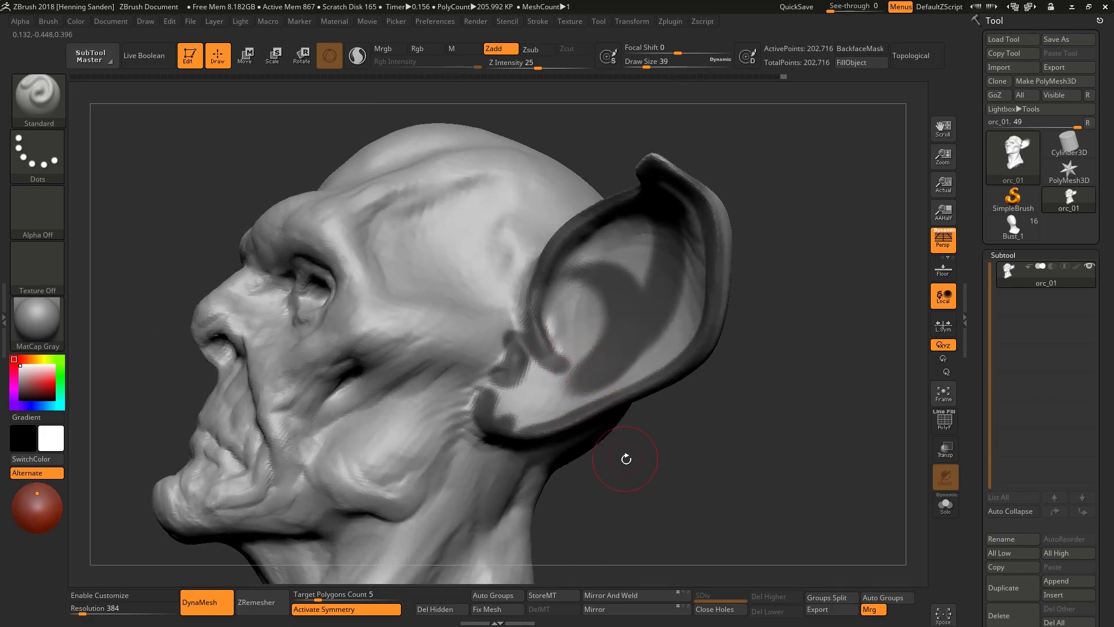
key("bracketleft")
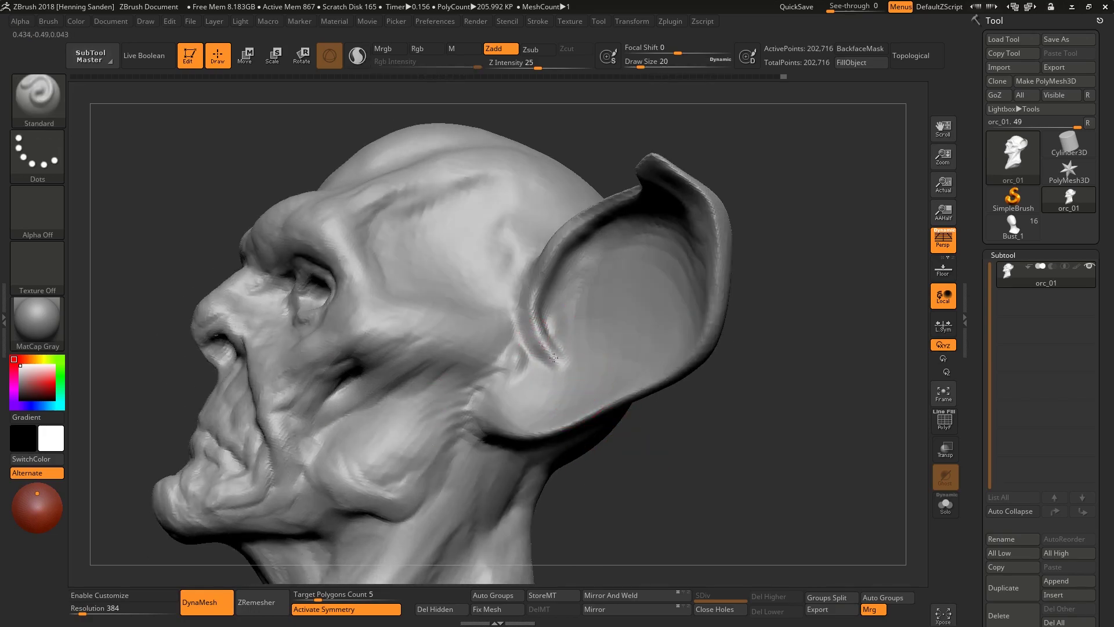
Build up the ear's lower-right rim, then enlarge the brush to 25
mouse_move(549, 267)
right_mouse_down()
mouse_move(555, 241)
mouse_move(671, 154)
right_mouse_up()
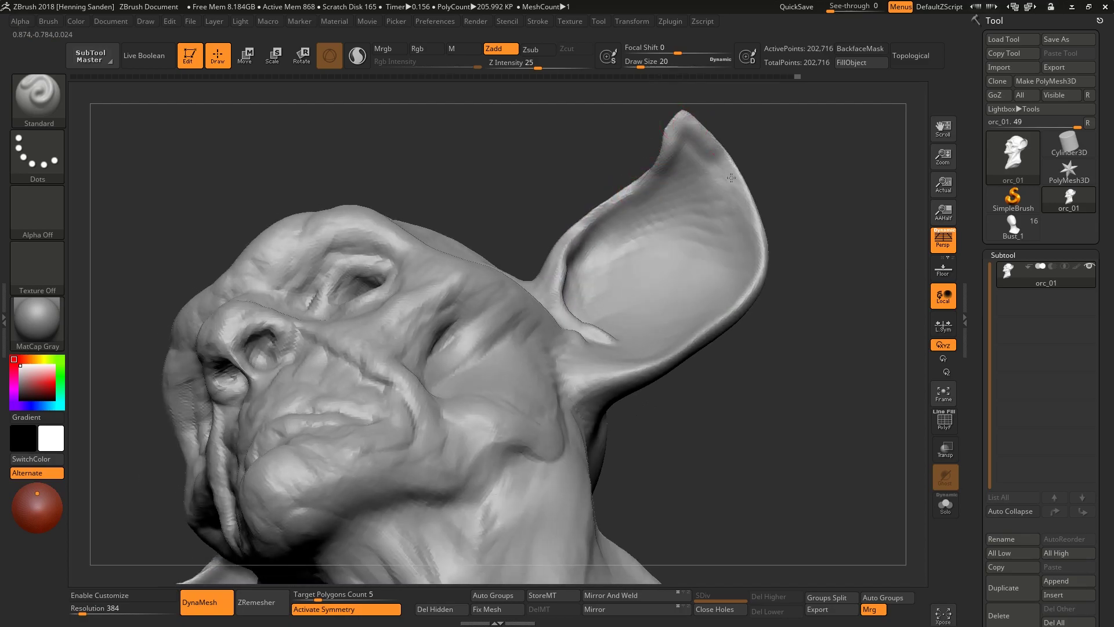
right_click_drag(754, 244, 754, 229)
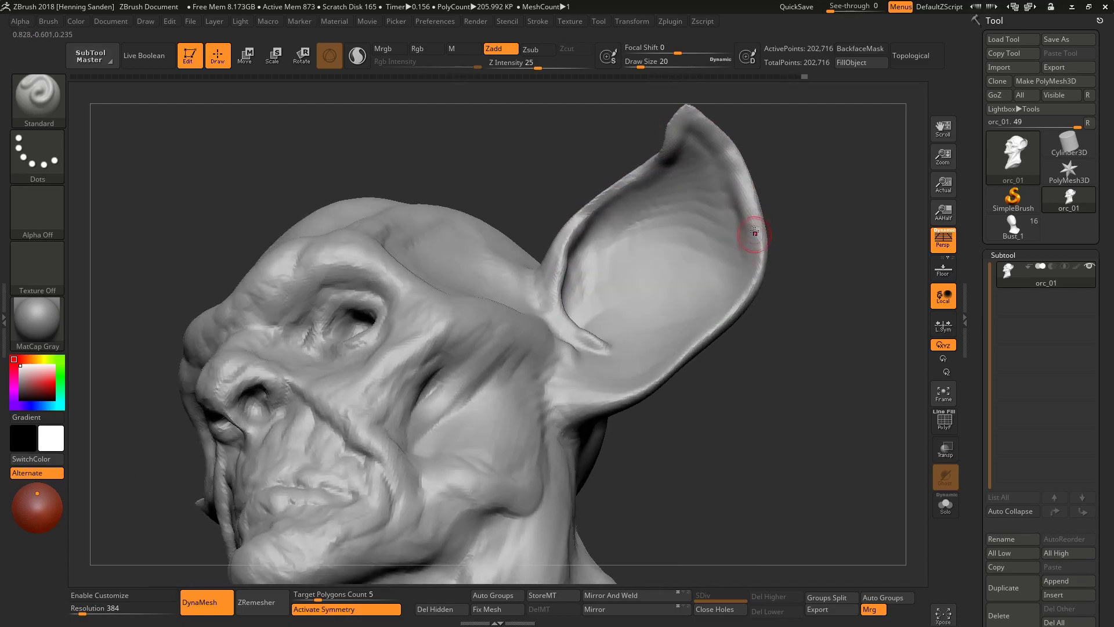
left_click_drag(746, 273, 664, 369)
right_click_drag(583, 420, 586, 339)
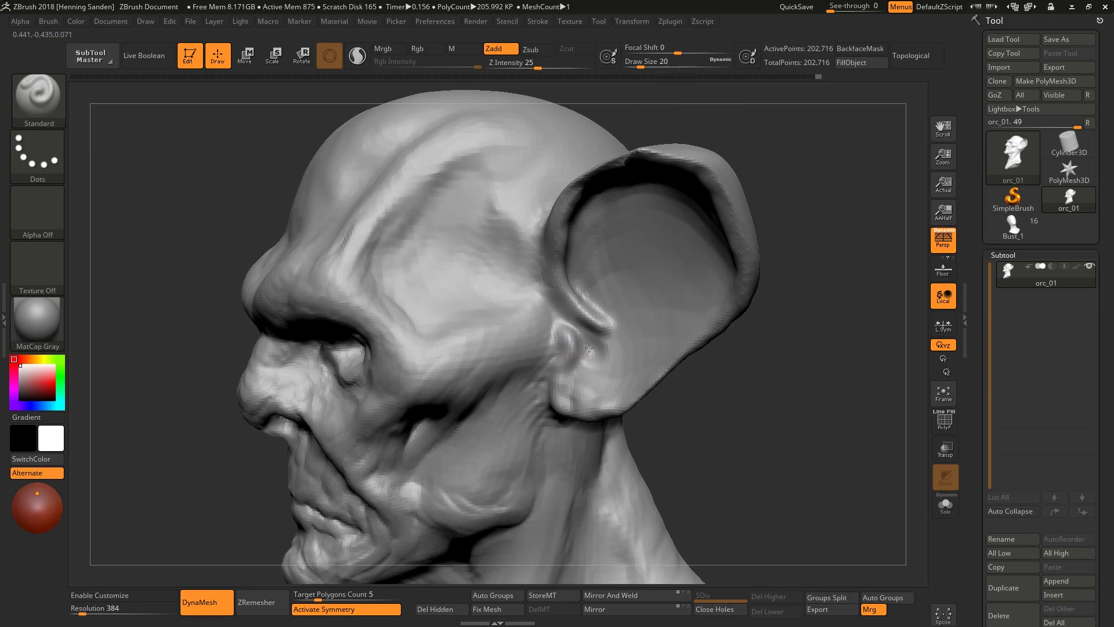
key("]")
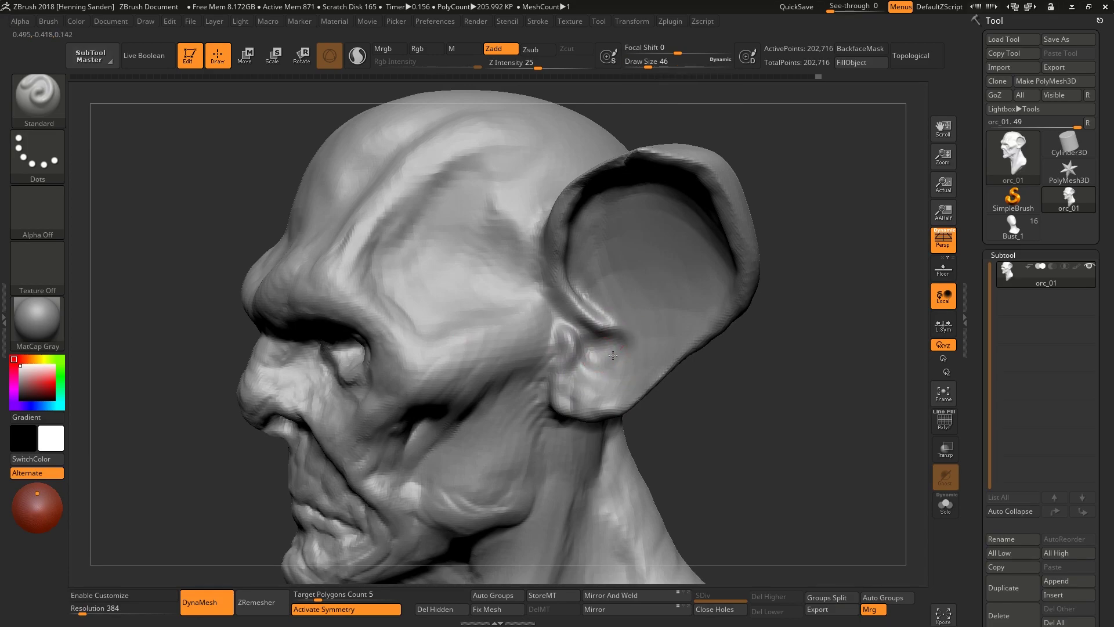
Adjust the Standard brush to 46, then 29, for the inner-ear folds
mouse_move(584, 379)
right_mouse_down()
mouse_move(629, 263)
mouse_move(610, 324)
mouse_move(609, 311)
right_mouse_up()
key("]")
key("]")
key("]")
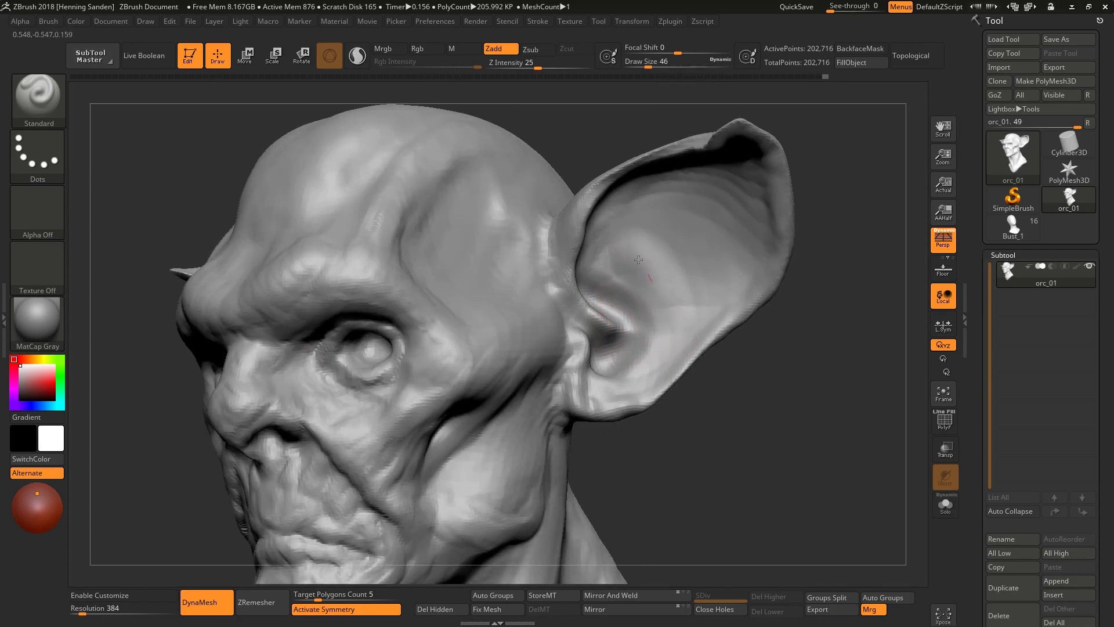
right_click_drag(609, 278, 645, 273)
key("s")
left_click_drag(648, 273, 638, 273)
right_click_drag(639, 273, 638, 279)
Mask parts of the ear and check it in profile and three-quarter at size 29
right_click_drag(574, 248, 646, 311)
mouse_move(646, 310)
left_mouse_down("ctrl")
mouse_move(627, 259)
mouse_move(666, 306)
mouse_move(697, 280)
mouse_move(686, 185)
mouse_move(792, 279)
left_mouse_up("ctrl")
right_click_drag(785, 318, 592, 248)
mouse_move(653, 312)
right_mouse_down()
mouse_move(622, 377)
mouse_move(586, 366)
mouse_move(641, 331)
mouse_move(572, 342)
mouse_move(567, 368)
mouse_move(614, 301)
mouse_move(557, 350)
right_mouse_up()
key("bracketright")
mouse_move(592, 311)
right_mouse_down()
mouse_move(616, 300)
mouse_move(557, 256)
right_mouse_up()
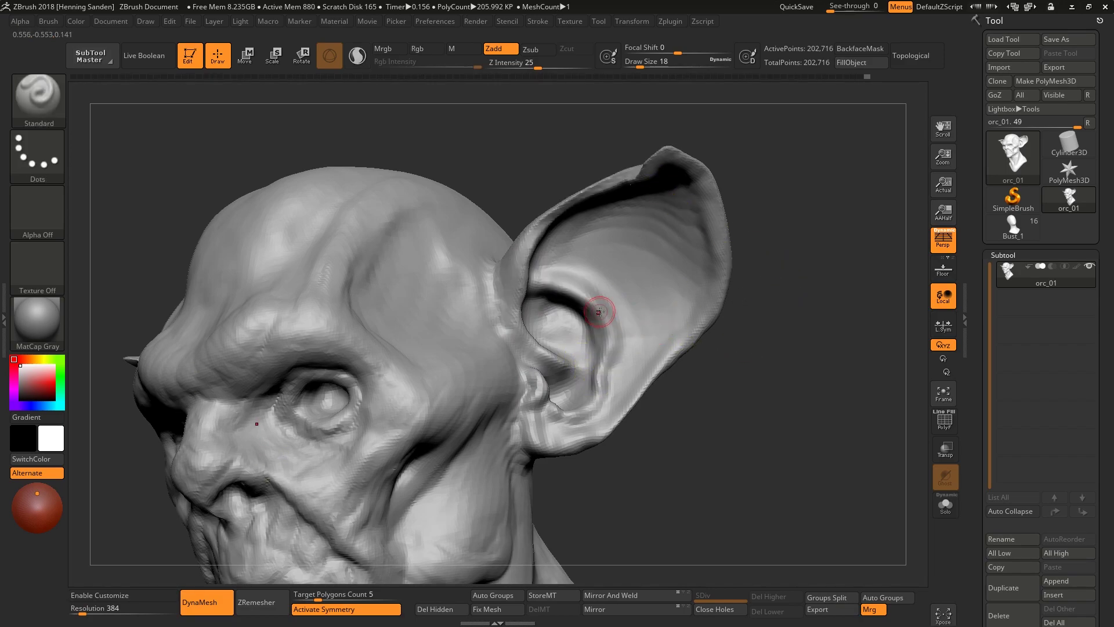
Set the brush to 35, then 27, and smooth the ear surface
right_click_drag(589, 241, 609, 315)
type("s35")
key("Return")
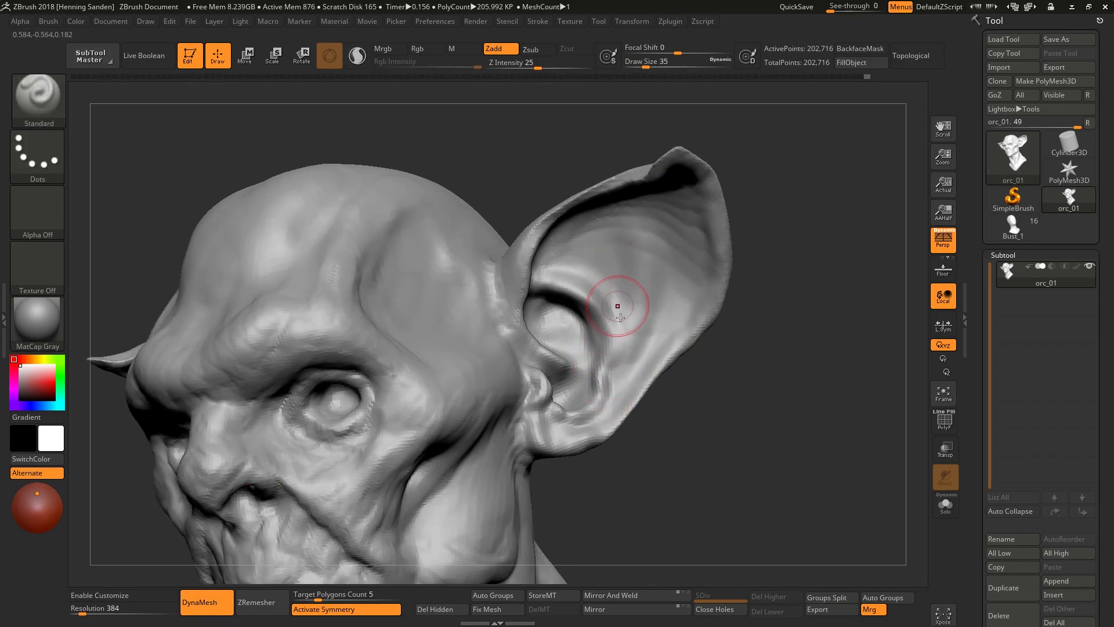
mouse_move(586, 246)
right_mouse_down()
mouse_move(578, 255)
mouse_move(638, 273)
mouse_move(627, 262)
mouse_move(603, 279)
right_mouse_up()
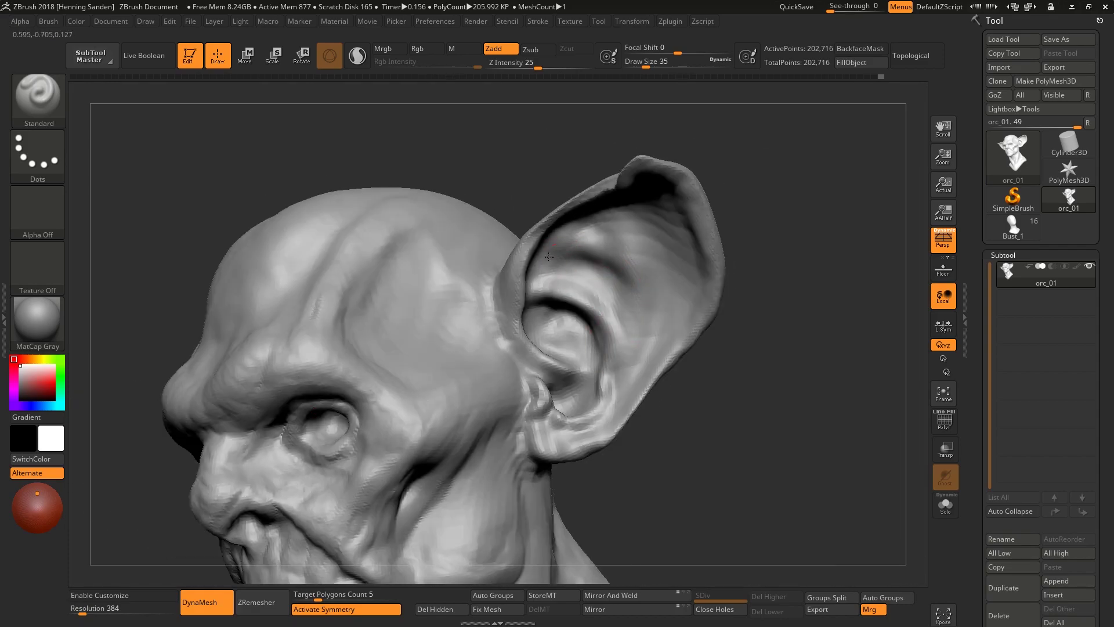
right_click_drag(568, 244, 659, 335)
key("bracketleft")
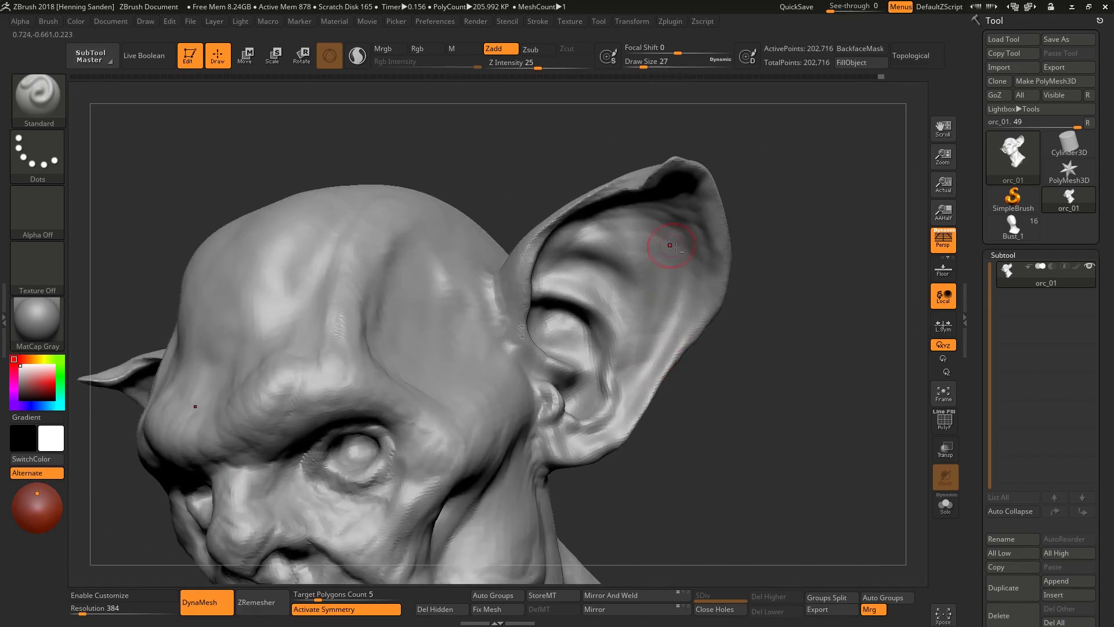
right_click_drag(677, 247, 656, 259)
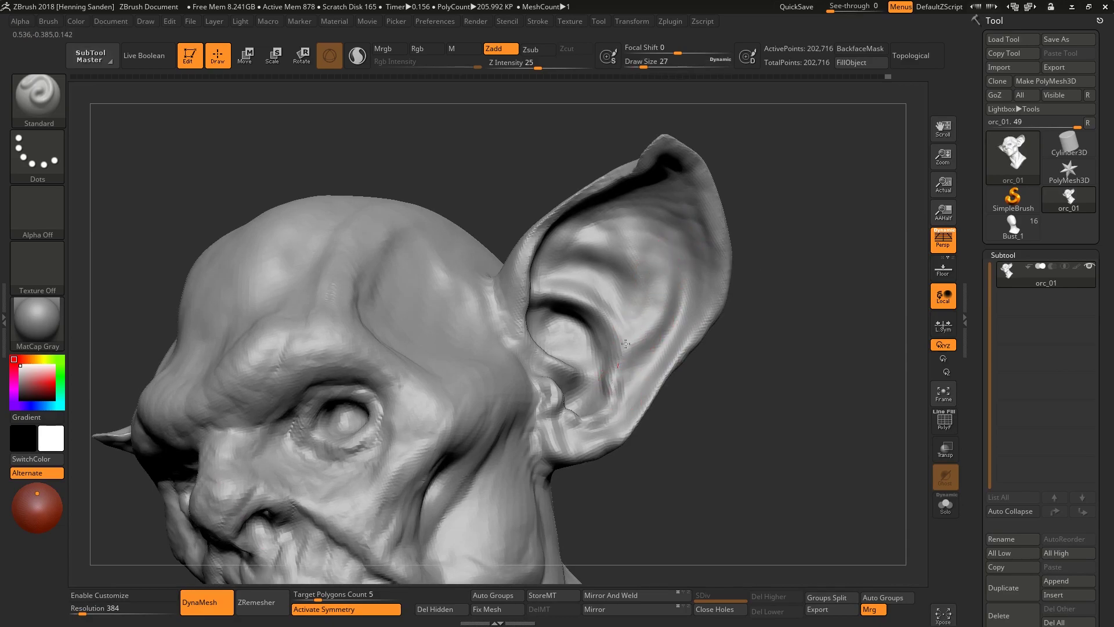
mouse_move(581, 232)
right_mouse_down()
mouse_move(621, 261)
mouse_move(578, 268)
mouse_move(574, 251)
right_mouse_up()
Reduce the brush to size 17 and smooth the ear from several angles
mouse_move(588, 349)
right_mouse_down()
mouse_move(575, 348)
mouse_move(611, 328)
mouse_move(590, 333)
mouse_move(596, 346)
mouse_move(580, 342)
mouse_move(595, 312)
mouse_move(563, 289)
mouse_move(598, 225)
right_mouse_up()
key("s")
left_click_drag(598, 225, 597, 205)
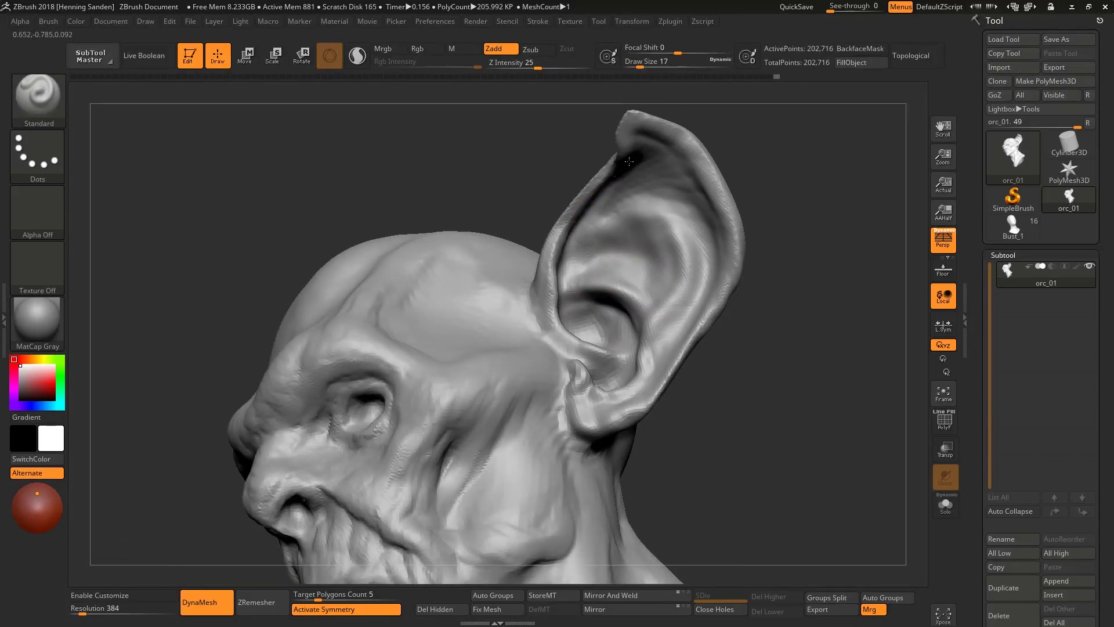
mouse_move(633, 155)
right_mouse_down()
mouse_move(577, 273)
mouse_move(585, 284)
mouse_move(663, 283)
right_mouse_up()
right_click_drag(582, 264, 580, 246)
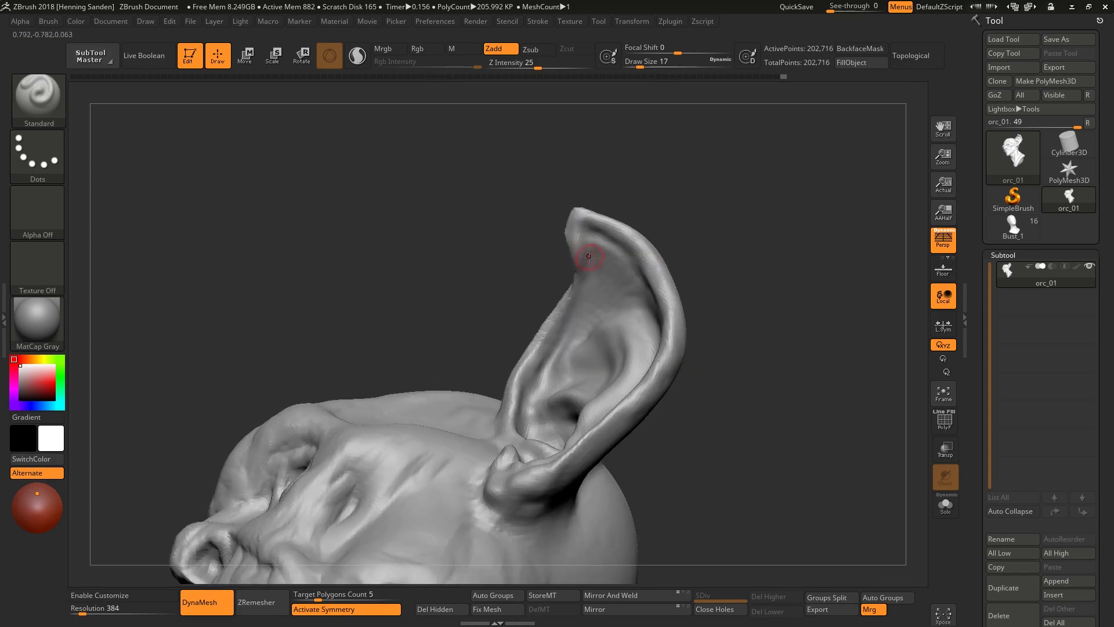
key("shift")
right_click_drag(551, 319, 567, 314)
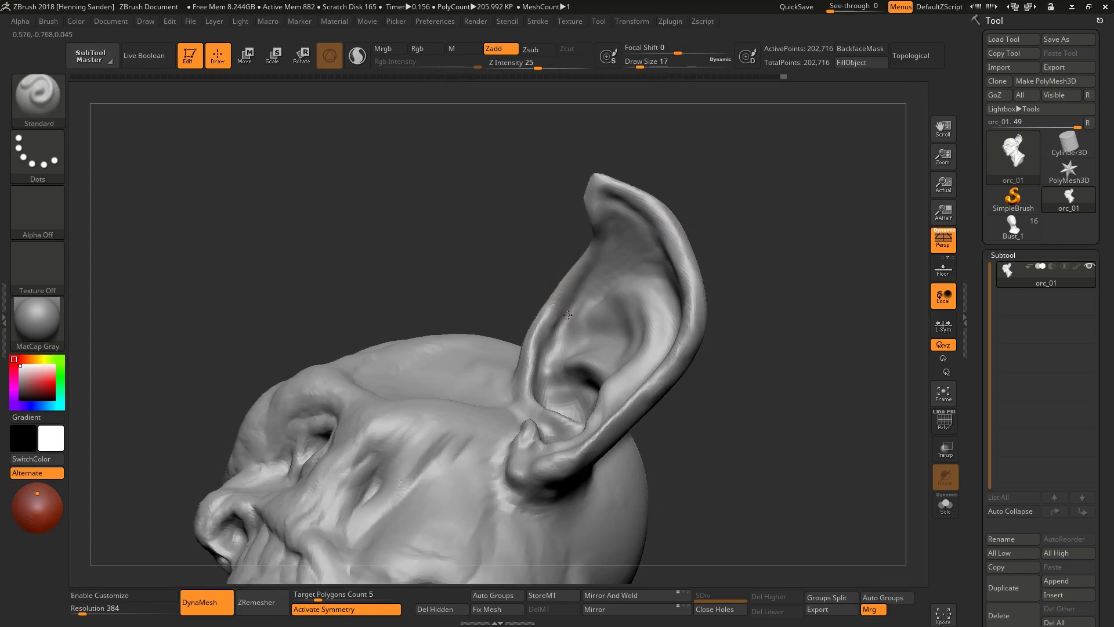
mouse_move(541, 364)
right_mouse_down()
mouse_move(535, 384)
mouse_move(584, 318)
mouse_move(624, 360)
right_mouse_up()
Sculpt along the ear's outer rim with a size-17 brush
key("bracketright")
key("bracketright")
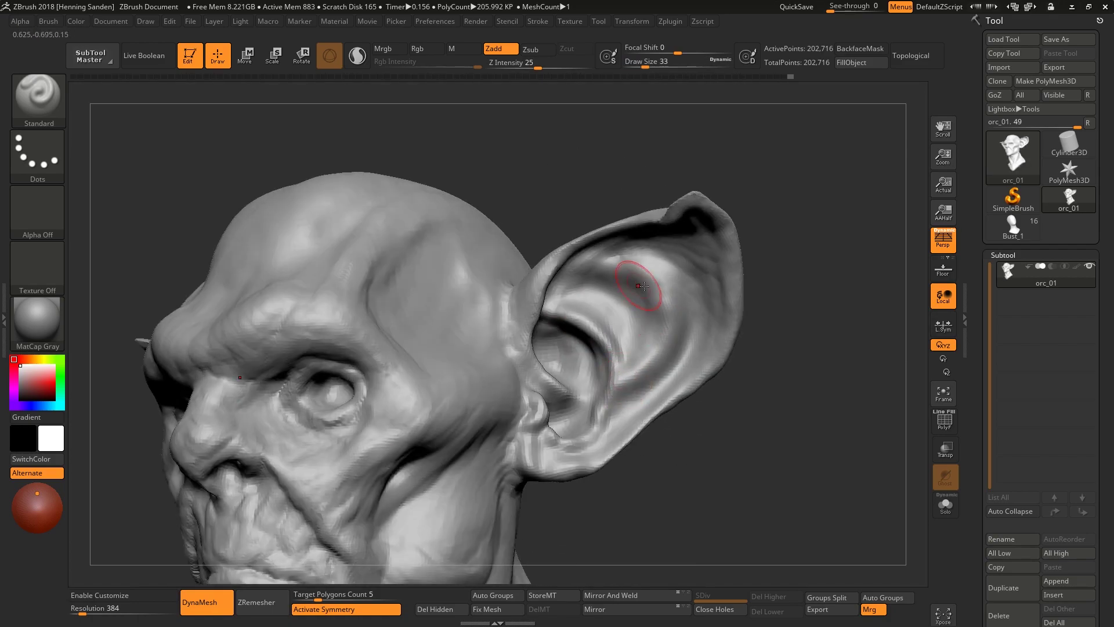
mouse_move(601, 279)
right_mouse_down()
mouse_move(642, 311)
mouse_move(652, 269)
right_mouse_up()
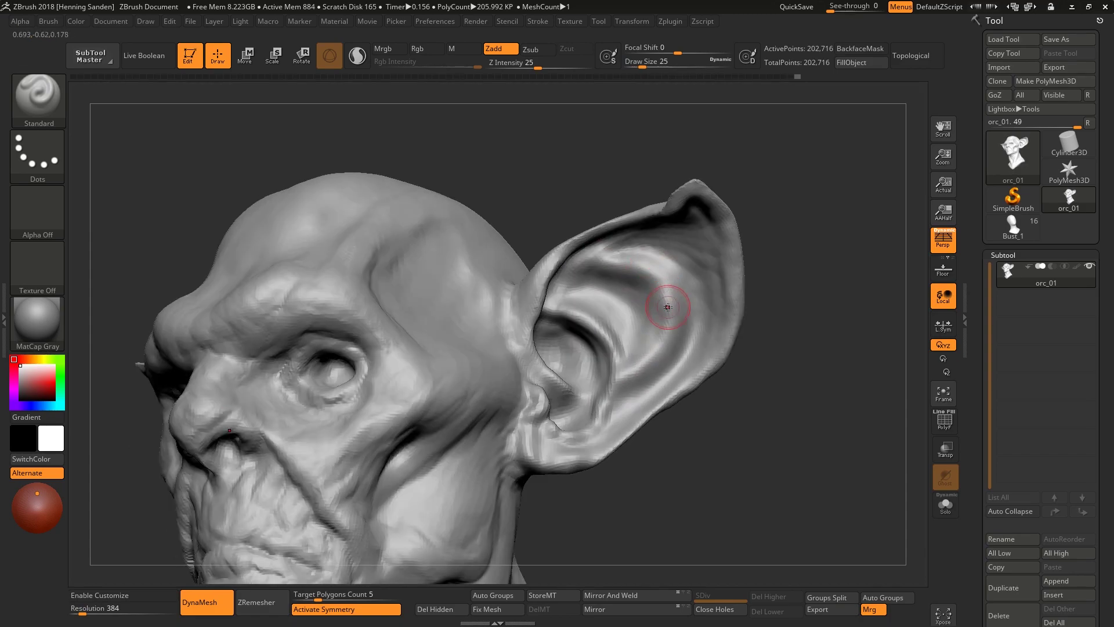
key("bracketleft")
key("bracketleft")
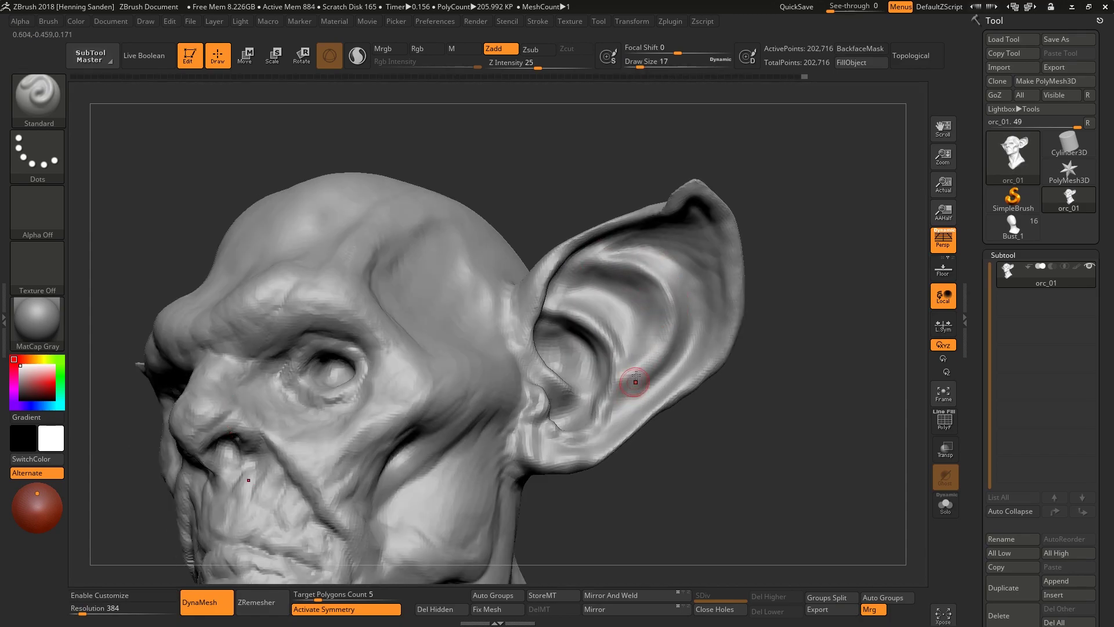
mouse_move(636, 374)
right_mouse_down()
mouse_move(679, 303)
mouse_move(712, 189)
right_mouse_up()
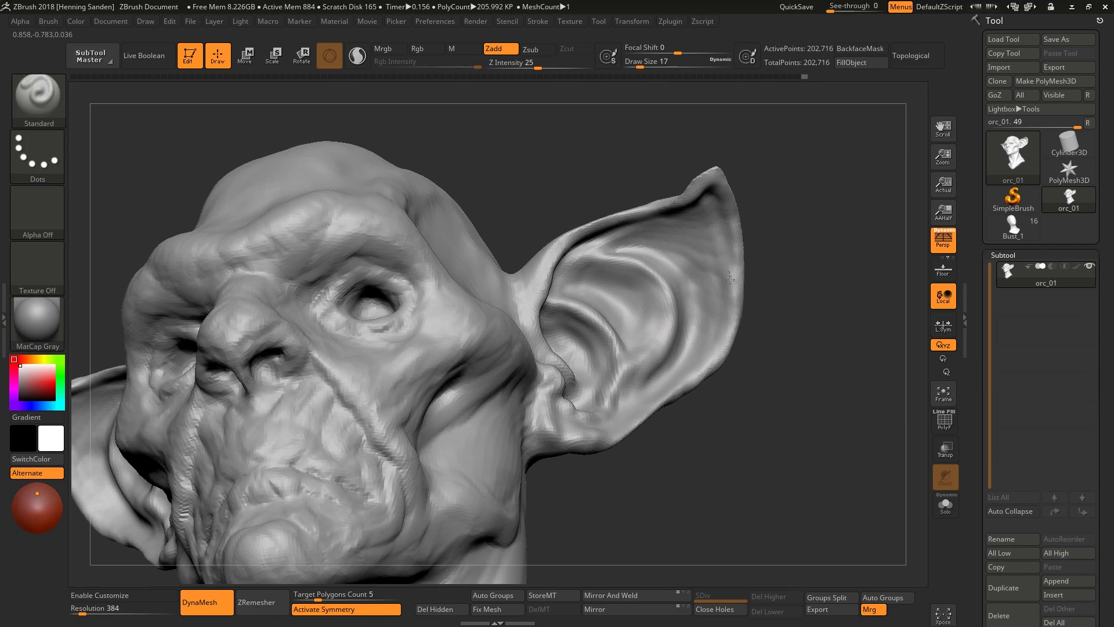
left_click_drag(729, 281, 701, 361)
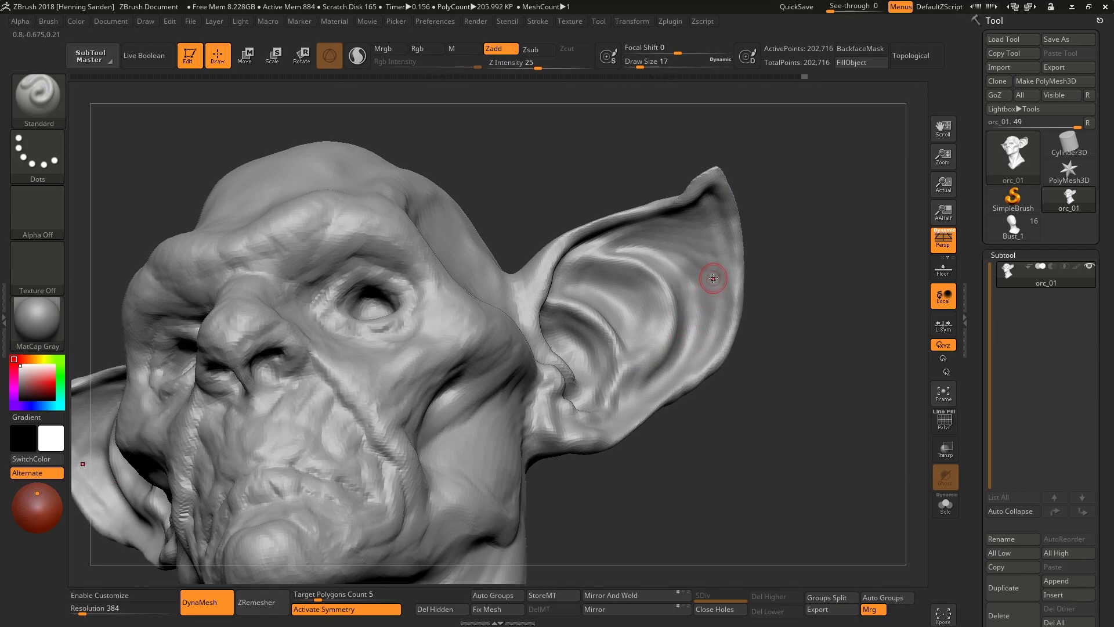
mouse_move(711, 273)
right_mouse_down()
mouse_move(707, 230)
mouse_move(671, 248)
right_mouse_up()
At brush size 33, paint a mask stripe down the neck, then clear it
type("s33")
key("Return")
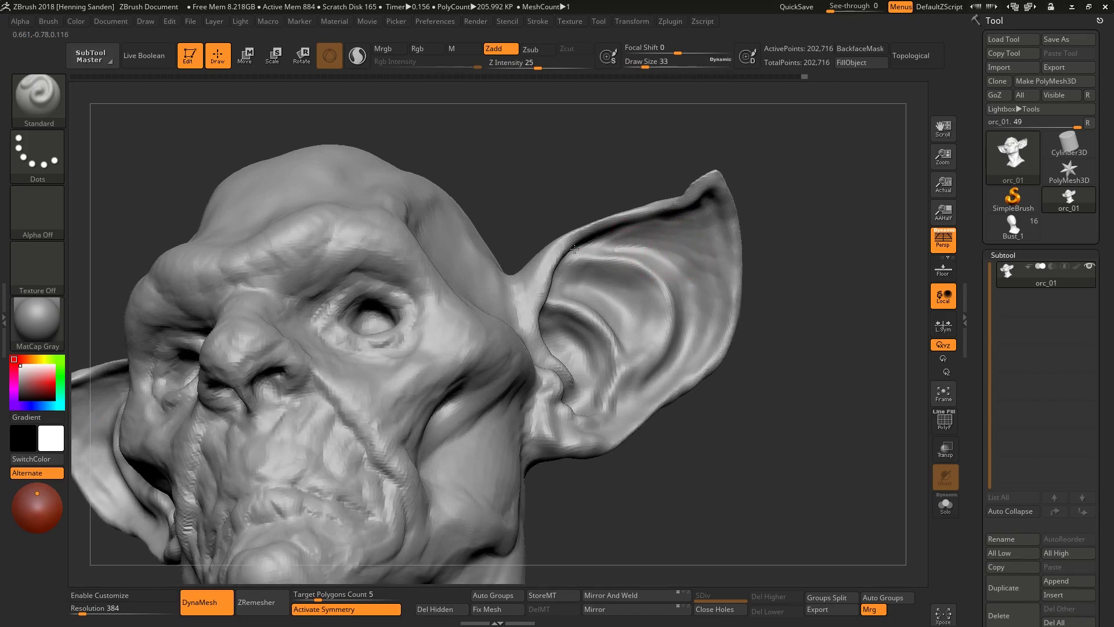
mouse_move(638, 283)
right_mouse_down()
mouse_move(655, 228)
mouse_move(669, 258)
mouse_move(584, 311)
mouse_move(551, 373)
mouse_move(584, 261)
mouse_move(623, 206)
right_mouse_up()
left_click_drag(627, 204, 464, 568, "ctrl")
mouse_move(570, 326)
left_mouse_down("ctrl")
mouse_move(508, 416)
mouse_move(641, 269)
left_mouse_up("ctrl")
right_click_drag(642, 268, 706, 265)
left_click_drag(706, 265, 731, 302, "ctrl")
mouse_move(731, 302)
right_mouse_down()
mouse_move(602, 320)
mouse_move(668, 220)
right_mouse_up()
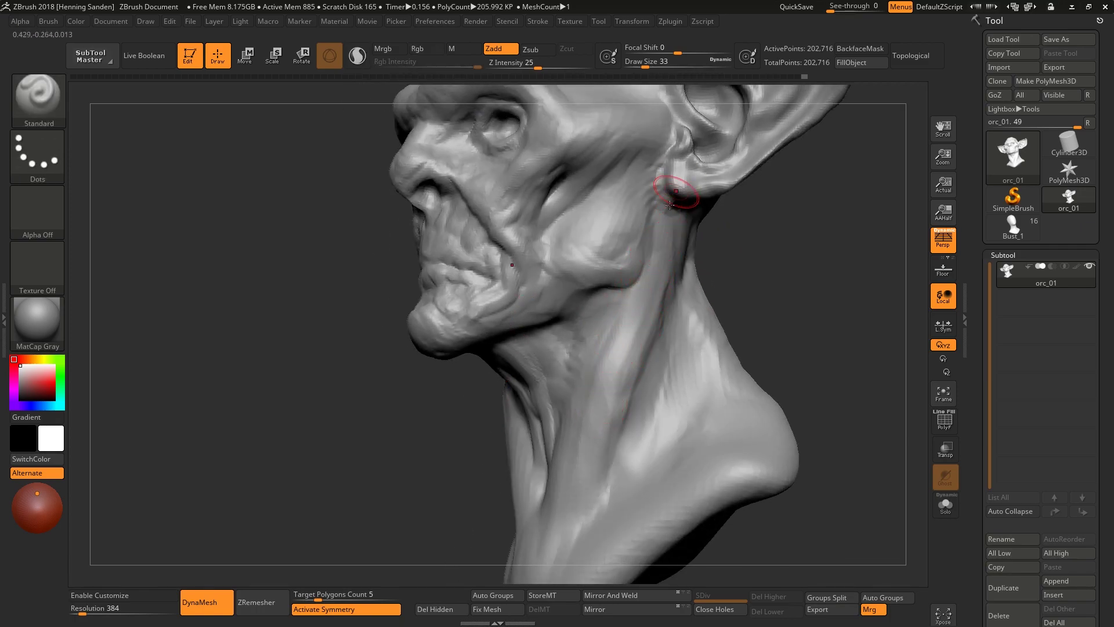
Reduce the brush to size 22 while viewing the ear in three-quarter and profile
right_click_drag(657, 232, 669, 296)
right_click_drag(726, 239, 736, 244)
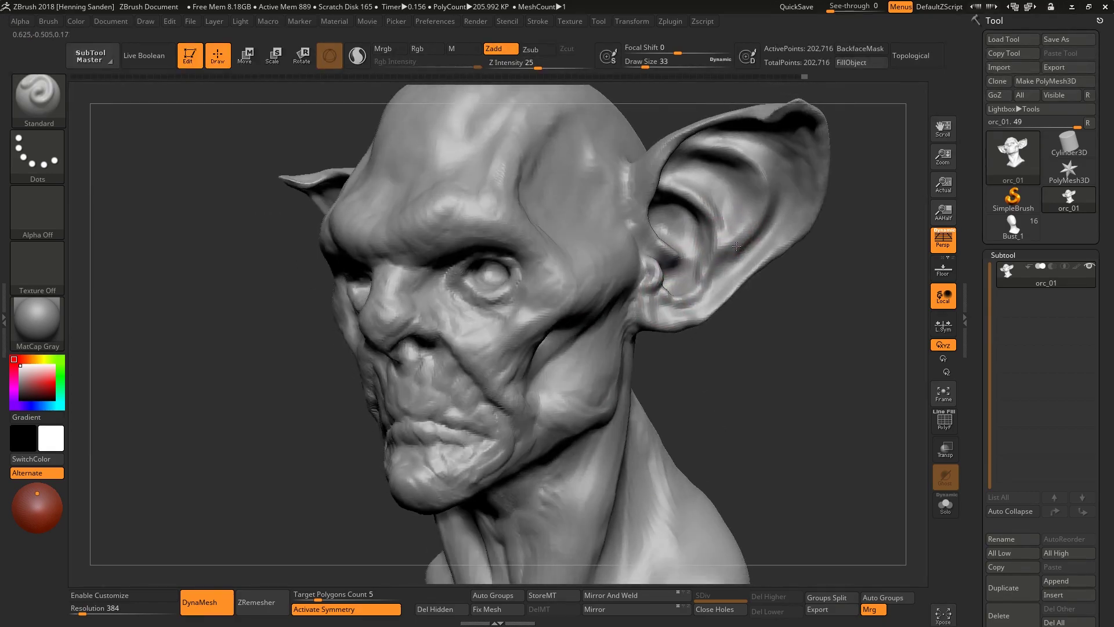
key("s")
left_click_drag(721, 231, 714, 232)
mouse_move(715, 232)
right_mouse_down()
mouse_move(752, 154)
mouse_move(663, 150)
mouse_move(669, 168)
right_mouse_up()
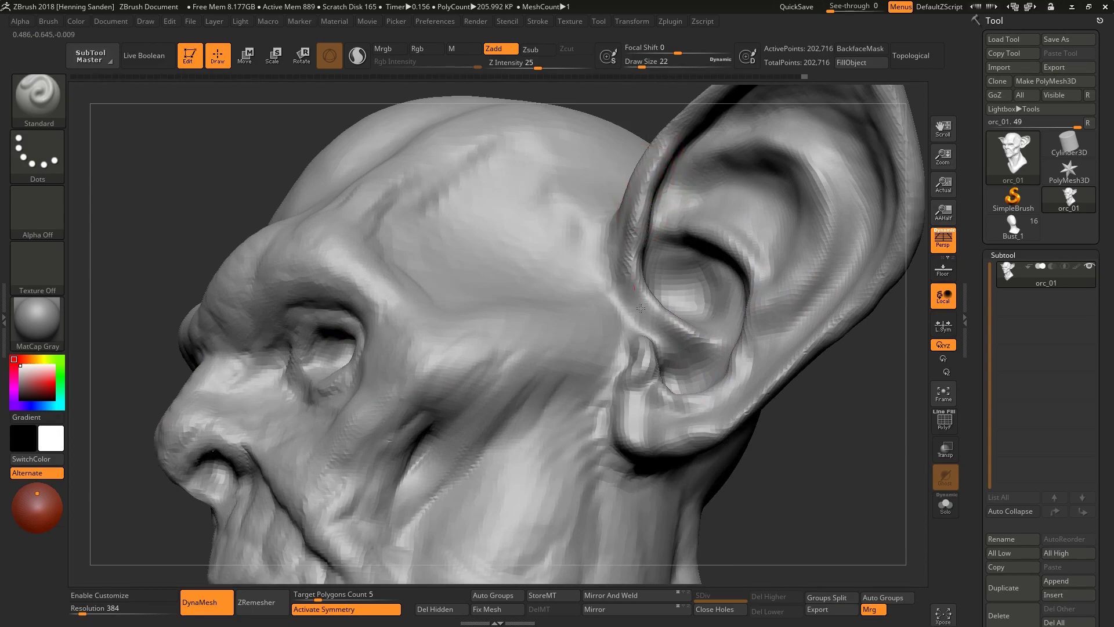
Switch to the Move brush and set its size to 44, then 25
key("b")
key("m")
key("v")
right_click_drag(638, 302, 640, 246)
key("s")
left_click_drag(640, 246, 648, 247)
mouse_move(667, 148)
right_mouse_down()
mouse_move(674, 136)
mouse_move(699, 307)
right_mouse_up()
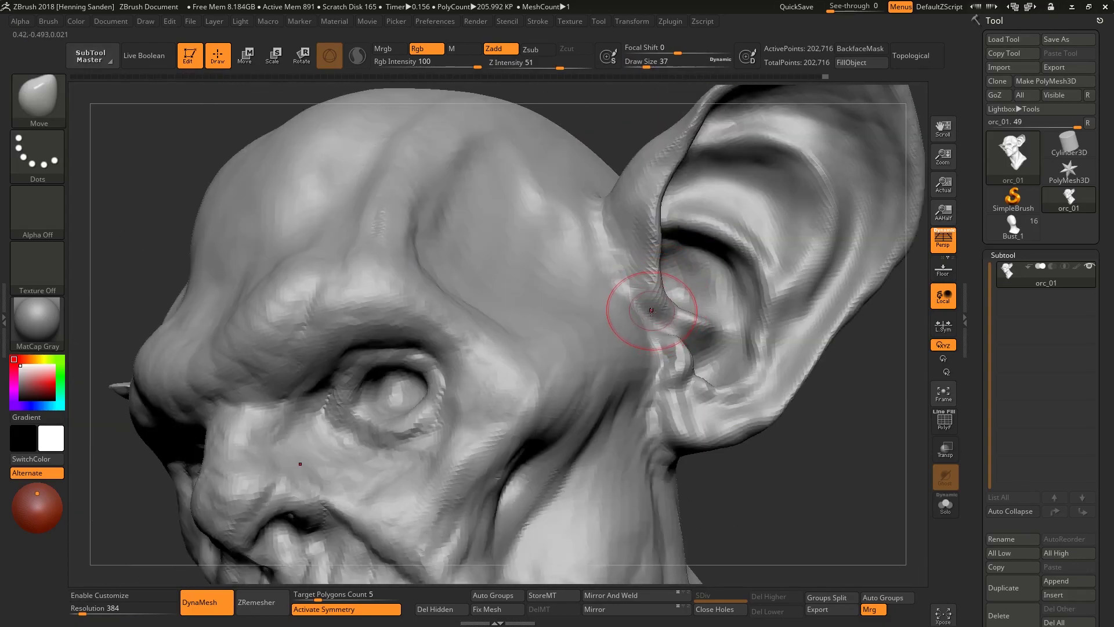
mouse_move(651, 303)
right_mouse_down()
mouse_move(691, 365)
mouse_move(679, 257)
right_mouse_up()
key("[")
key("[")
Frame the whole head front-on and raise the Move brush to size 197
key("f")
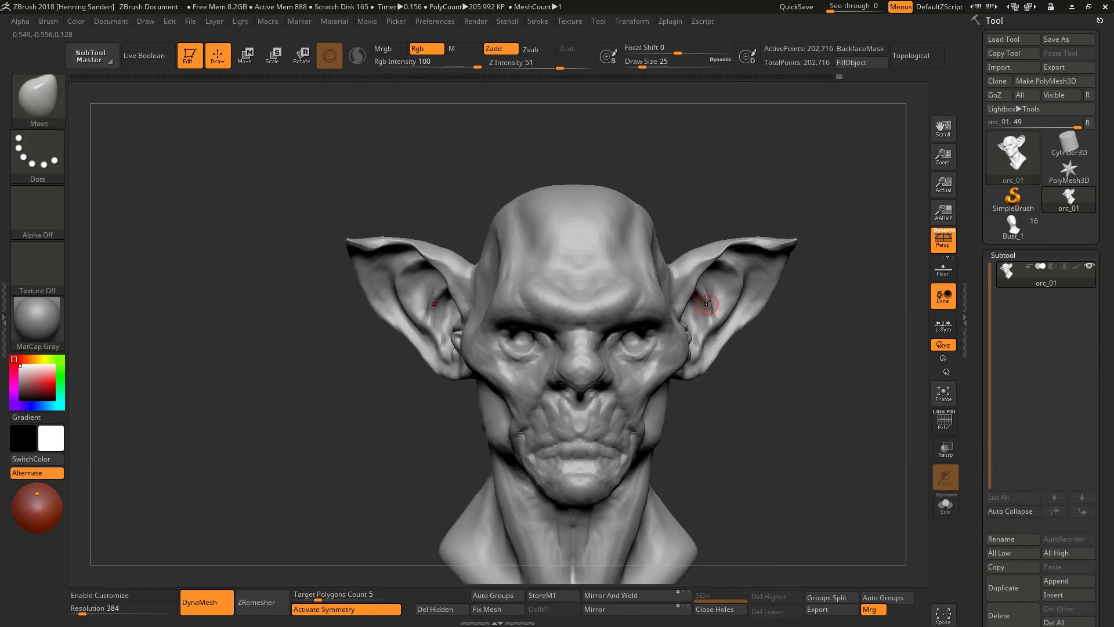
key("]")
key("]")
key("]")
key("]")
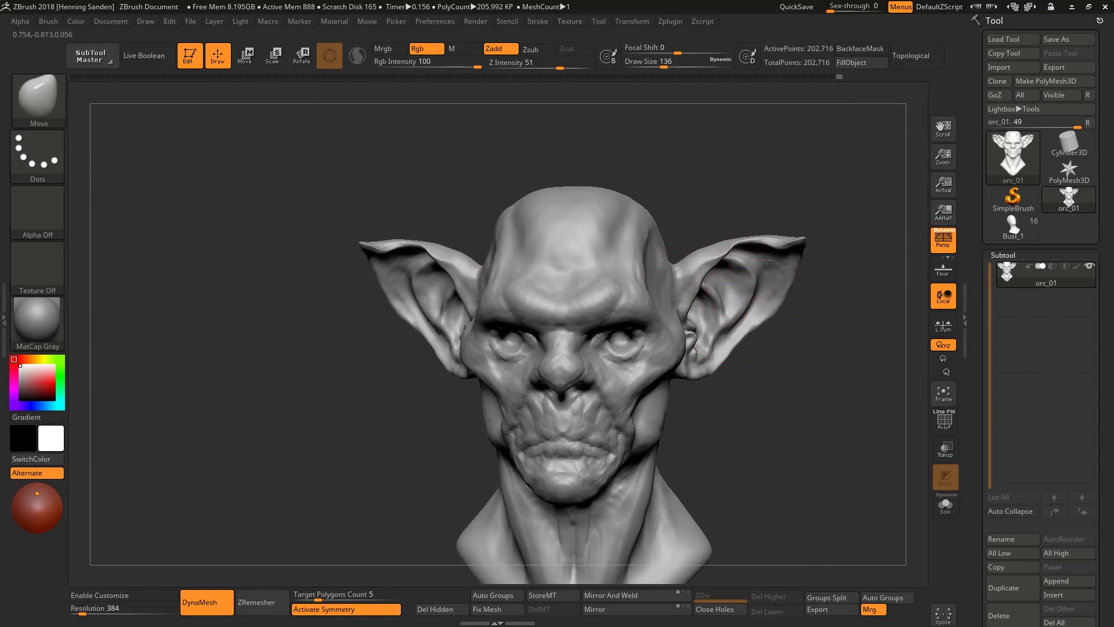
key("]")
key("]")
key("]")
key("]")
key("]")
key("]")
key("]")
mouse_move(678, 257)
right_mouse_down()
mouse_move(783, 254)
mouse_move(810, 236)
mouse_move(762, 232)
mouse_move(781, 251)
right_mouse_up()
key("]")
key("]")
key("]")
key("]")
key("]")
key("]")
Pull both ears outward symmetrically into a broader, flaring shape at sizes 154–223
left_click_drag(734, 237, 758, 319)
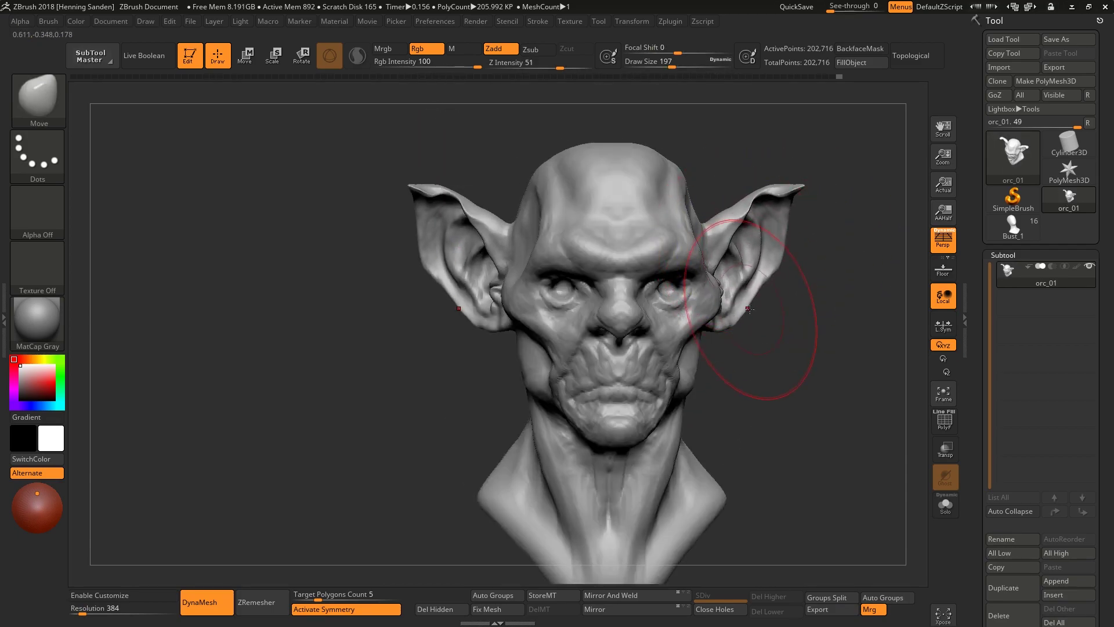
key("[")
key("[")
key("[")
key("[")
mouse_move(751, 261)
right_mouse_down()
mouse_move(764, 269)
mouse_move(681, 271)
mouse_move(736, 263)
right_mouse_up()
key("]")
key("]")
key("]")
key("]")
key("]")
key("]")
mouse_move(738, 259)
left_mouse_down()
mouse_move(727, 210)
mouse_move(725, 235)
left_mouse_up()
mouse_move(725, 235)
right_mouse_down()
mouse_move(706, 215)
mouse_move(677, 236)
mouse_move(746, 311)
mouse_move(717, 259)
mouse_move(746, 269)
right_mouse_up()
mouse_move(737, 219)
right_mouse_down()
mouse_move(791, 211)
mouse_move(627, 229)
mouse_move(754, 174)
mouse_move(639, 232)
mouse_move(754, 220)
mouse_move(760, 189)
mouse_move(584, 218)
mouse_move(637, 255)
mouse_move(675, 241)
mouse_move(690, 262)
mouse_move(675, 243)
mouse_move(701, 247)
mouse_move(685, 249)
mouse_move(687, 287)
right_mouse_up()
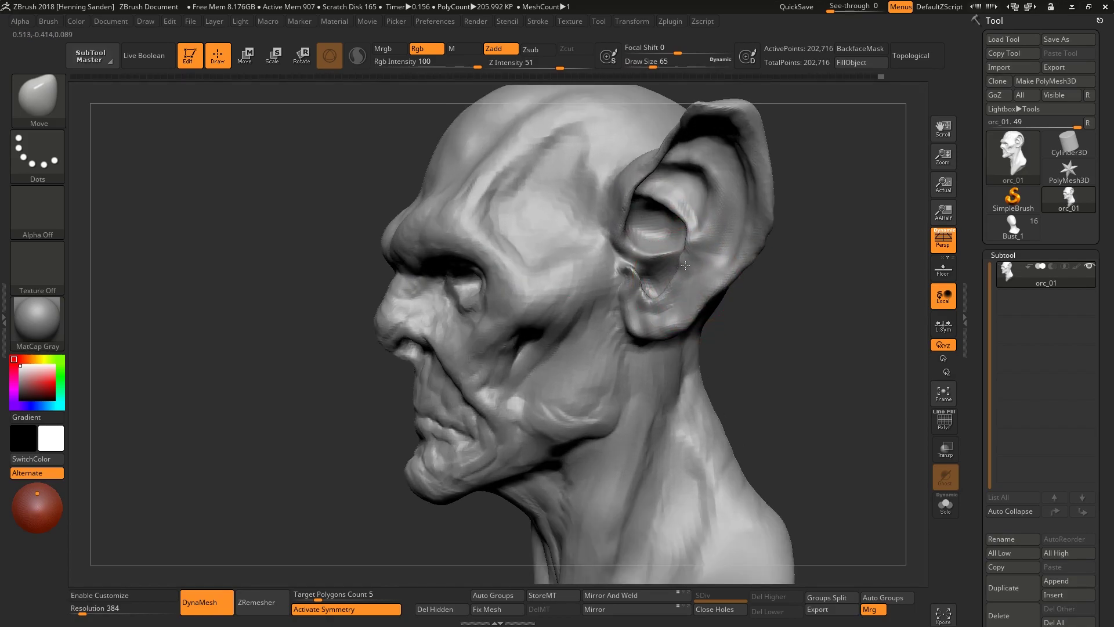
Face the head frontally and try brush sizes 167, 262, 202 and 132, settling at 104
right_click_drag(676, 232, 696, 247)
mouse_move(694, 198)
right_mouse_down()
mouse_move(709, 262)
mouse_move(682, 255)
mouse_move(710, 210)
mouse_move(684, 199)
mouse_move(693, 212)
mouse_move(684, 211)
mouse_move(684, 241)
mouse_move(615, 230)
mouse_move(667, 214)
mouse_move(684, 194)
right_mouse_up()
key("s")
left_click(684, 212)
key("s")
left_click(719, 213)
key("s")
left_click(655, 238)
key("s")
left_click(638, 233)
key("bracketleft")
key("bracketleft")
Pull the inner ear downward with the Move brush from a close side view
right_click_drag(662, 193, 629, 231)
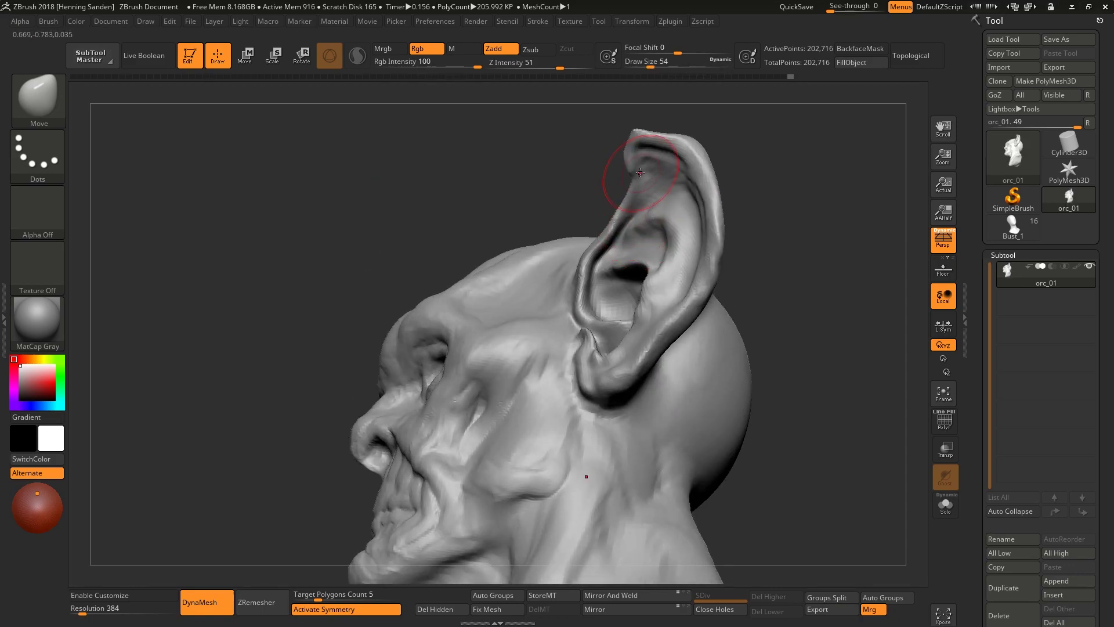
mouse_move(637, 172)
right_mouse_down()
mouse_move(654, 228)
mouse_move(654, 211)
mouse_move(637, 263)
right_mouse_up()
left_click_drag(637, 263, 639, 286)
mouse_move(623, 249)
right_mouse_down()
mouse_move(637, 246)
mouse_move(650, 308)
right_mouse_up()
mouse_move(641, 256)
right_mouse_down()
mouse_move(640, 283)
mouse_move(636, 239)
mouse_move(612, 269)
right_mouse_up()
Mask the area around the eyes from the front, then clear that mask
key("ctrl")
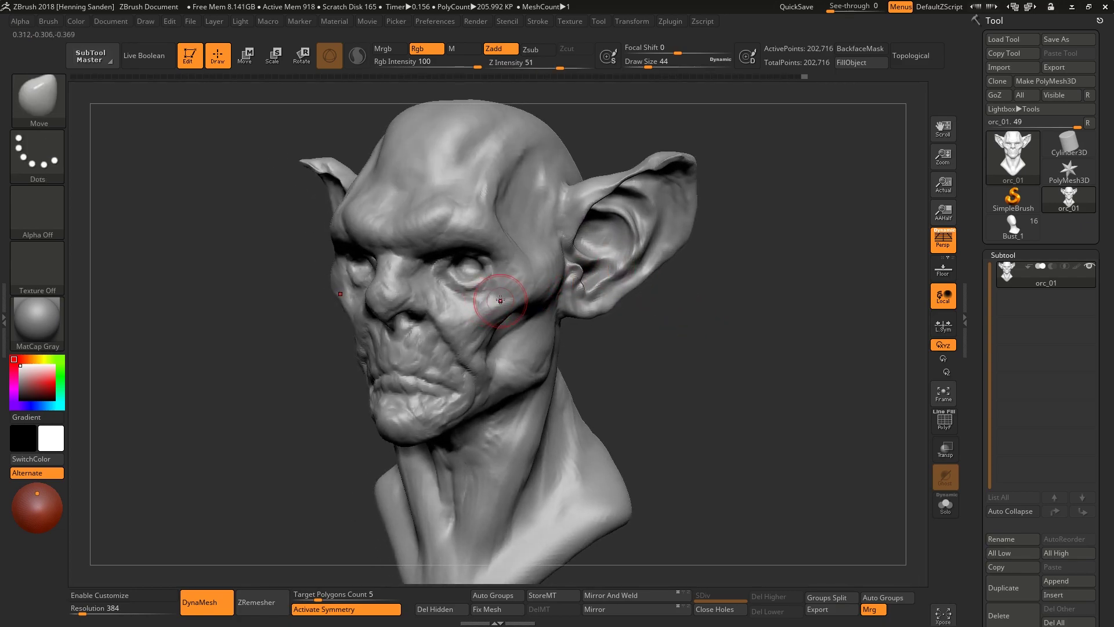
right_click_drag(500, 298, 441, 248)
key("ctrl")
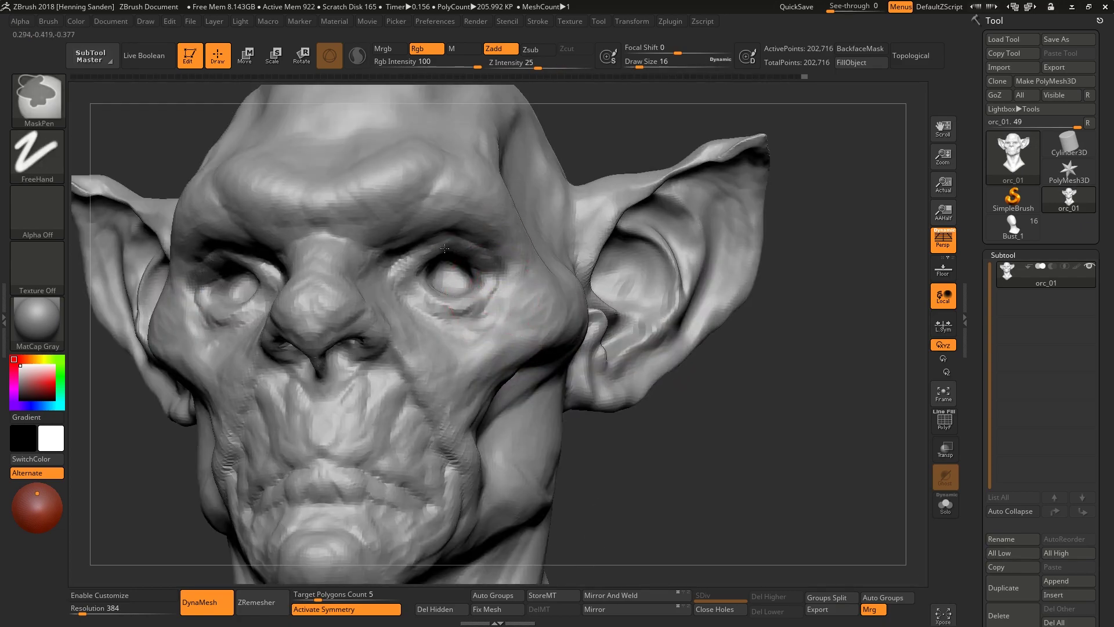
mouse_move(441, 248)
left_mouse_down("ctrl")
mouse_move(410, 274)
mouse_move(493, 307)
mouse_move(519, 273)
left_mouse_up("ctrl")
left_click_drag(741, 310, 749, 314, "ctrl")
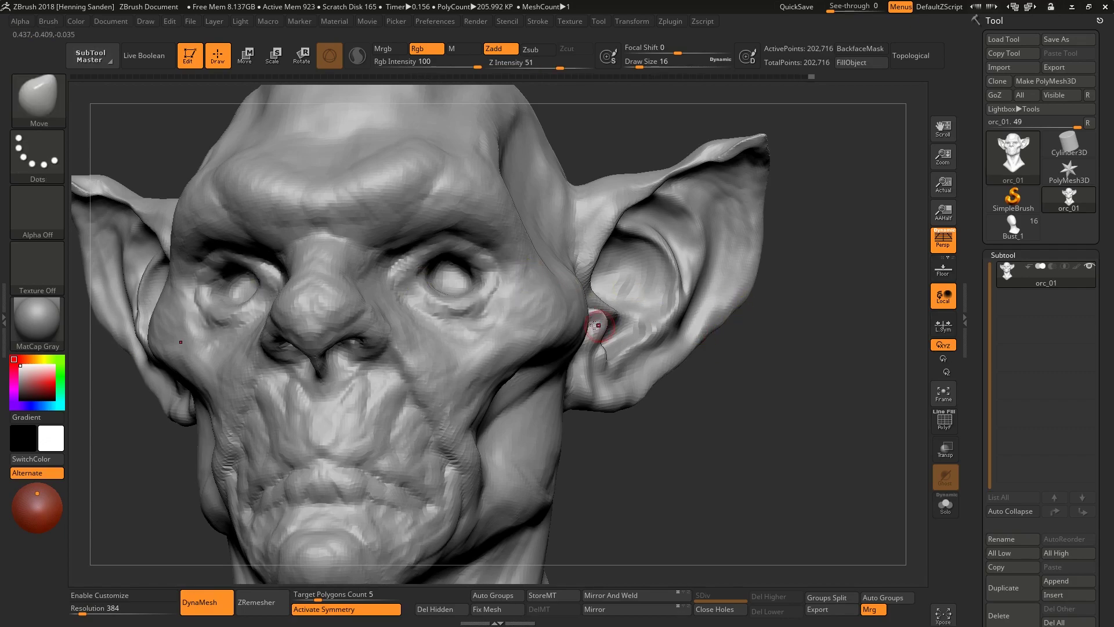
key("f")
Set the brush size to 39 and smooth the inner ear surface
right_click_drag(543, 257, 542, 353)
key("s")
left_click_drag(495, 322, 507, 322)
key("f")
key("shift")
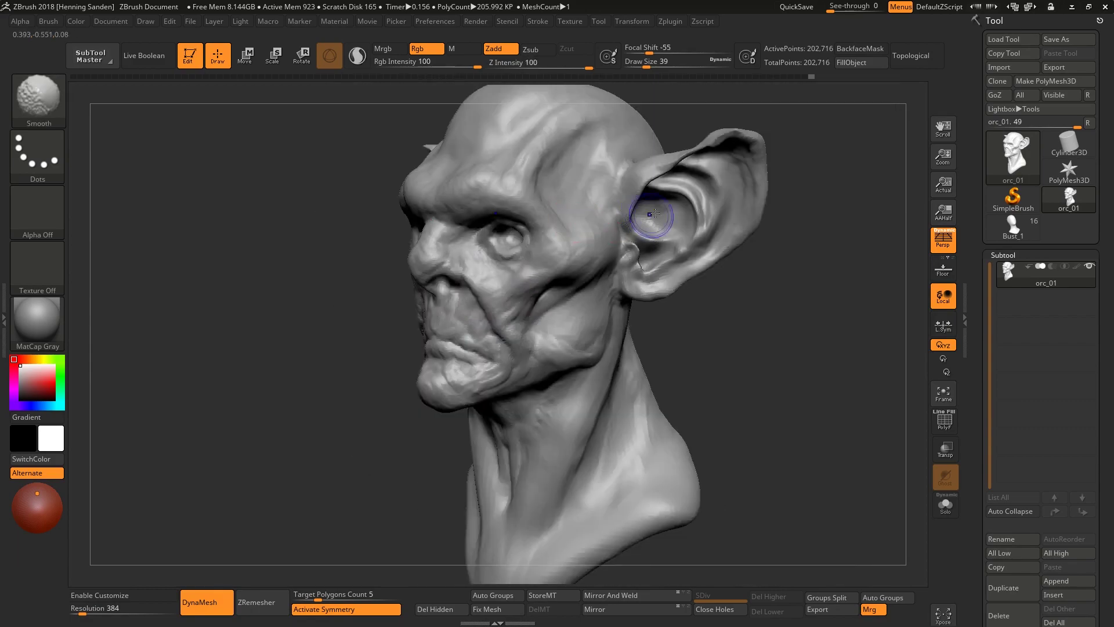
mouse_move(656, 213)
right_mouse_down()
mouse_move(698, 192)
mouse_move(530, 211)
mouse_move(459, 269)
mouse_move(477, 255)
mouse_move(468, 262)
mouse_move(507, 267)
right_mouse_up()
Push the brow and nose forward in side profile with Move brush sizes from 136 to 80
key("s")
left_click_drag(545, 282, 586, 282)
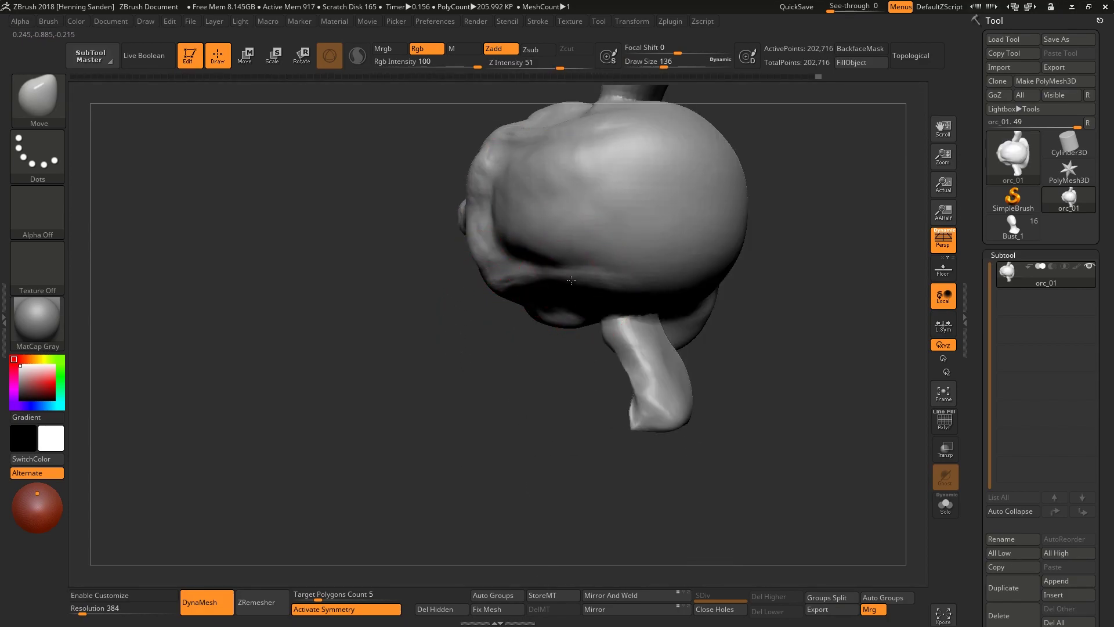
mouse_move(689, 274)
right_mouse_down()
mouse_move(603, 290)
mouse_move(499, 151)
right_mouse_up()
key("s")
left_click_drag(498, 232, 471, 232)
right_click_drag(485, 232, 460, 244)
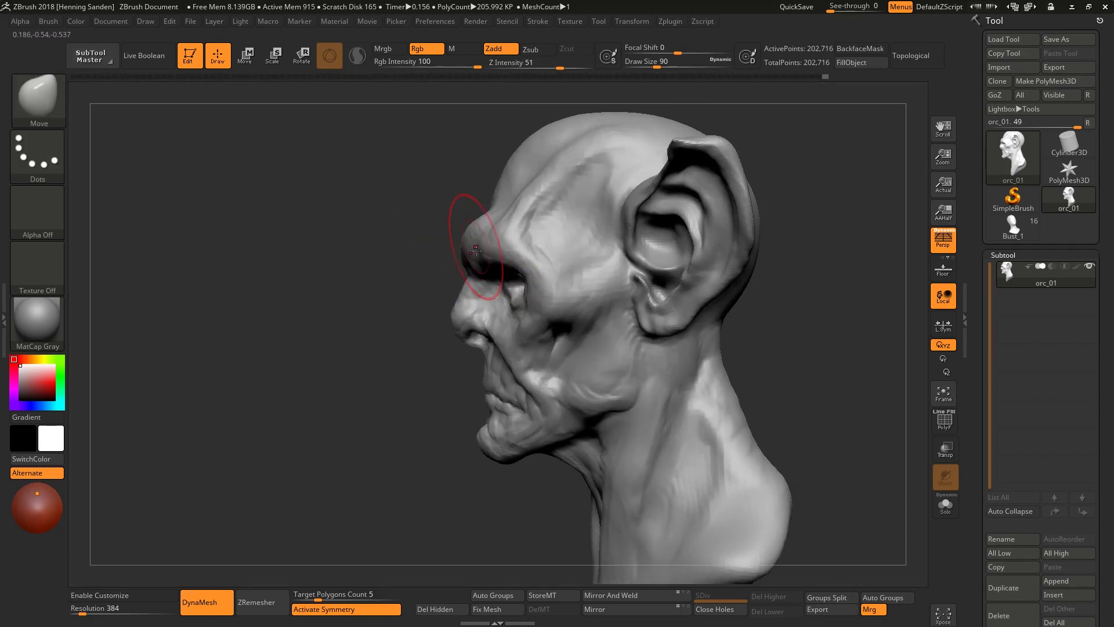
mouse_move(472, 348)
right_mouse_down("alt")
mouse_move(528, 367)
mouse_move(508, 266)
right_mouse_up("alt")
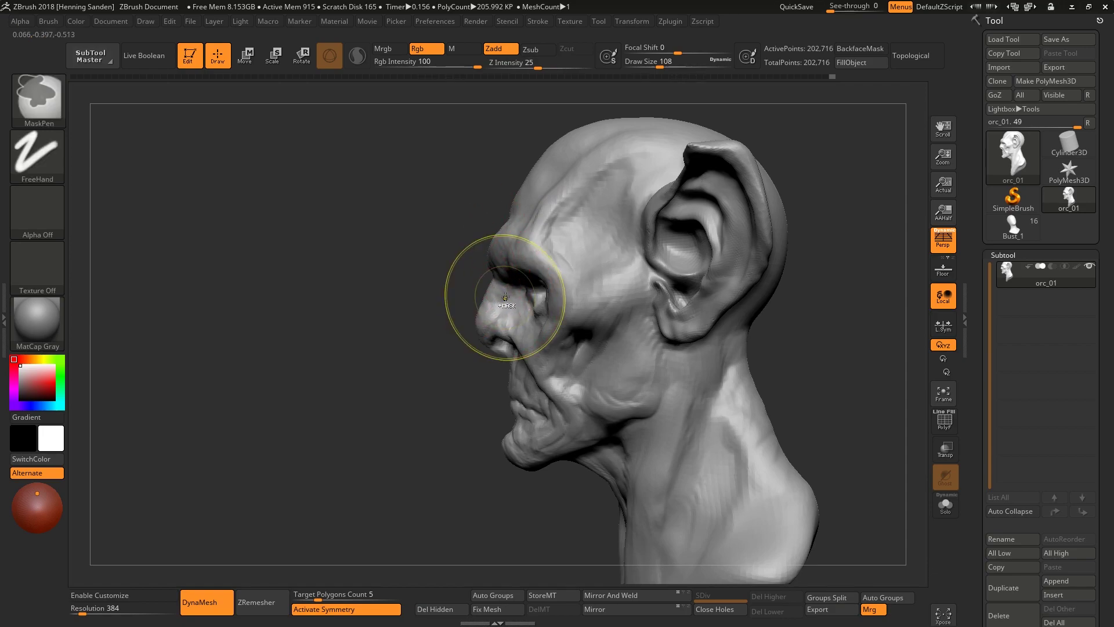
key("s")
left_click_drag(497, 298, 488, 299)
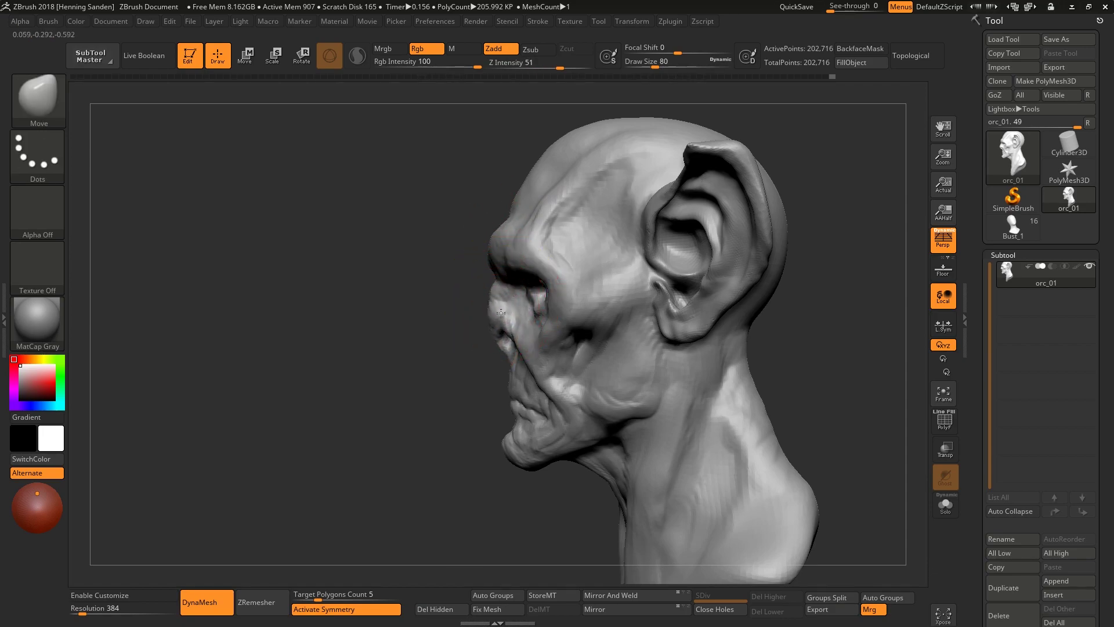
mouse_move(504, 326)
right_mouse_down()
mouse_move(581, 325)
mouse_move(498, 330)
mouse_move(560, 249)
mouse_move(498, 311)
mouse_move(512, 322)
mouse_move(508, 313)
mouse_move(545, 307)
mouse_move(505, 323)
mouse_move(517, 335)
mouse_move(511, 317)
mouse_move(496, 322)
mouse_move(530, 323)
mouse_move(533, 348)
mouse_move(521, 329)
mouse_move(548, 325)
mouse_move(510, 341)
right_mouse_up()
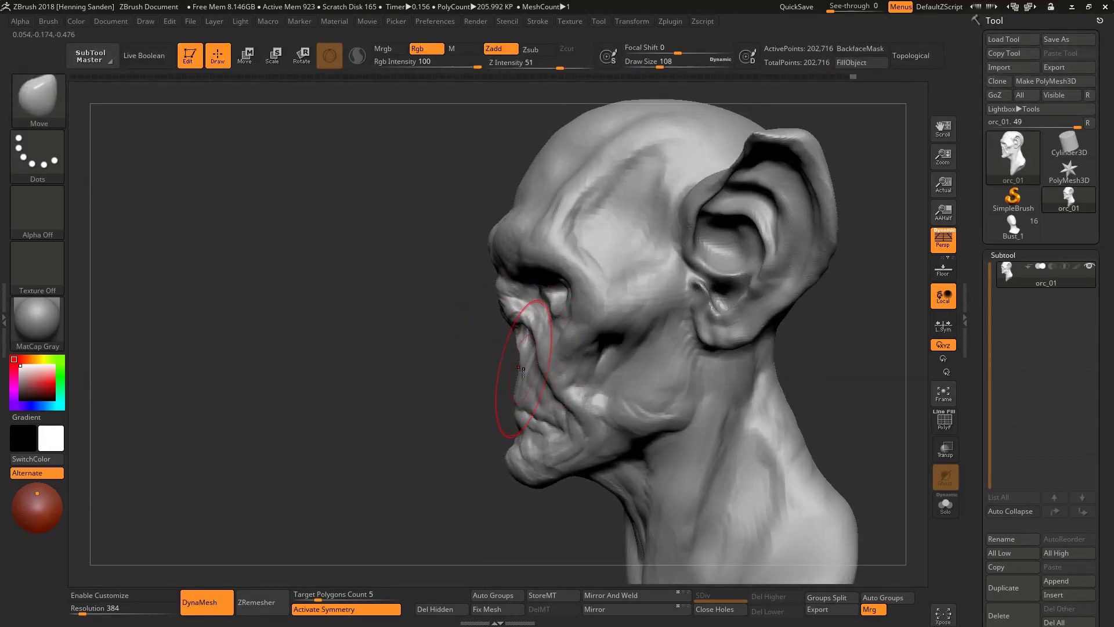
right_click_drag(522, 409, 510, 312)
key("s")
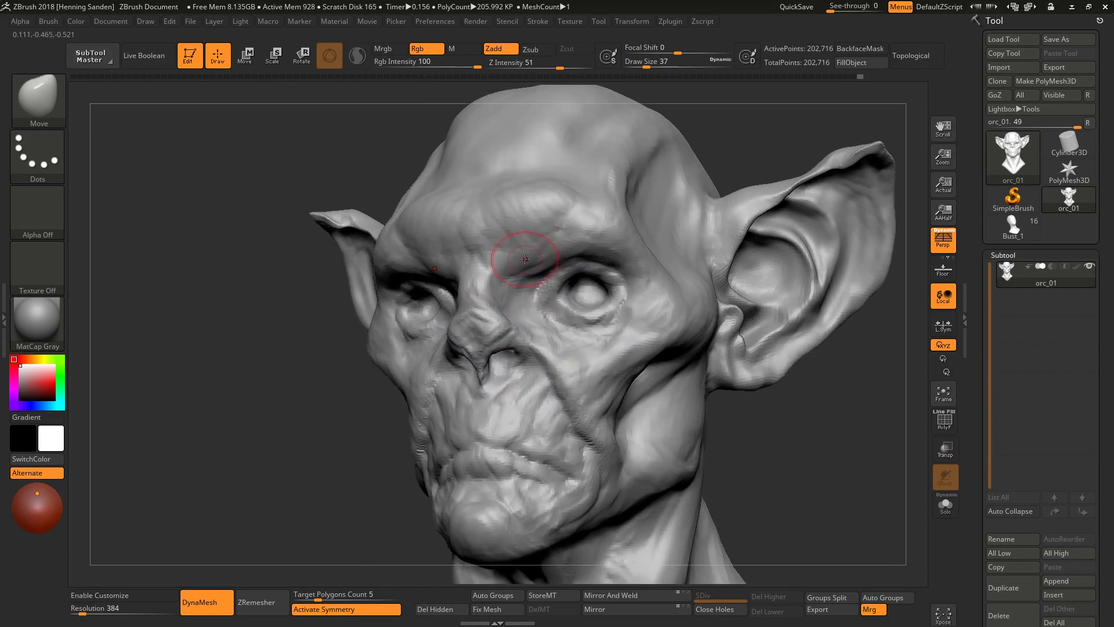
key("b")
key("c")
key("b")
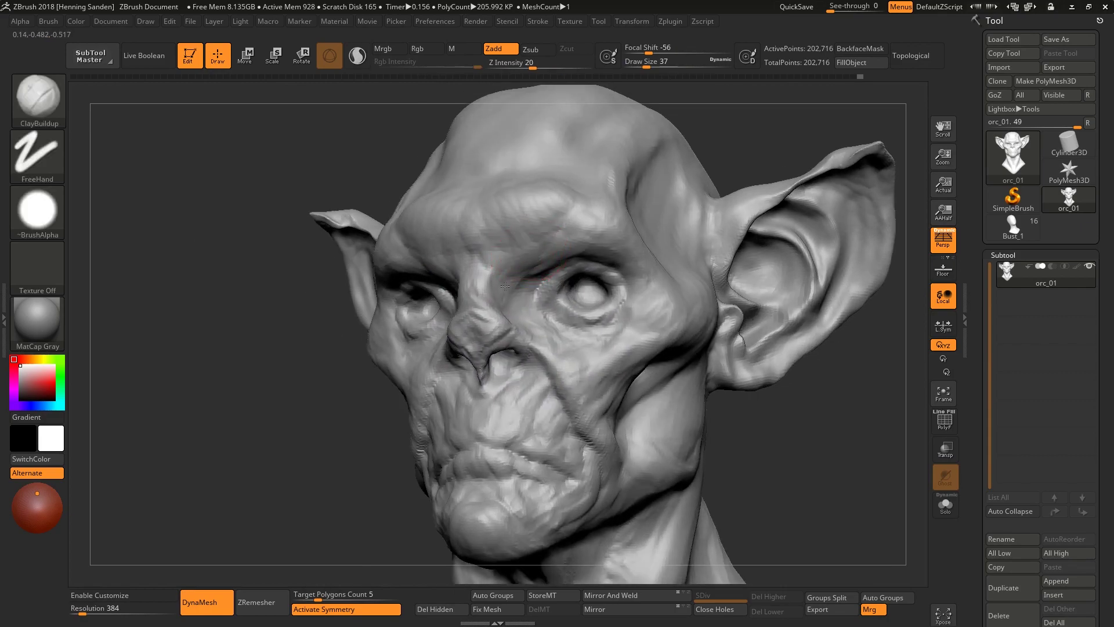
mouse_move(507, 274)
right_mouse_down()
mouse_move(497, 264)
mouse_move(522, 286)
mouse_move(591, 281)
mouse_move(558, 295)
right_mouse_up()
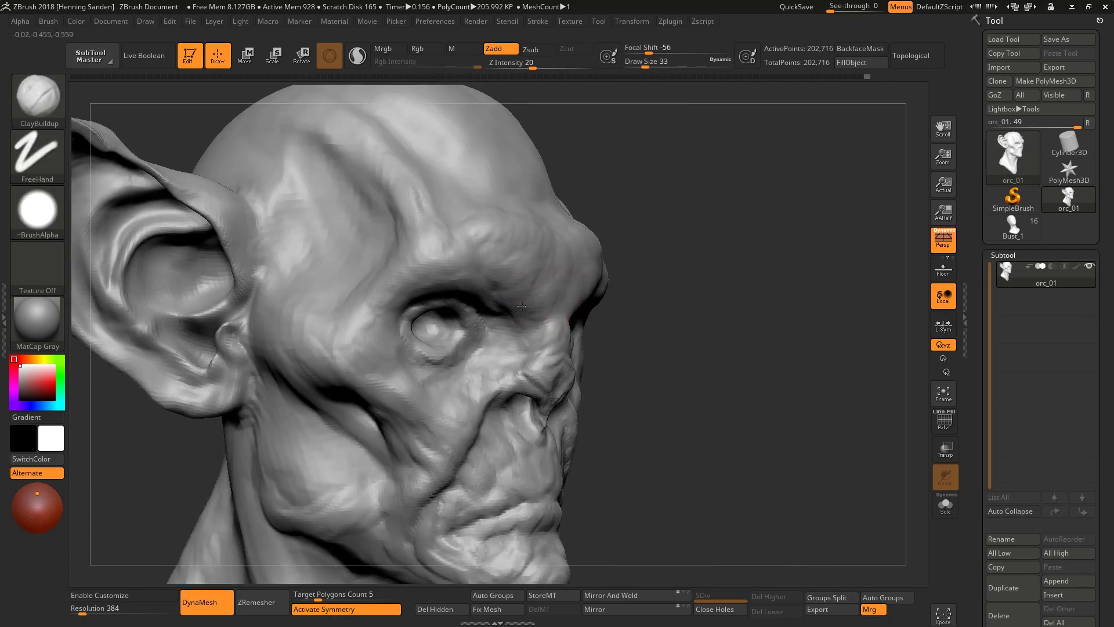
mouse_move(502, 267)
right_mouse_down("ctrl")
mouse_move(577, 256)
mouse_move(623, 278)
right_mouse_up("ctrl")
mouse_move(647, 225)
right_mouse_down()
mouse_move(642, 256)
mouse_move(605, 296)
mouse_move(616, 323)
mouse_move(529, 361)
mouse_move(529, 342)
right_mouse_up()
key("s")
left_click_drag(529, 342, 515, 351)
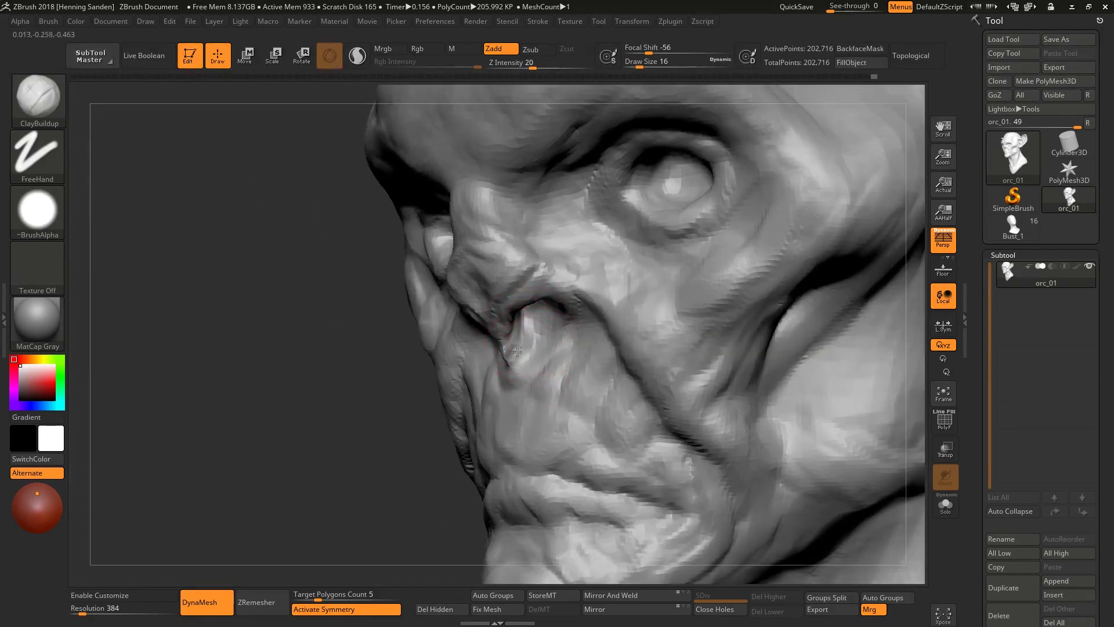
mouse_move(544, 334)
right_mouse_down()
mouse_move(510, 314)
mouse_move(510, 365)
mouse_move(523, 357)
right_mouse_up()
mouse_move(509, 313)
right_mouse_down("shift")
mouse_move(510, 281)
mouse_move(554, 268)
mouse_move(560, 320)
right_mouse_up("shift")
right_click_drag(609, 288, 665, 372)
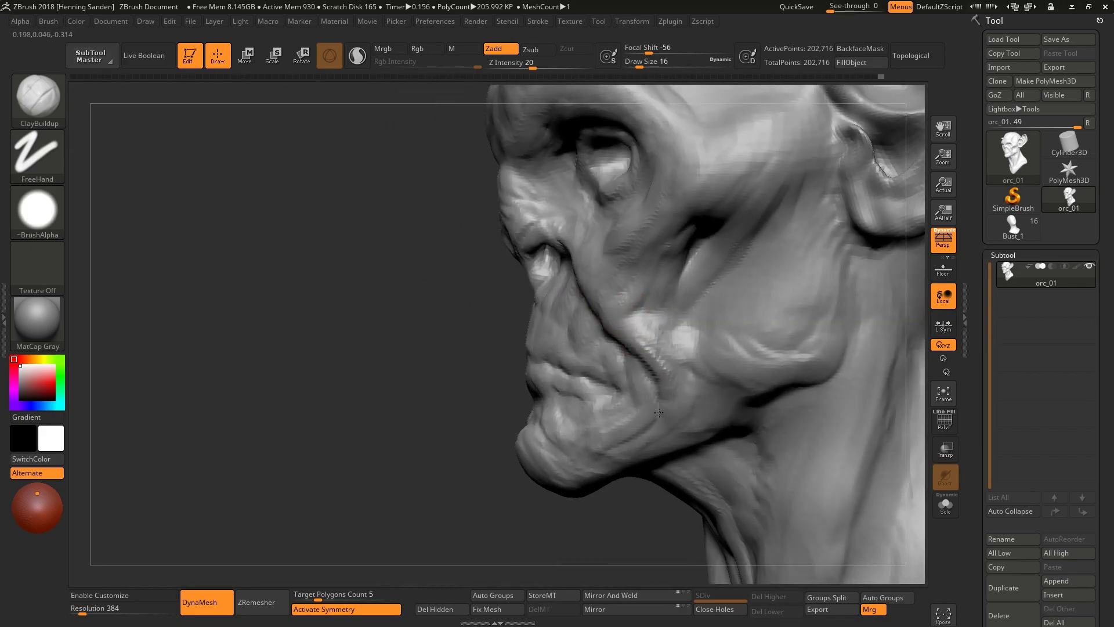
mouse_move(682, 293)
right_mouse_down()
mouse_move(499, 258)
mouse_move(497, 276)
mouse_move(510, 194)
mouse_move(540, 288)
mouse_move(485, 227)
mouse_move(578, 261)
right_mouse_up()
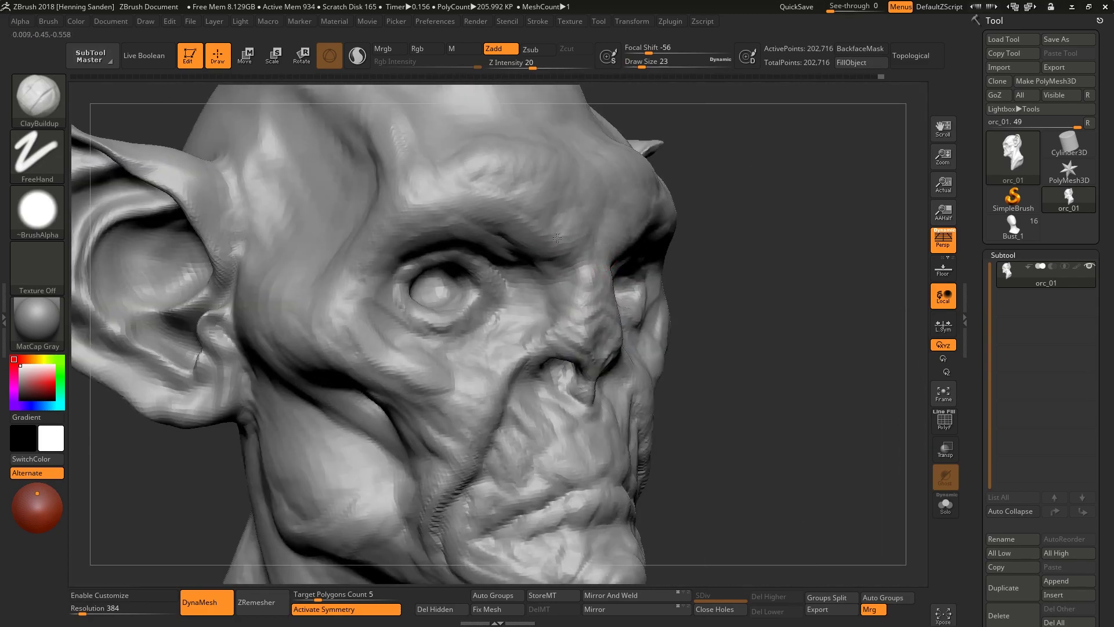
right_click_drag(576, 221, 565, 297)
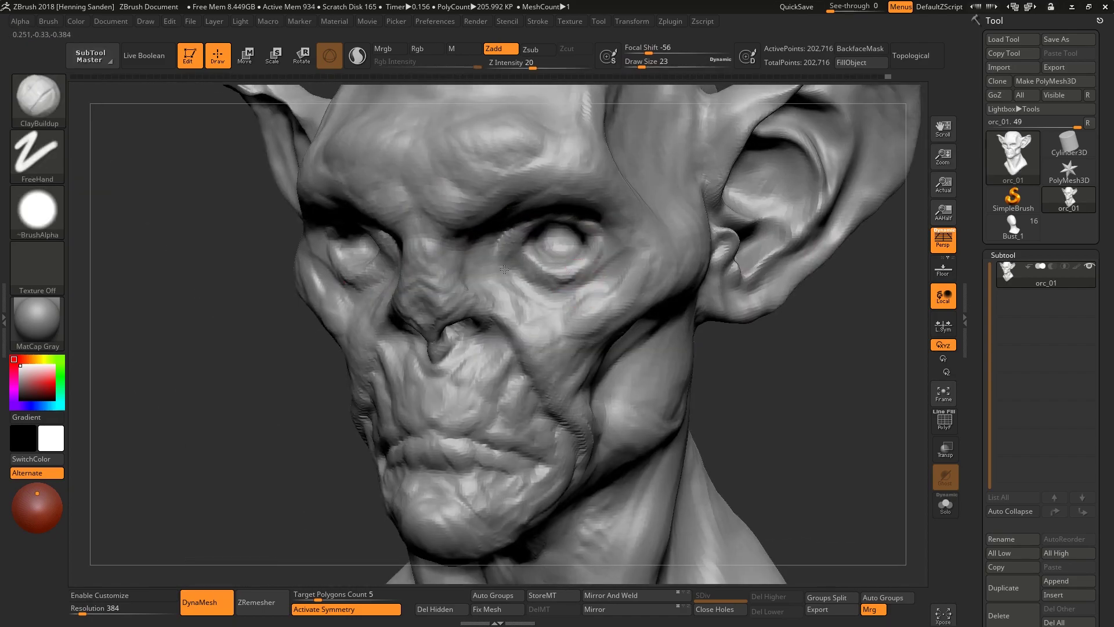
right_click_drag(503, 266, 626, 291)
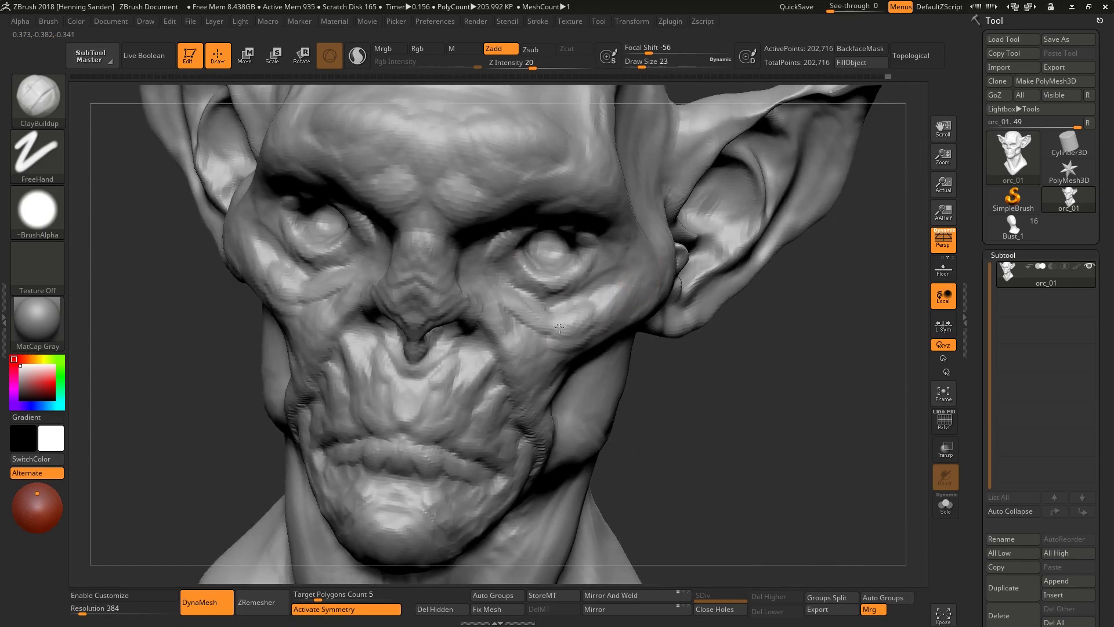
mouse_move(566, 326)
right_mouse_down()
mouse_move(572, 278)
mouse_move(458, 305)
mouse_move(438, 312)
mouse_move(442, 327)
mouse_move(432, 297)
mouse_move(409, 297)
right_mouse_up()
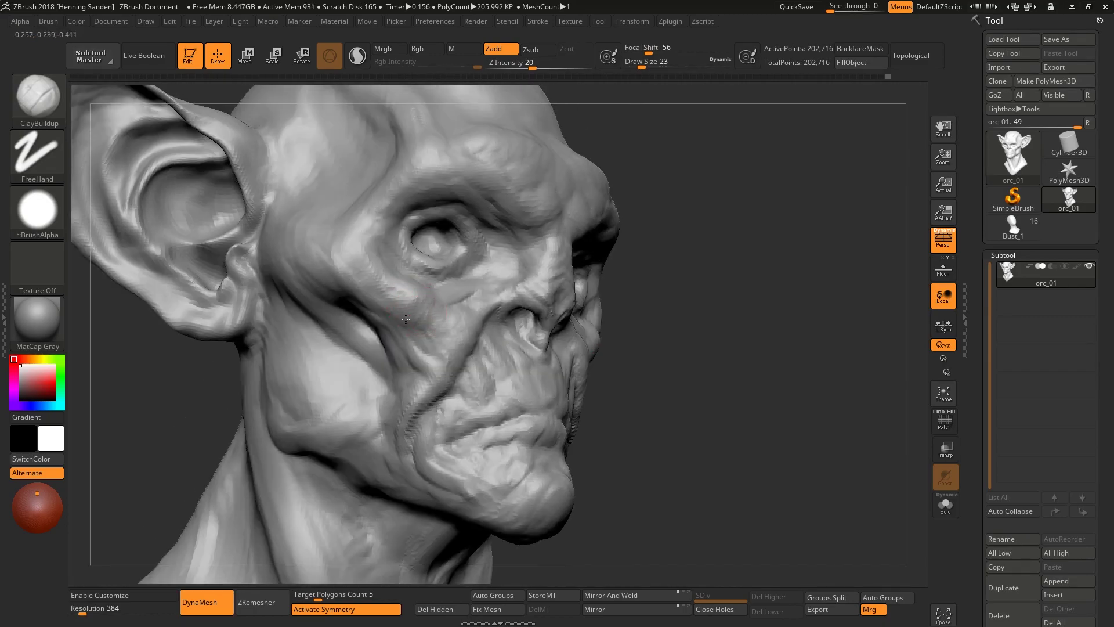
mouse_move(393, 304)
right_mouse_down()
mouse_move(423, 311)
mouse_move(422, 294)
mouse_move(335, 252)
right_mouse_up()
mouse_move(306, 306)
right_mouse_down()
mouse_move(348, 287)
mouse_move(419, 294)
mouse_move(410, 280)
mouse_move(457, 238)
mouse_move(497, 248)
mouse_move(510, 267)
mouse_move(460, 281)
mouse_move(436, 295)
mouse_move(442, 306)
mouse_move(447, 249)
mouse_move(448, 270)
mouse_move(447, 248)
mouse_move(483, 291)
mouse_move(464, 316)
mouse_move(556, 311)
mouse_move(530, 325)
right_mouse_up()
key("b")
key("m")
key("v")
key("bracketright")
key("bracketright")
key("bracketright")
key("bracketright")
key("bracketright")
key("bracketleft")
key("bracketleft")
key("bracketright")
key("bracketleft")
key("bracketleft")
key("bracketleft")
key("bracketleft")
key("bracketleft")
key("bracketleft")
key("s")
left_click_drag(533, 368, 557, 368)
mouse_move(510, 399)
right_mouse_down()
mouse_move(486, 338)
mouse_move(552, 323)
mouse_move(560, 342)
mouse_move(570, 335)
mouse_move(510, 295)
right_mouse_up()
key("b")
key("c")
key("b")
key("bracketleft")
key("bracketleft")
key("bracketleft")
right_click_drag(475, 331, 487, 278, "ctrl")
At brush size 22, stroke a little ClayBuildup onto the cheek from the side
mouse_move(488, 278)
right_mouse_down("ctrl")
mouse_move(477, 272)
mouse_move(508, 282)
right_mouse_up("ctrl")
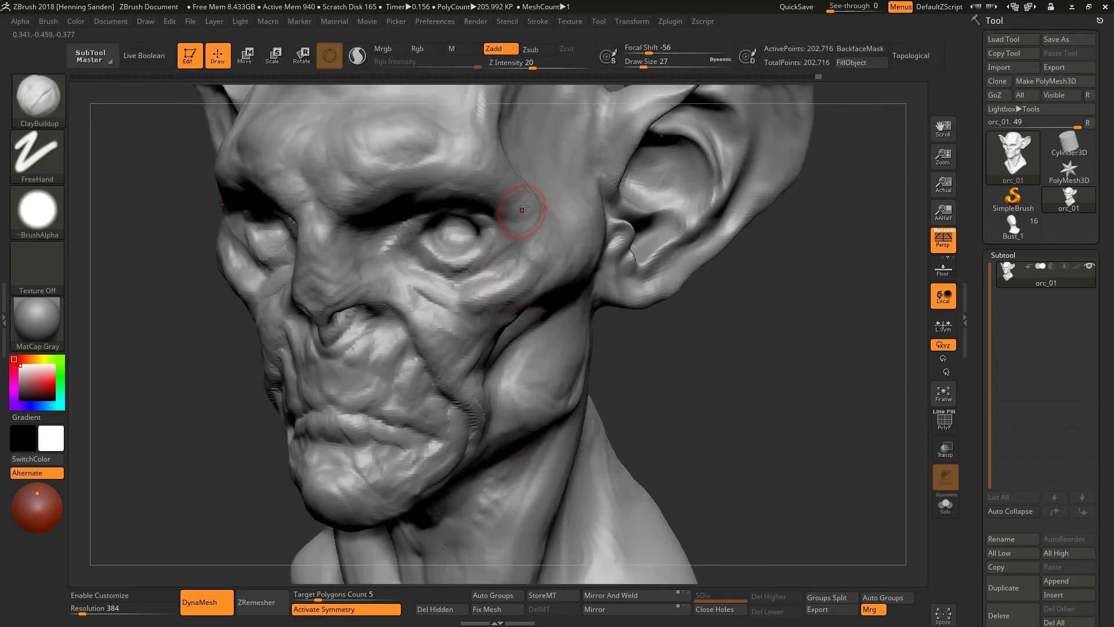
mouse_move(524, 201)
right_mouse_down()
mouse_move(507, 209)
mouse_move(520, 282)
mouse_move(510, 282)
mouse_move(528, 281)
mouse_move(473, 329)
mouse_move(436, 318)
mouse_move(456, 294)
mouse_move(445, 298)
mouse_move(449, 278)
mouse_move(406, 279)
mouse_move(406, 256)
mouse_move(406, 278)
mouse_move(424, 293)
mouse_move(492, 327)
mouse_move(494, 292)
right_mouse_up()
type("22")
key("Return")
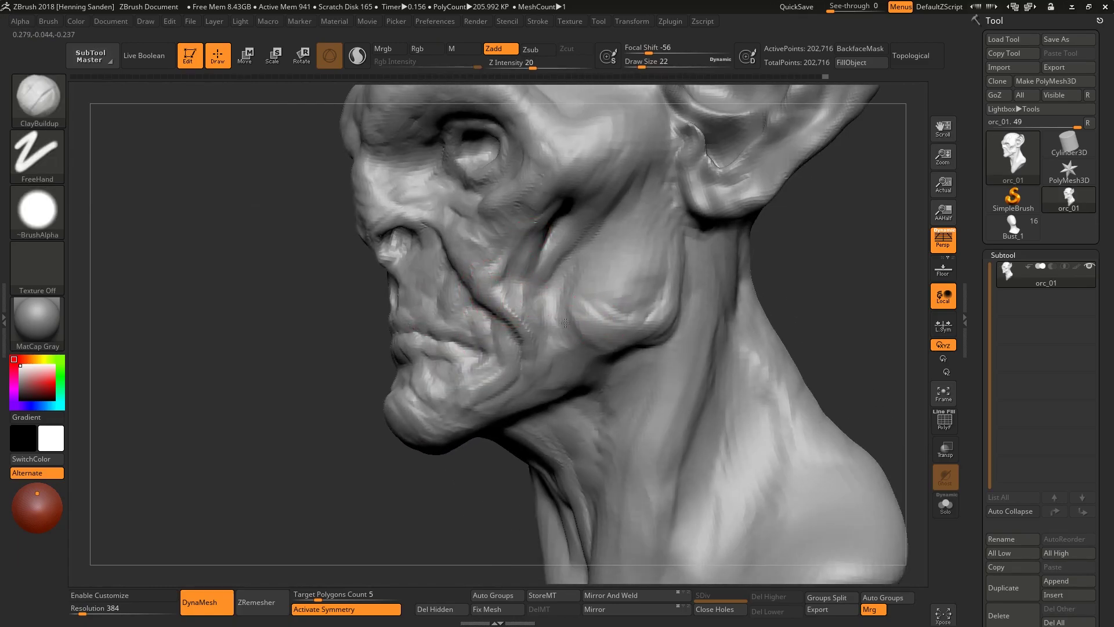
left_click_drag(565, 324, 559, 270)
right_click_drag(593, 327, 619, 319)
mouse_move(576, 289)
right_mouse_down()
mouse_move(612, 324)
mouse_move(516, 248)
mouse_move(510, 297)
mouse_move(575, 235)
mouse_move(522, 244)
mouse_move(551, 256)
mouse_move(510, 249)
mouse_move(541, 300)
mouse_move(472, 298)
mouse_move(534, 249)
mouse_move(574, 250)
mouse_move(531, 297)
mouse_move(559, 262)
mouse_move(561, 279)
right_mouse_up()
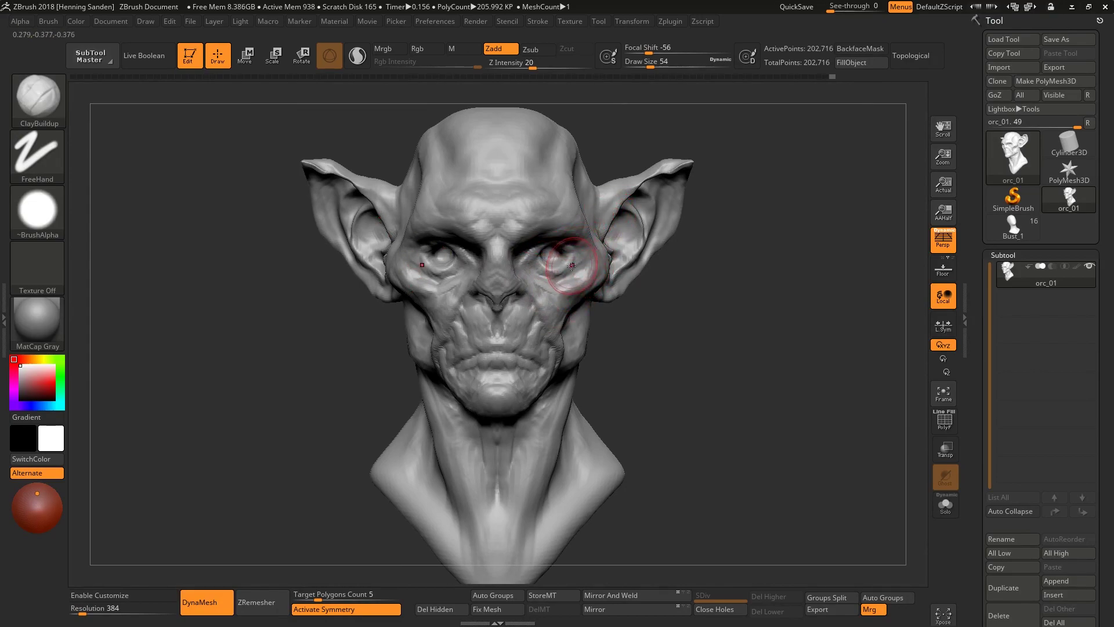
mouse_move(571, 266)
right_mouse_down()
mouse_move(562, 324)
mouse_move(596, 298)
mouse_move(589, 323)
mouse_move(595, 306)
mouse_move(636, 312)
mouse_move(654, 298)
right_mouse_up()
Switch to a smaller Move brush and turn the head to a three-quarter profile
mouse_move(636, 255)
right_mouse_down()
mouse_move(634, 236)
mouse_move(615, 264)
mouse_move(532, 300)
mouse_move(561, 325)
mouse_move(592, 249)
mouse_move(701, 286)
mouse_move(597, 238)
mouse_move(609, 274)
mouse_move(612, 262)
mouse_move(551, 255)
mouse_move(560, 265)
mouse_move(580, 269)
mouse_move(578, 246)
mouse_move(567, 249)
right_mouse_up()
key("[")
key("[")
key("[")
key("b")
key("m")
key("v")
key("bracketleft")
key("bracketright")
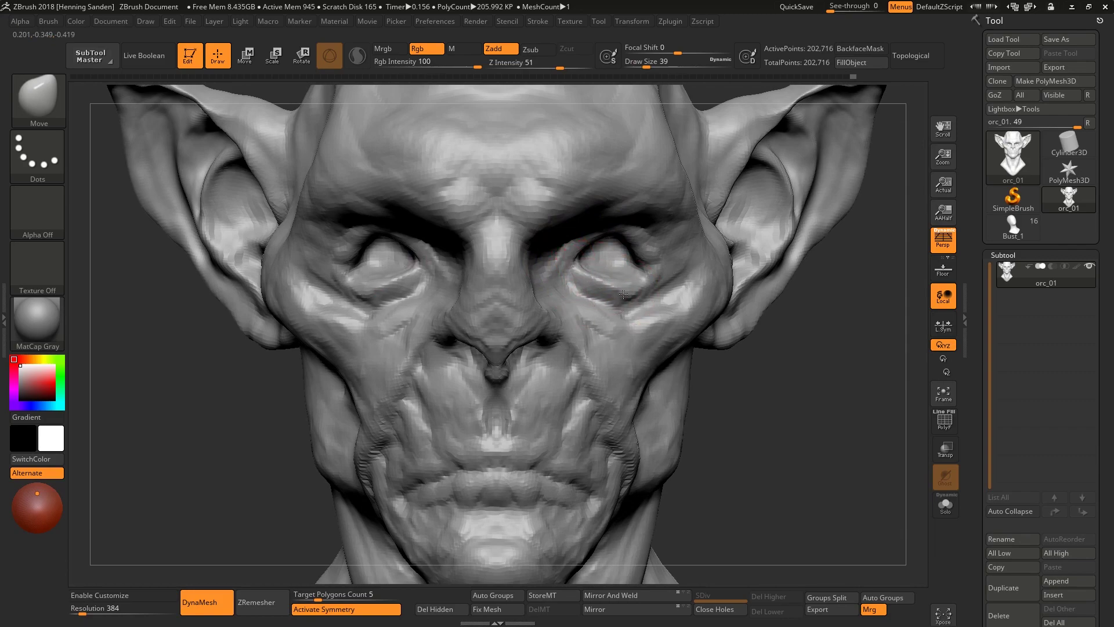
mouse_move(595, 288)
right_mouse_down()
mouse_move(572, 268)
mouse_move(582, 276)
mouse_move(587, 254)
mouse_move(571, 249)
mouse_move(631, 261)
mouse_move(615, 258)
mouse_move(620, 273)
right_mouse_up()
key("s")
mouse_move(632, 251)
left_mouse_down()
mouse_move(603, 251)
mouse_move(595, 263)
left_mouse_up()
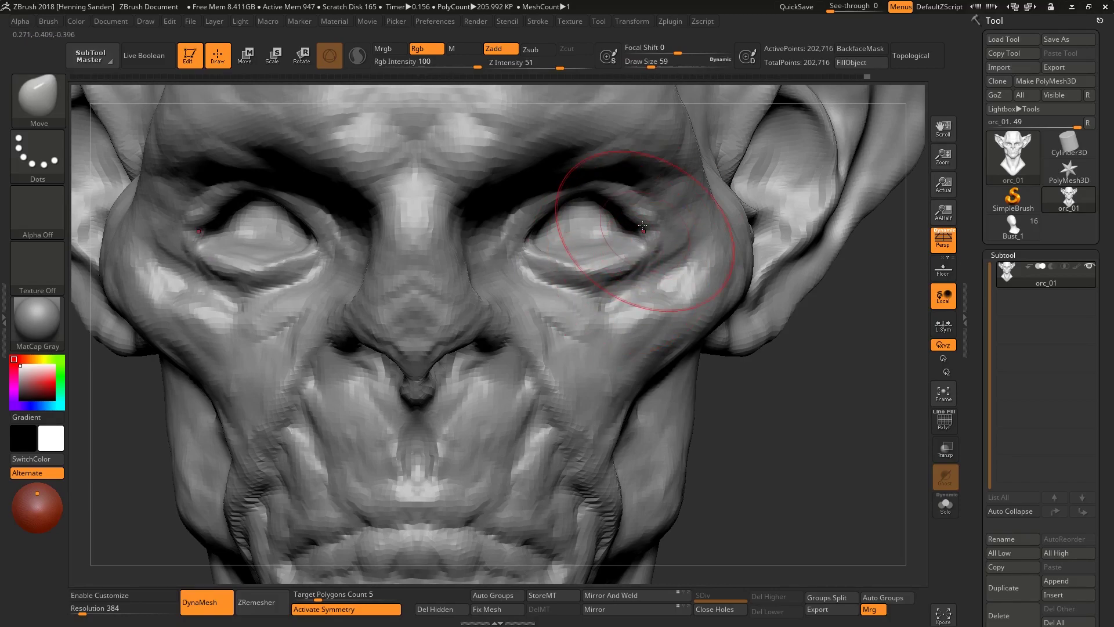
mouse_move(638, 221)
right_mouse_down("ctrl")
mouse_move(627, 211)
mouse_move(644, 243)
mouse_move(622, 260)
mouse_move(632, 224)
mouse_move(667, 224)
mouse_move(546, 250)
mouse_move(580, 237)
mouse_move(547, 224)
mouse_move(581, 230)
mouse_move(565, 237)
mouse_move(604, 238)
mouse_move(620, 278)
mouse_move(572, 248)
mouse_move(634, 268)
mouse_move(674, 246)
mouse_move(597, 224)
right_mouse_up("ctrl")
Pull the brow above the eye outward with a very small Move brush
key("bracketleft")
key("bracketleft")
key("bracketleft")
key("bracketleft")
key("bracketleft")
key("bracketleft")
key("bracketright")
key("bracketright")
key("bracketleft")
key("bracketright")
key("bracketright")
key("bracketleft")
key("bracketleft")
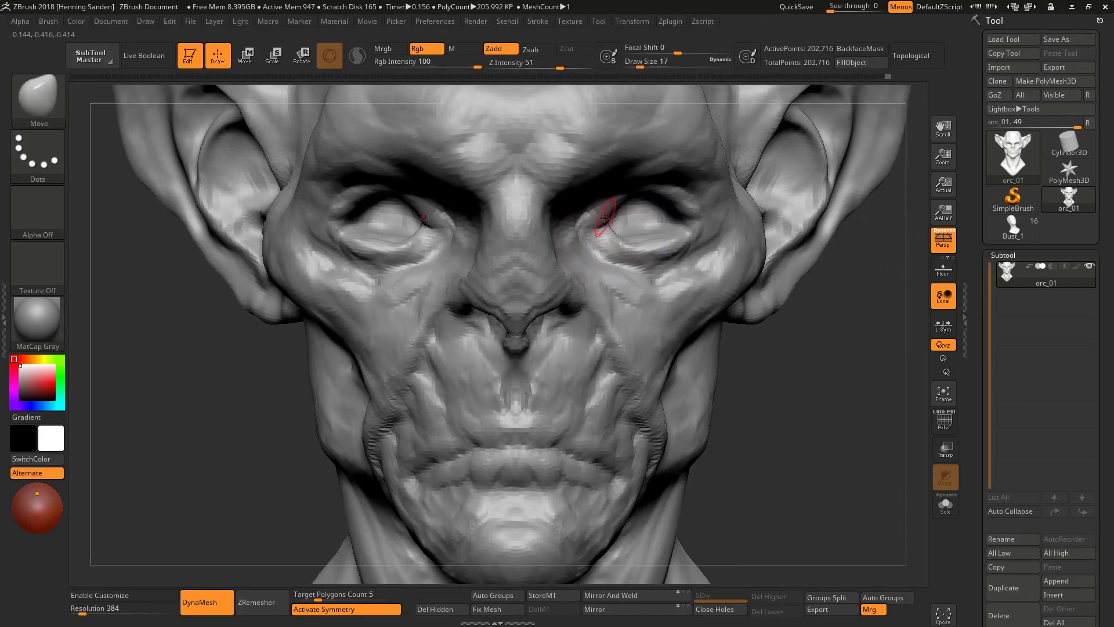
left_click_drag(647, 189, 687, 194)
mouse_move(706, 209)
right_mouse_down()
mouse_move(560, 227)
mouse_move(685, 251)
mouse_move(655, 180)
mouse_move(645, 226)
mouse_move(625, 232)
mouse_move(653, 214)
mouse_move(661, 230)
right_mouse_up()
Add small ClayBuildup strokes beside the eye, then bring the face to a close front view
key("b")
key("c")
key("b")
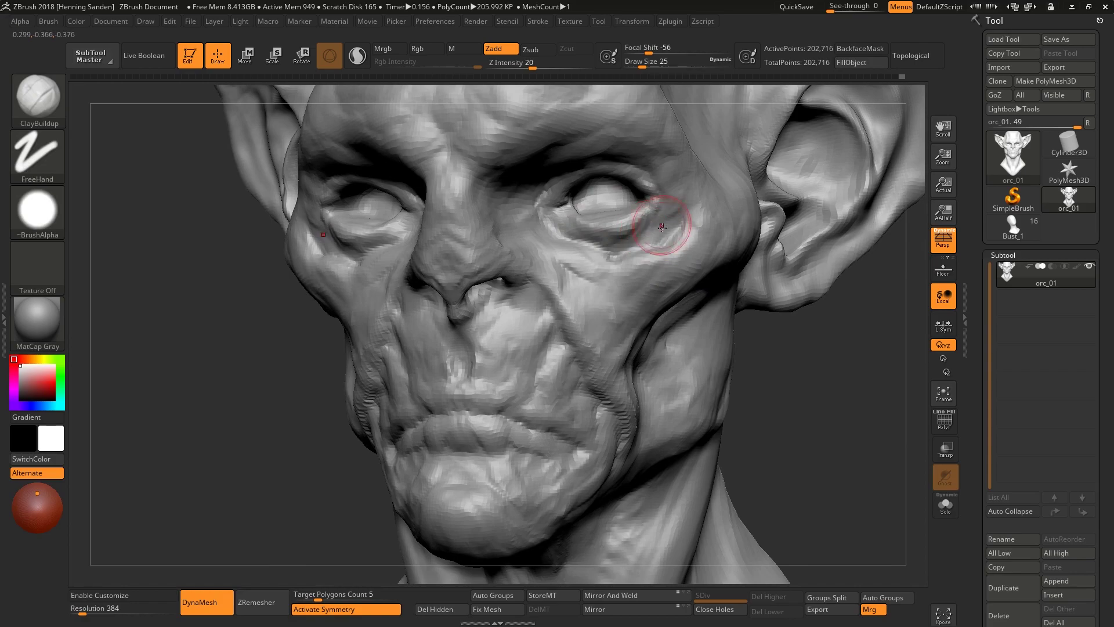
left_click_drag(593, 239, 597, 232)
right_click_drag(598, 232, 662, 232)
left_click_drag(668, 208, 603, 260)
key("f")
mouse_move(603, 260)
right_mouse_down()
mouse_move(580, 255)
mouse_move(666, 254)
mouse_move(603, 244)
mouse_move(597, 224)
mouse_move(607, 256)
mouse_move(566, 240)
right_mouse_up()
Shift the inner eye corner and reshape both eyelids symmetrically with a smaller Move brush
key("b")
key("s")
key("t")
mouse_move(516, 287)
right_mouse_down()
mouse_move(541, 255)
mouse_move(510, 244)
mouse_move(473, 273)
mouse_move(487, 328)
mouse_move(452, 368)
right_mouse_up()
mouse_move(573, 278)
right_mouse_down("ctrl")
mouse_move(566, 255)
mouse_move(554, 273)
right_mouse_up("ctrl")
key("b")
key("m")
key("v")
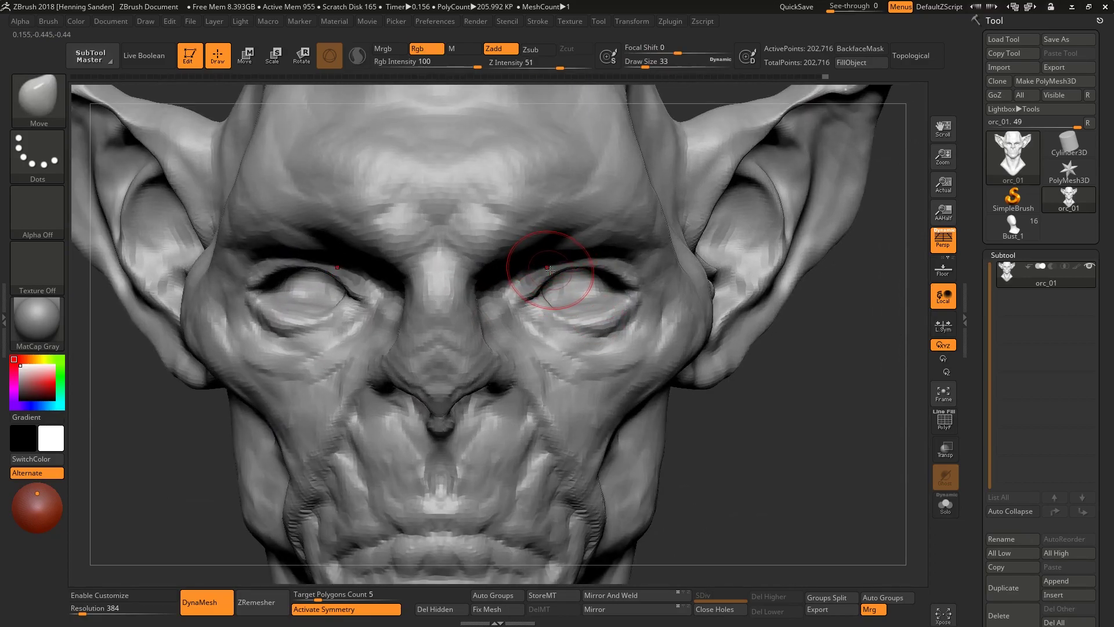
mouse_move(549, 268)
right_mouse_down()
mouse_move(583, 267)
mouse_move(518, 296)
right_mouse_up()
key("[")
left_click_drag(518, 296, 529, 285)
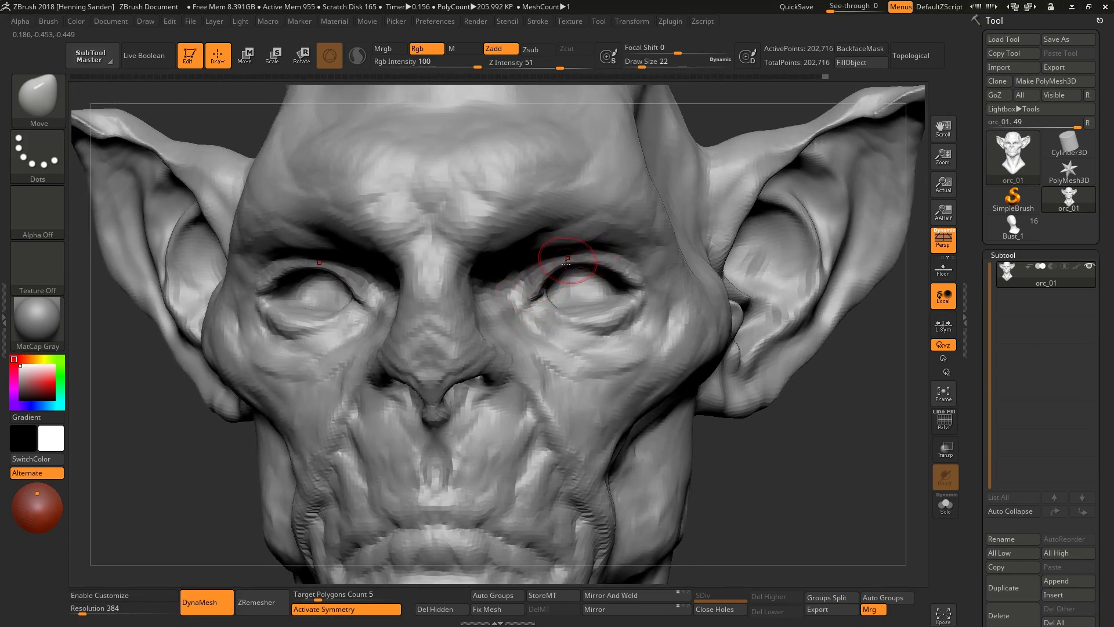
mouse_move(571, 281)
right_mouse_down()
mouse_move(574, 319)
mouse_move(541, 316)
mouse_move(562, 307)
mouse_move(537, 331)
mouse_move(599, 283)
mouse_move(506, 296)
right_mouse_up()
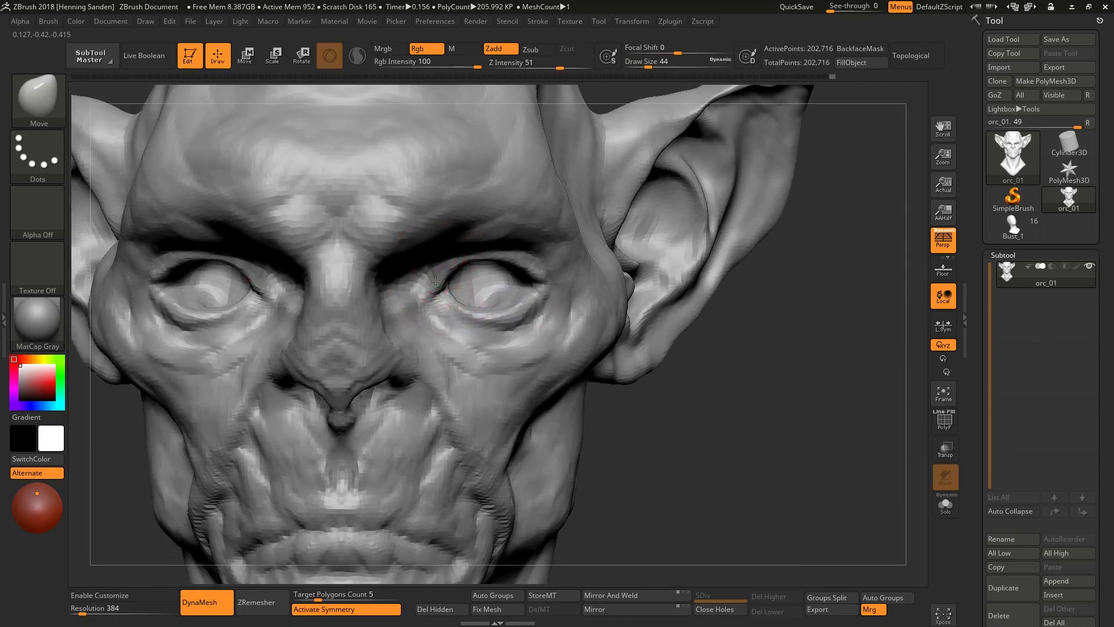
left_click_drag(461, 271, 457, 275)
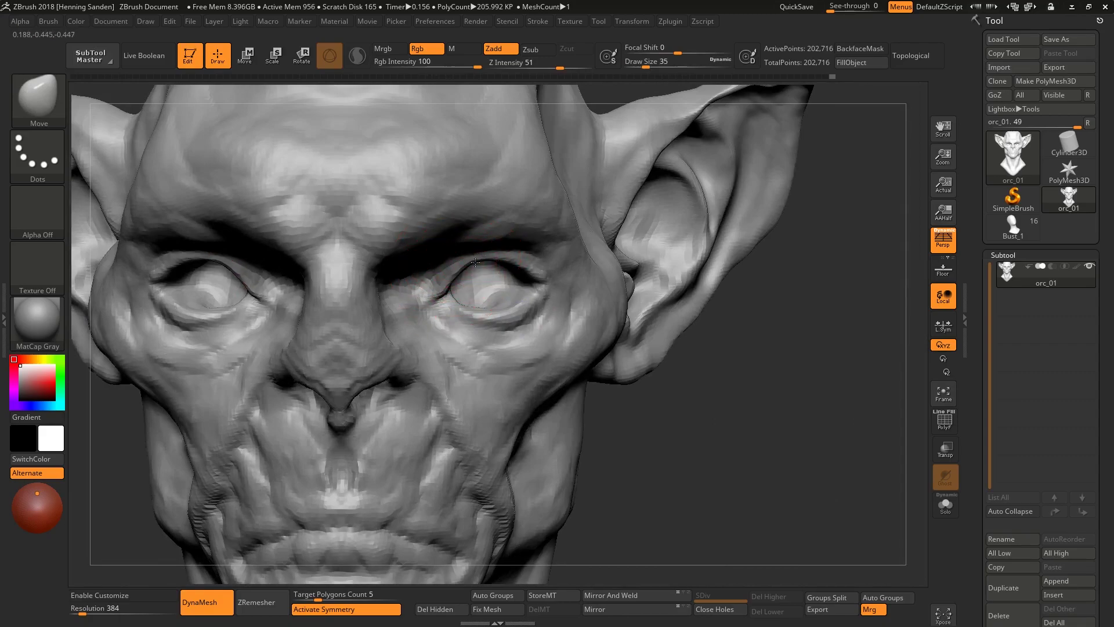
right_click_drag(460, 262, 508, 254)
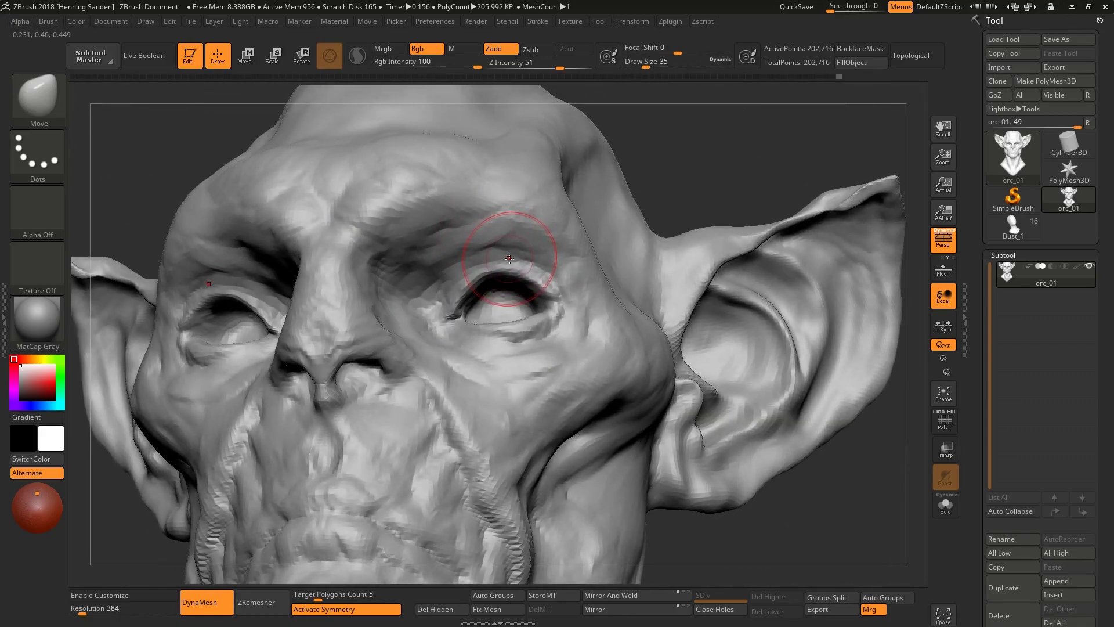
With a smaller DamStandard brush, carve a crease above the upper lid and a line under the eye
key("b")
key("d")
key("s")
key("bracketleft")
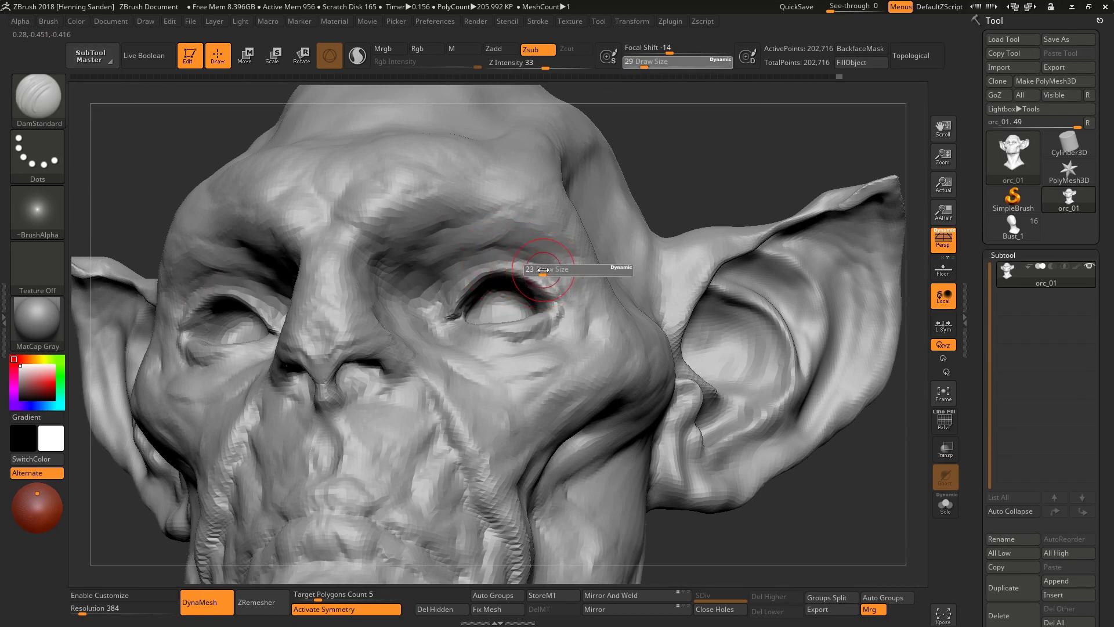
mouse_move(541, 246)
left_mouse_down()
mouse_move(474, 253)
mouse_move(461, 268)
mouse_move(498, 271)
mouse_move(488, 257)
left_mouse_up()
mouse_move(548, 275)
right_mouse_down()
mouse_move(558, 292)
mouse_move(534, 303)
mouse_move(546, 282)
mouse_move(539, 316)
right_mouse_up()
mouse_move(554, 322)
left_mouse_down()
mouse_move(522, 349)
mouse_move(534, 354)
mouse_move(501, 358)
mouse_move(457, 336)
mouse_move(479, 355)
mouse_move(459, 340)
left_mouse_up()
mouse_move(429, 328)
right_mouse_down()
mouse_move(446, 316)
mouse_move(432, 296)
mouse_move(542, 319)
mouse_move(556, 311)
mouse_move(538, 318)
mouse_move(540, 268)
mouse_move(529, 277)
mouse_move(506, 241)
right_mouse_up()
mouse_move(429, 287)
right_mouse_down()
mouse_move(443, 266)
mouse_move(455, 283)
mouse_move(481, 285)
mouse_move(536, 272)
mouse_move(458, 239)
mouse_move(486, 344)
mouse_move(502, 322)
mouse_move(456, 281)
mouse_move(400, 255)
mouse_move(410, 301)
mouse_move(450, 324)
mouse_move(423, 316)
mouse_move(421, 304)
mouse_move(360, 336)
mouse_move(336, 398)
right_mouse_up()
Set the Move brush to size 25 and push the lower-eyelid bulge outward
key("b")
key("m")
key("v")
key("bracketright")
key("bracketright")
key("bracketright")
key("bracketright")
type("s25")
key("bracketright")
key("bracketright")
key("bracketright")
key("bracketright")
key("bracketright")
key("bracketright")
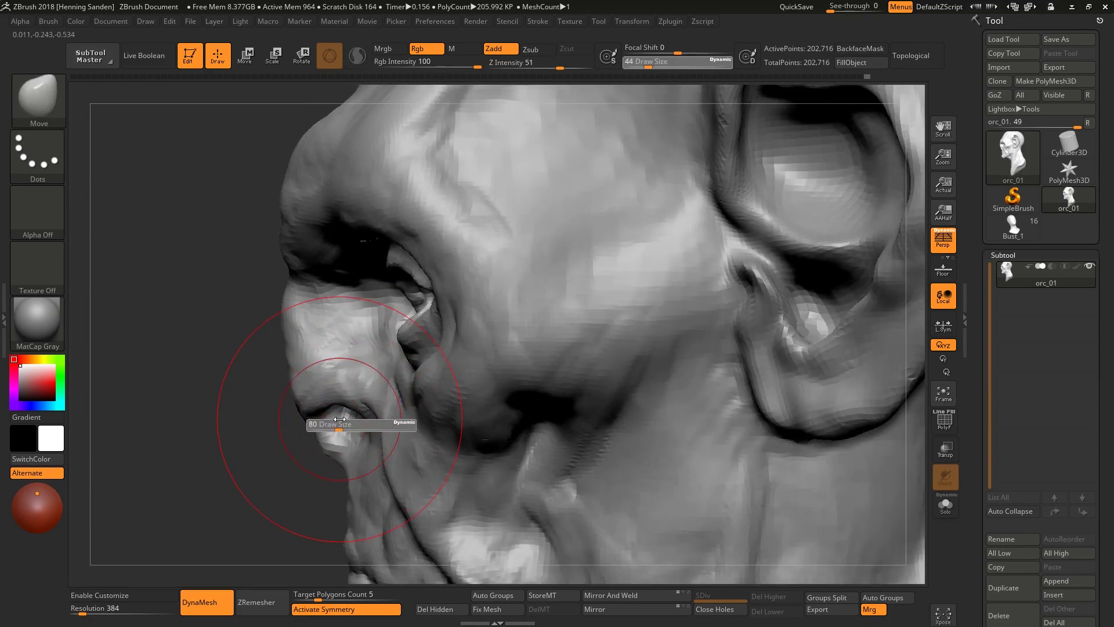
mouse_move(354, 405)
left_mouse_down()
mouse_move(323, 400)
mouse_move(304, 416)
left_mouse_up()
Frame the head, orbit to check the profile, and switch back to ClayBuildup
key("f")
mouse_move(323, 348)
right_mouse_down()
mouse_move(342, 353)
mouse_move(325, 371)
mouse_move(333, 358)
mouse_move(318, 353)
mouse_move(342, 370)
mouse_move(406, 348)
mouse_move(471, 376)
mouse_move(422, 314)
right_mouse_up()
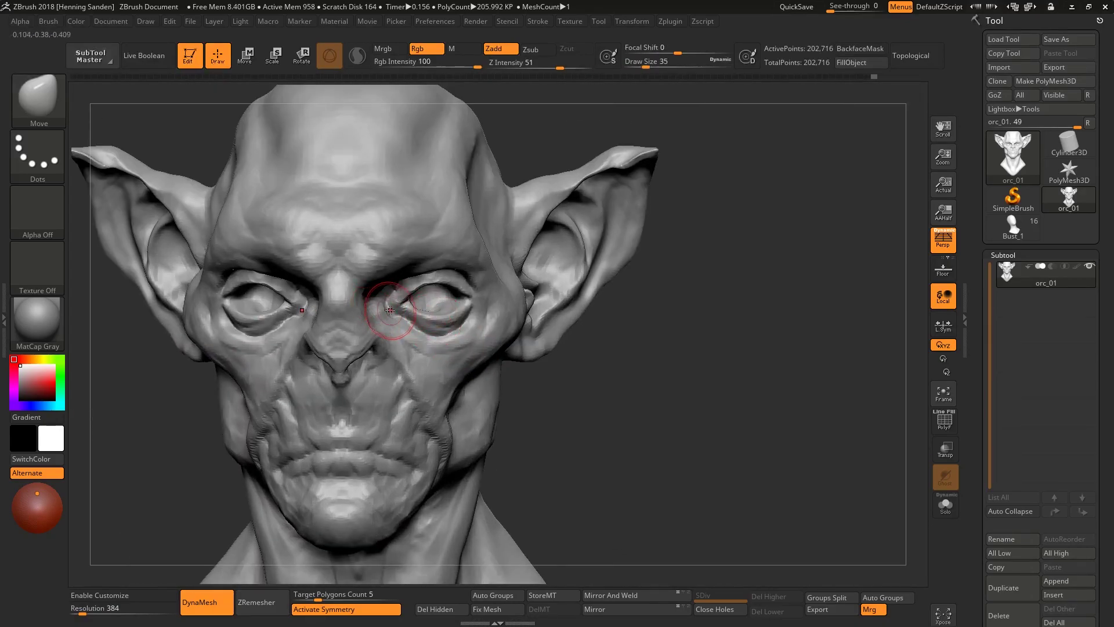
key("bracketright")
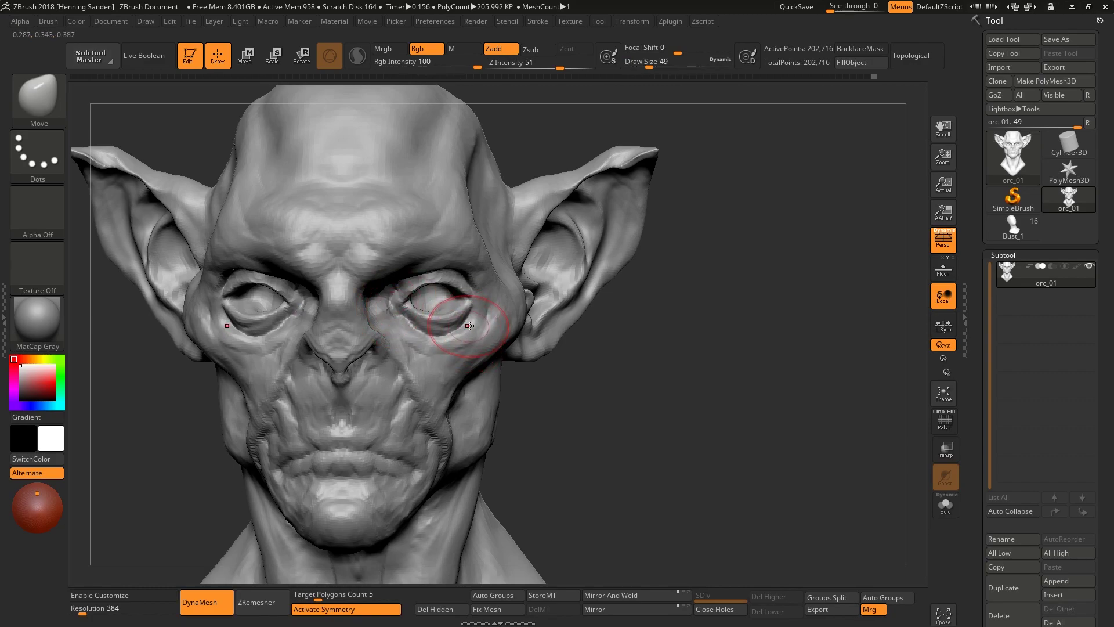
mouse_move(469, 326)
right_mouse_down()
mouse_move(409, 320)
mouse_move(455, 309)
mouse_move(472, 261)
mouse_move(464, 291)
right_mouse_up()
key("b")
key("c")
key("b")
Paint and clear masks around the eye sockets, then invert so most of the head is masked
mouse_move(464, 292)
left_mouse_down("ctrl")
mouse_move(380, 325)
mouse_move(400, 357)
left_mouse_up("ctrl")
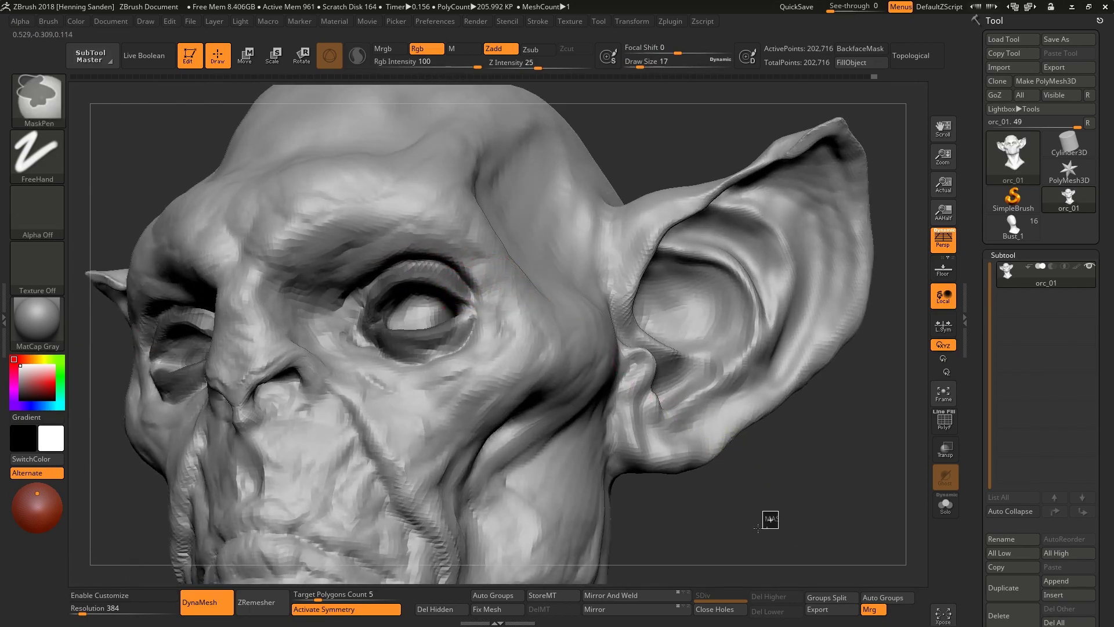
left_click_drag(760, 517, 774, 525, "ctrl")
right_click_drag(394, 248, 651, 398)
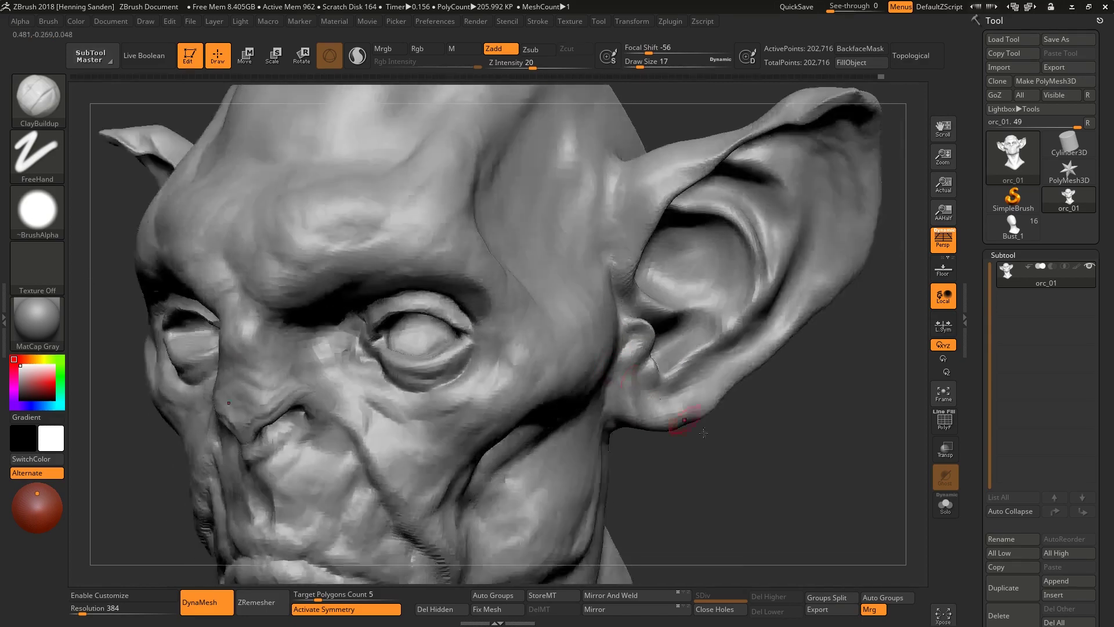
left_click(671, 455, "ctrl")
right_click_drag(530, 373, 459, 274)
Pull the brow region and the area near the eyes with the Move brush under symmetry
key("b")
key("m")
key("v")
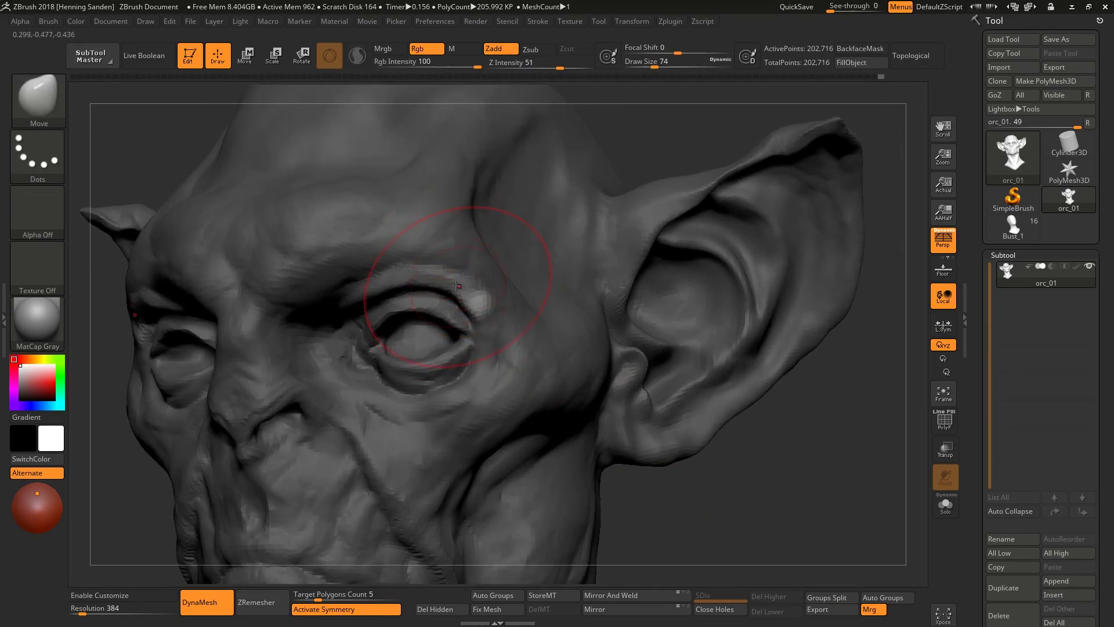
left_click_drag(447, 286, 459, 285)
right_click_drag(459, 285, 510, 323, "ctrl")
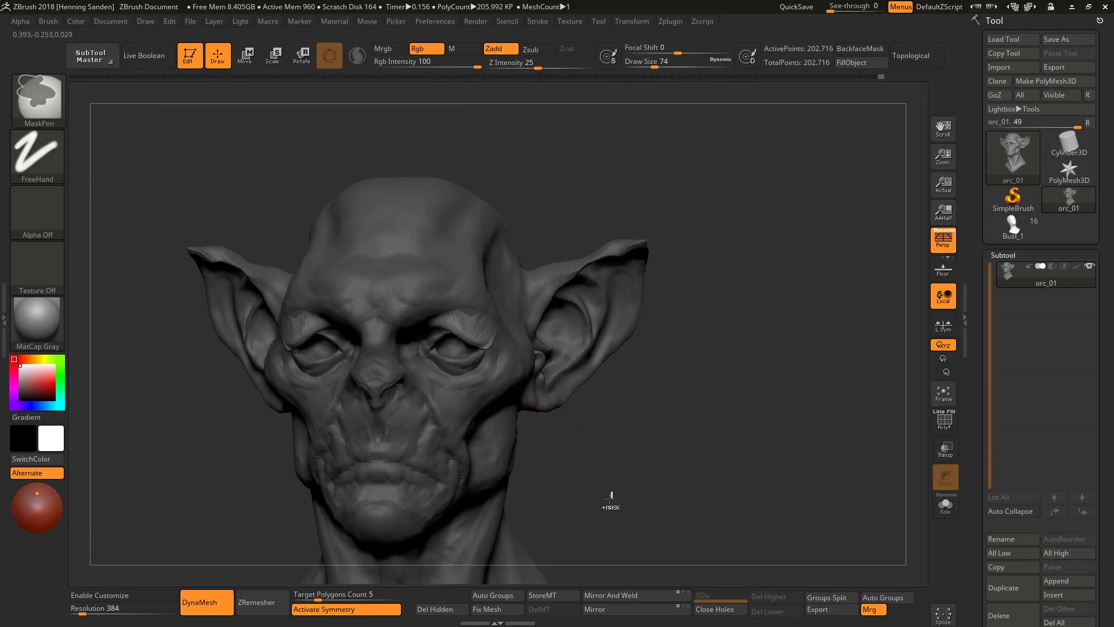
mouse_move(609, 493)
right_mouse_down("ctrl")
mouse_move(473, 323)
mouse_move(478, 348)
right_mouse_up("ctrl")
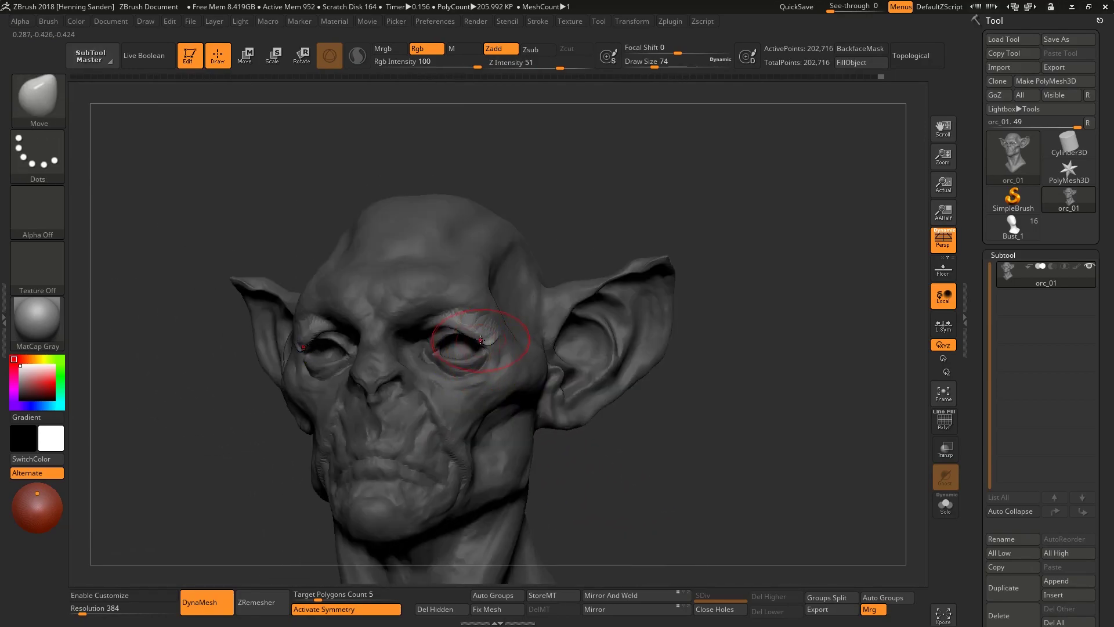
left_click_drag(460, 348, 522, 385)
mouse_move(472, 323)
right_mouse_down()
mouse_move(570, 424)
mouse_move(464, 302)
right_mouse_up()
Mask along the brow, soften its edge, and drag the brow and upper lid downward
key("ctrl")
key("s")
mouse_move(455, 301)
left_mouse_down()
mouse_move(464, 301)
mouse_move(450, 251)
mouse_move(373, 249)
left_mouse_up()
key("ctrl")
mouse_move(373, 249)
right_mouse_down()
mouse_move(454, 264)
mouse_move(461, 301)
right_mouse_up()
left_click(458, 262, "ctrl")
key("s")
left_click(460, 302)
mouse_move(435, 290)
left_mouse_down()
mouse_move(415, 330)
mouse_move(373, 229)
left_mouse_up()
key("shift")
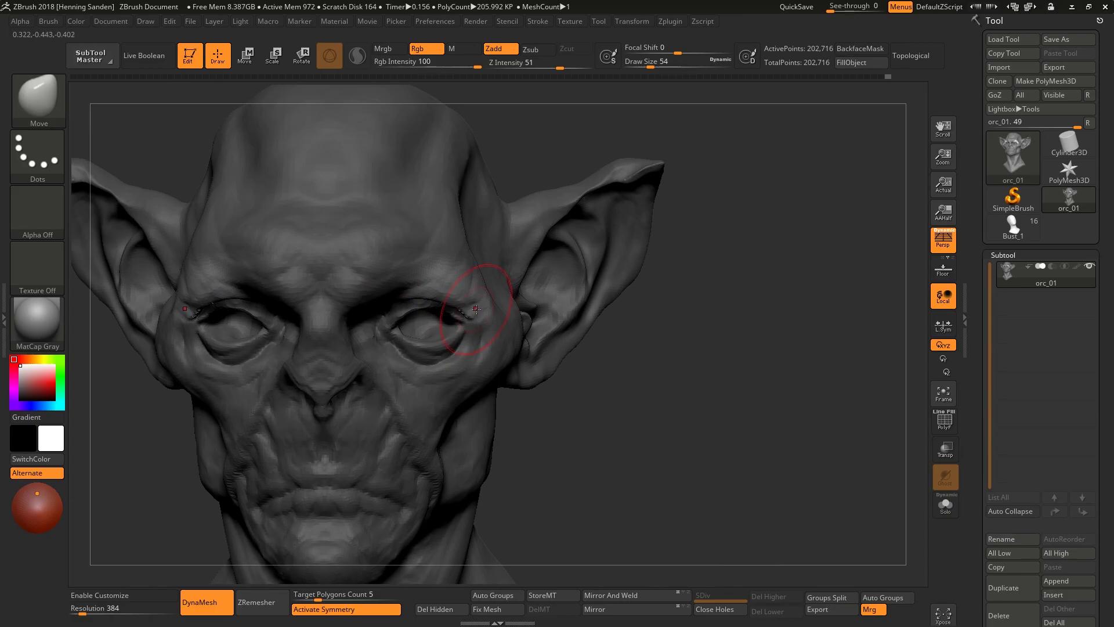